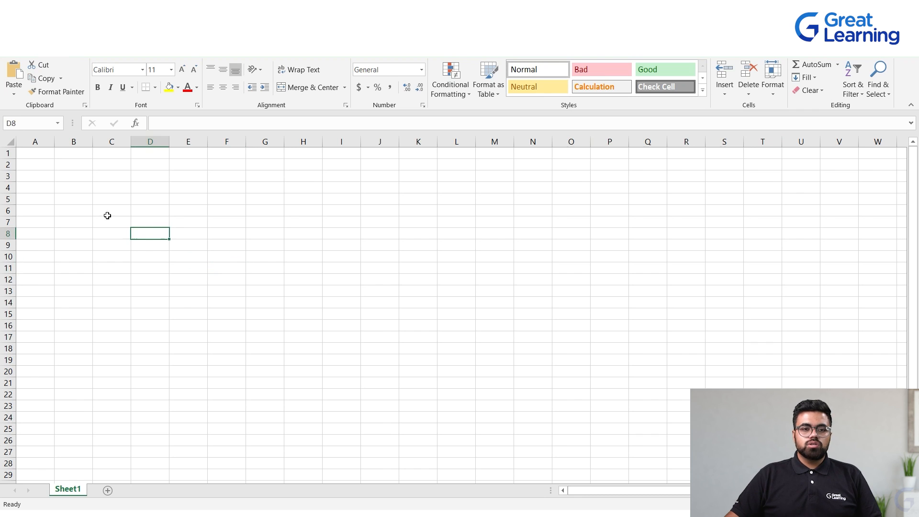
Select several individual cells and the whole of column E on the blank worksheet to show cell references
click(197, 196)
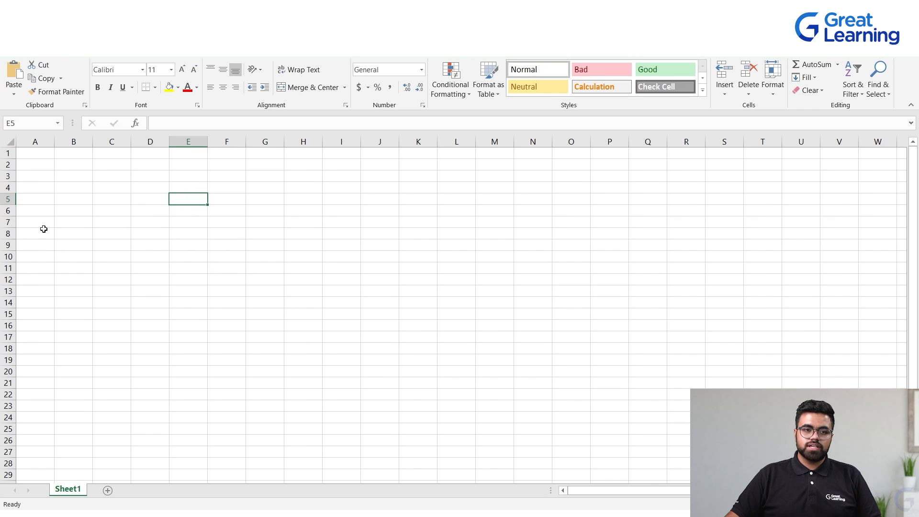
click(293, 213)
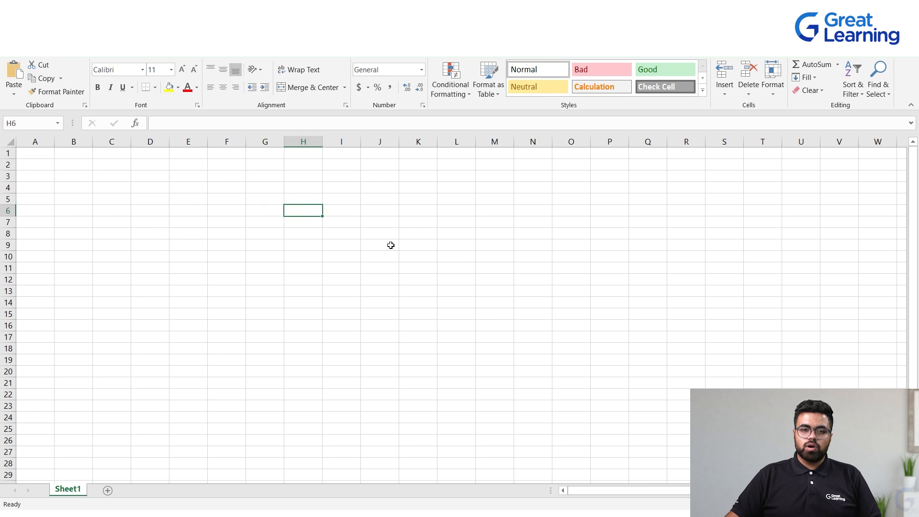
click(182, 256)
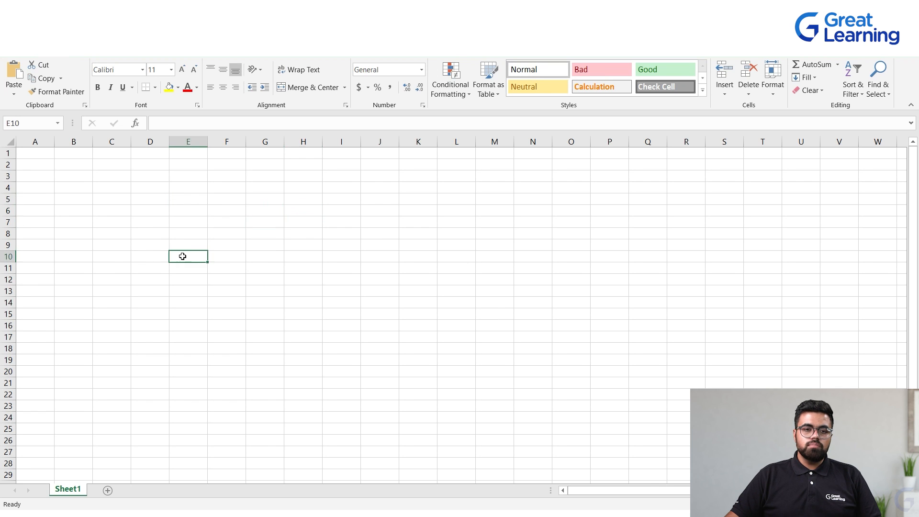
click(195, 142)
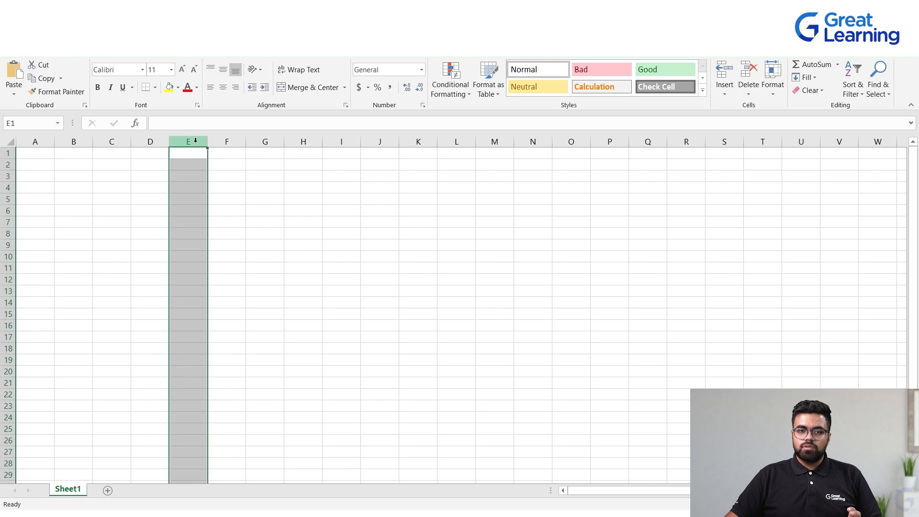
click(221, 289)
click(176, 272)
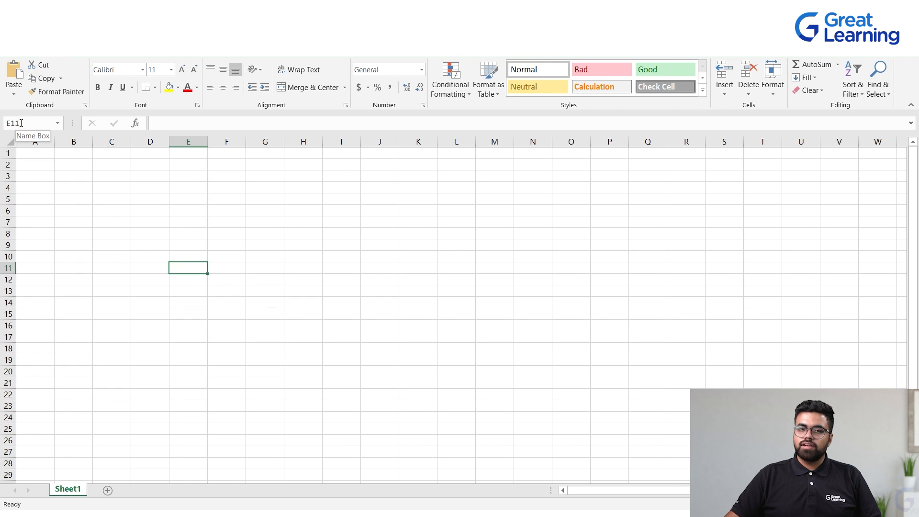
Select cell ranges C5:F8 and C5:G10, then other blocks of cells, to demonstrate range selection
drag(115, 199, 232, 235)
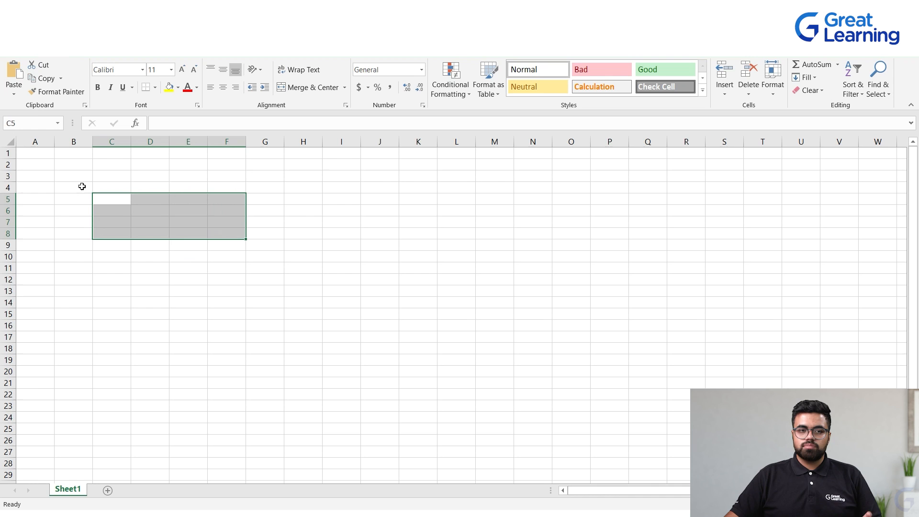
click(136, 290)
drag(118, 199, 277, 253)
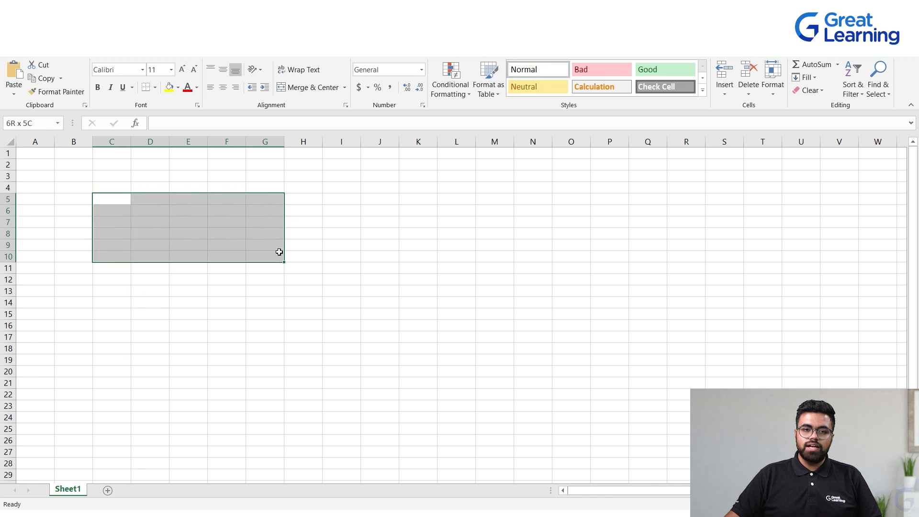
click(127, 345)
click(107, 209)
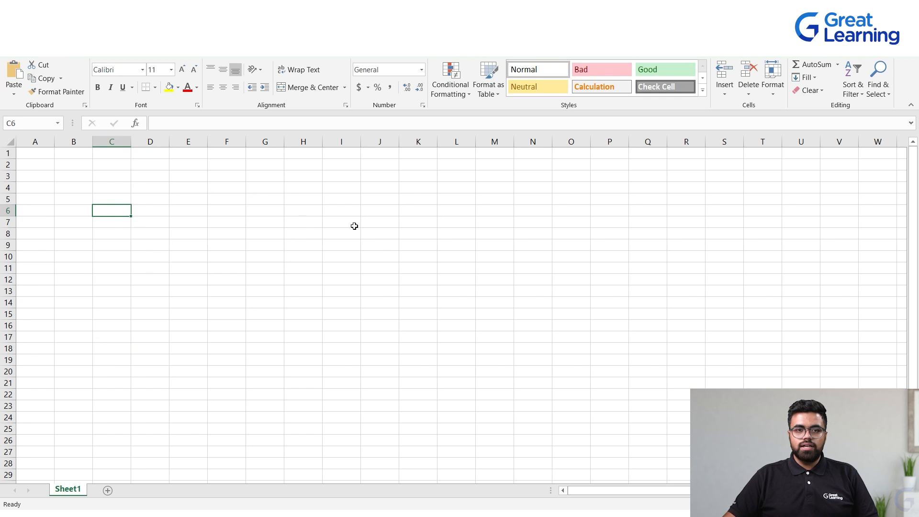
click(379, 245)
drag(190, 211, 479, 311)
click(263, 350)
click(43, 186)
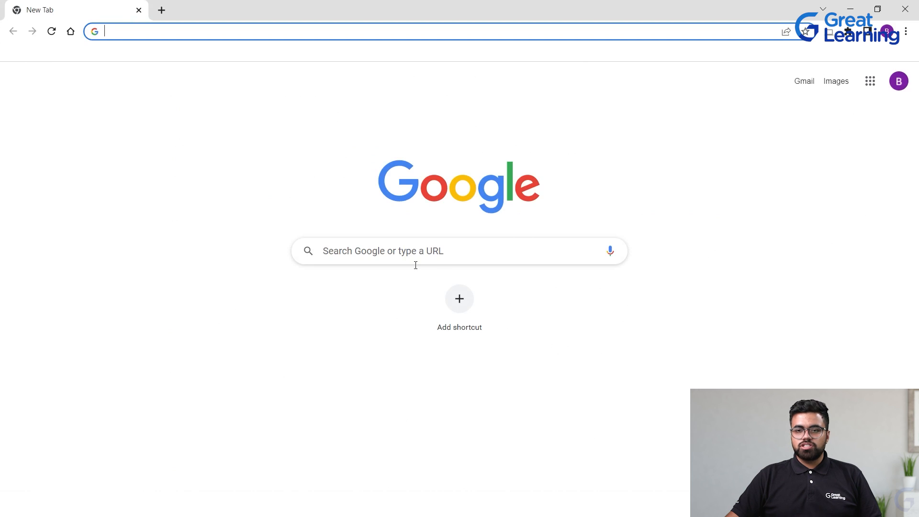
Switch to the browser, search Google for open ai, and open the OpenAI website result
click(401, 251)
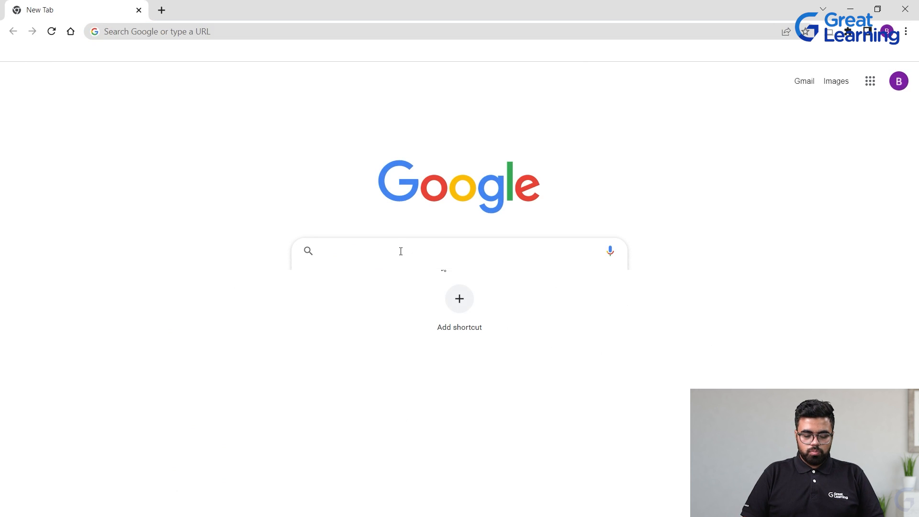
text(open ai)
key(Return)
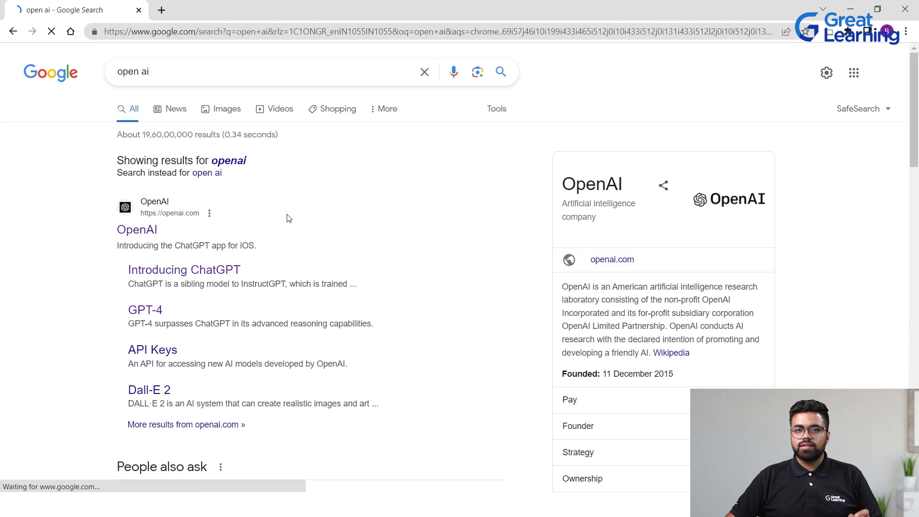
click(148, 231)
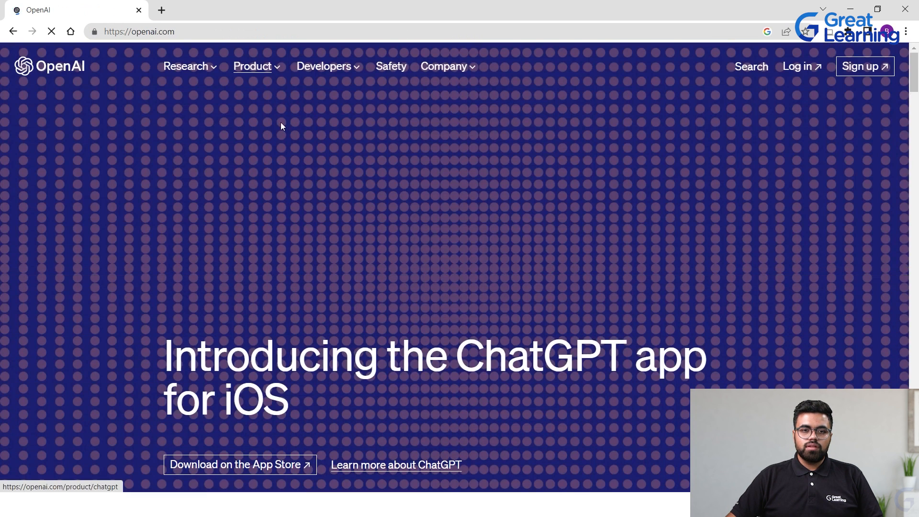
Open the GPT-4 product page from the Product menu and follow its Try on ChatGPT Plus link
mouse_move(255, 66)
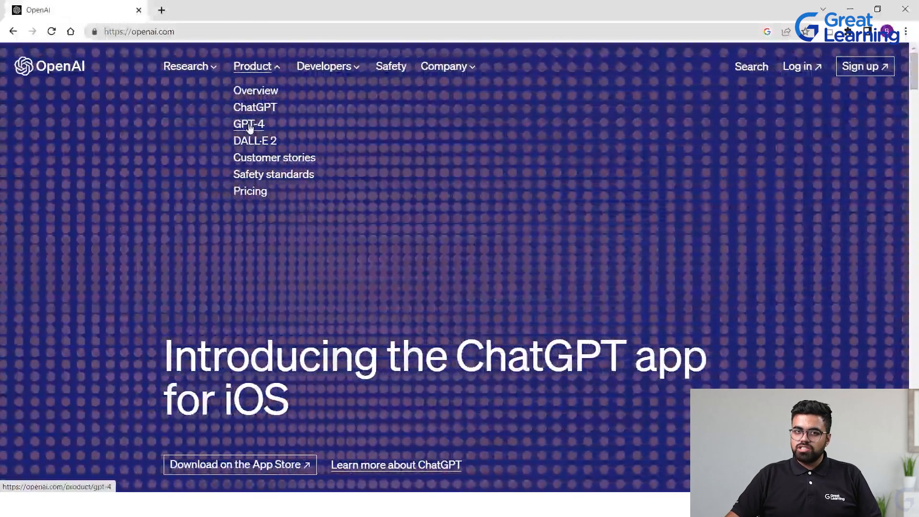
click(249, 125)
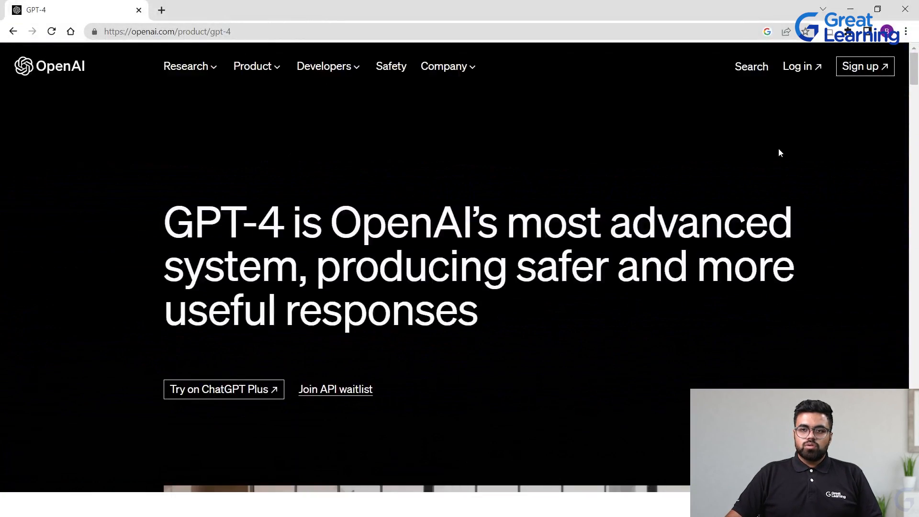
scroll(423, 251, down, 3)
click(199, 269)
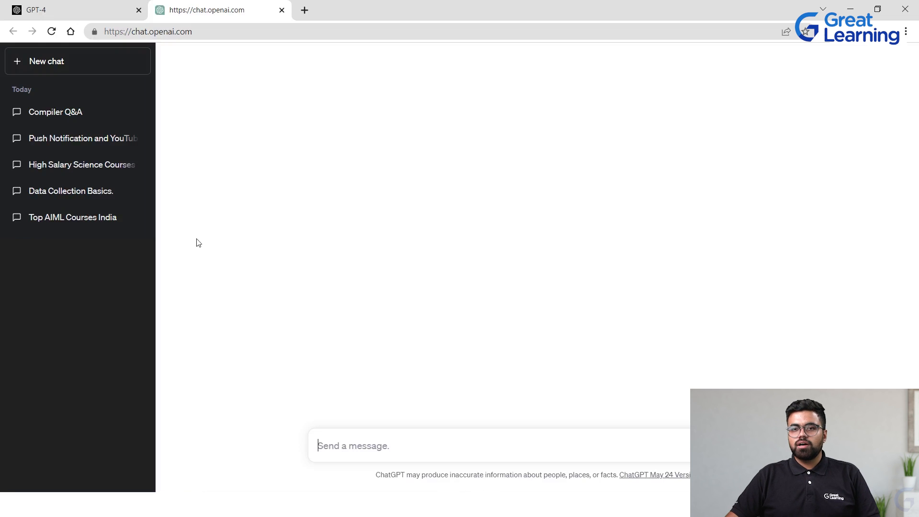
Reload the ChatGPT page and start a new chat
click(51, 31)
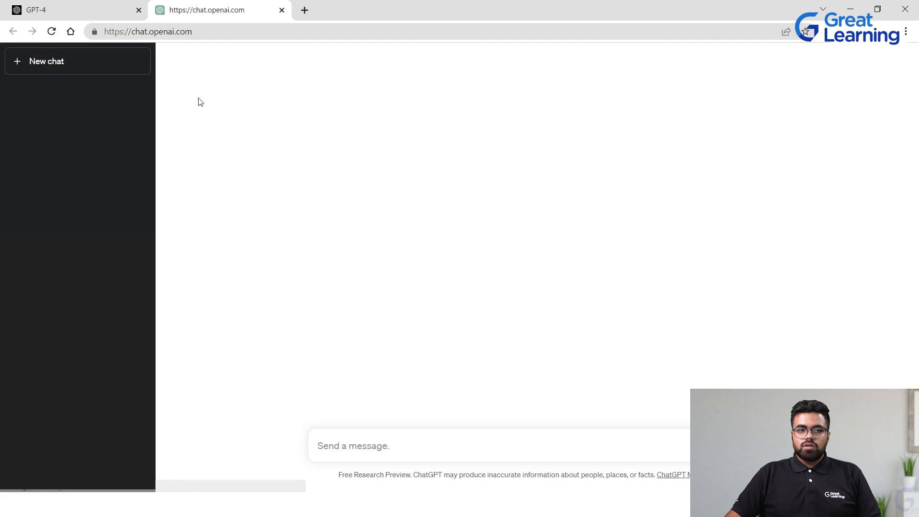
click(72, 62)
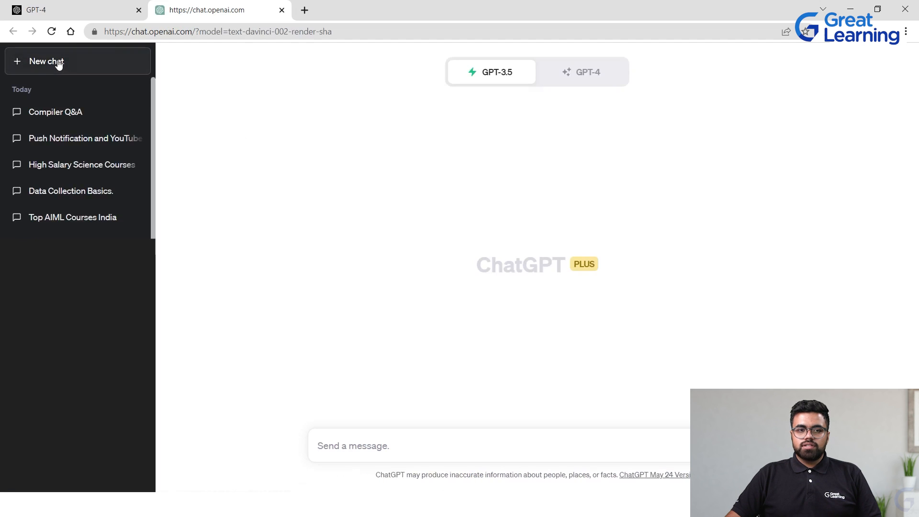
click(37, 61)
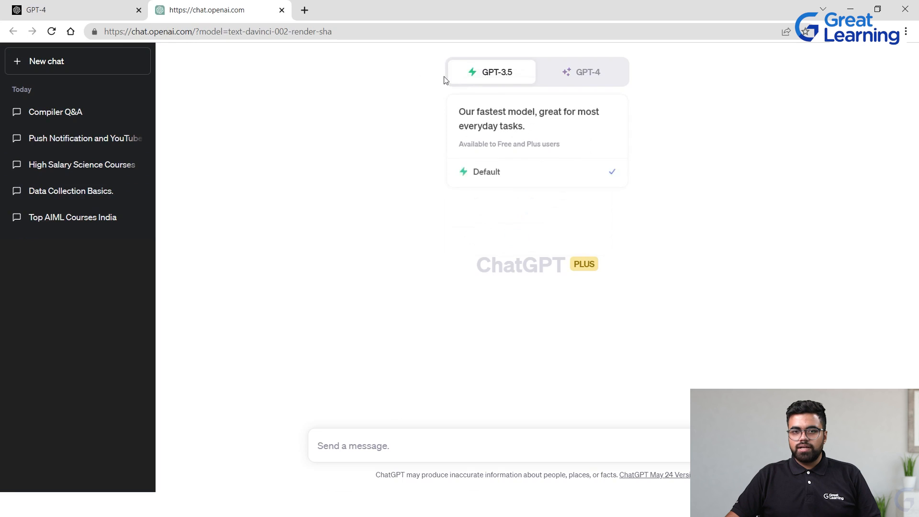
Toggle between the GPT-4 and GPT-3.5 models, ending with GPT-4 selected for the new chat
click(603, 76)
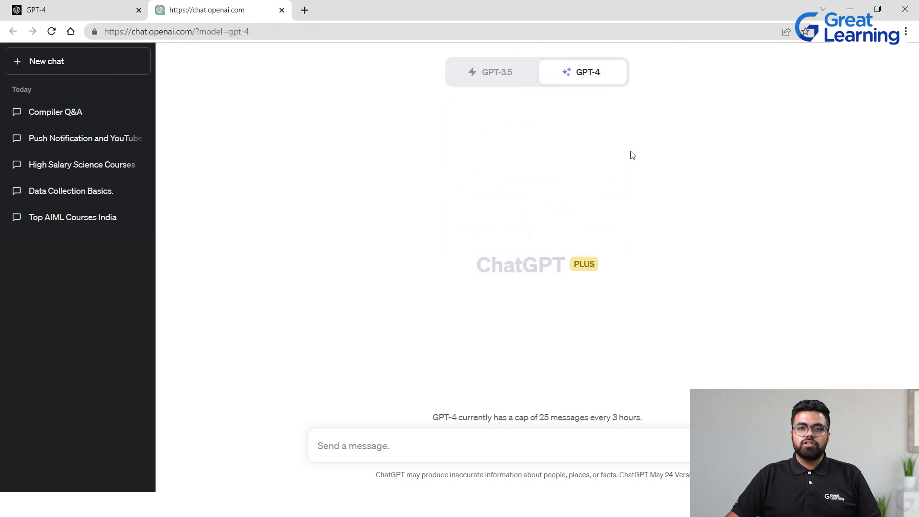
click(513, 75)
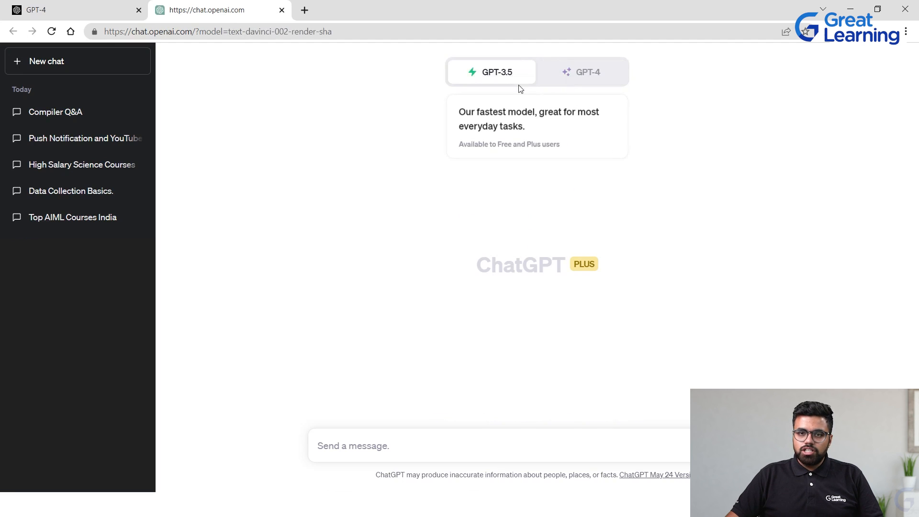
click(573, 77)
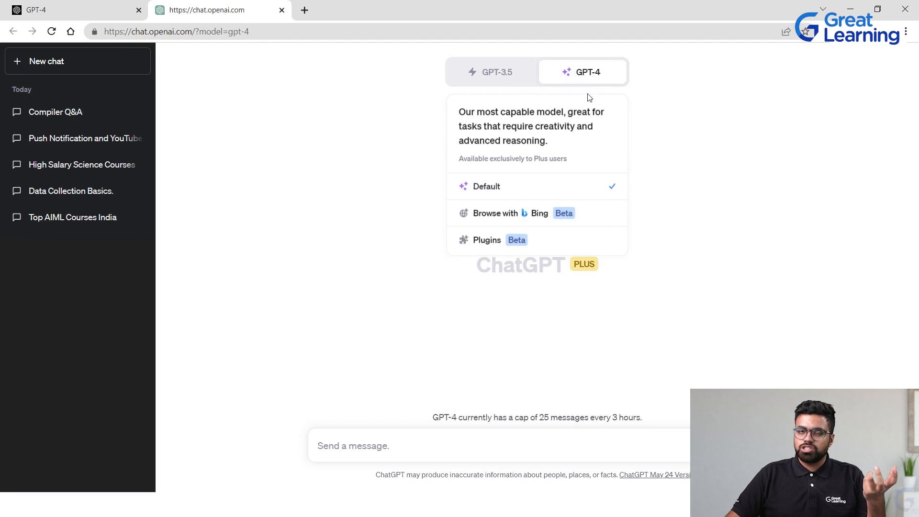
Return to the GPT-4 tab and read the section on solving difficult problems with greater accuracy
click(21, 6)
scroll(537, 188, up, 2)
scroll(536, 189, up, 1)
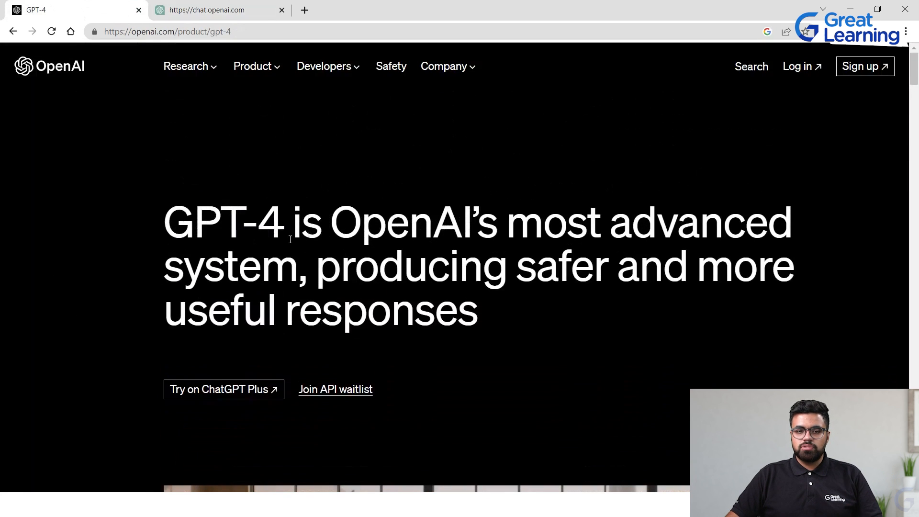
scroll(282, 246, down, 15)
scroll(278, 249, up, 2)
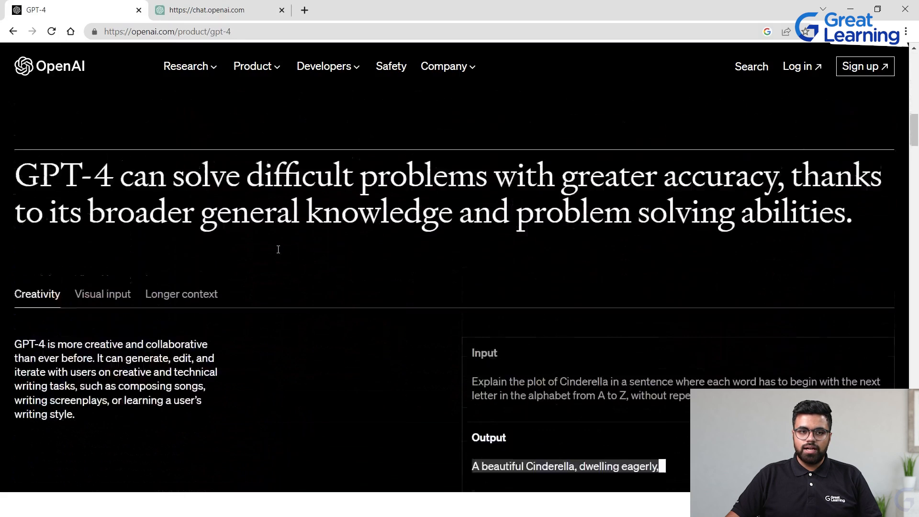
scroll(278, 250, up, 1)
drag(244, 205, 538, 206)
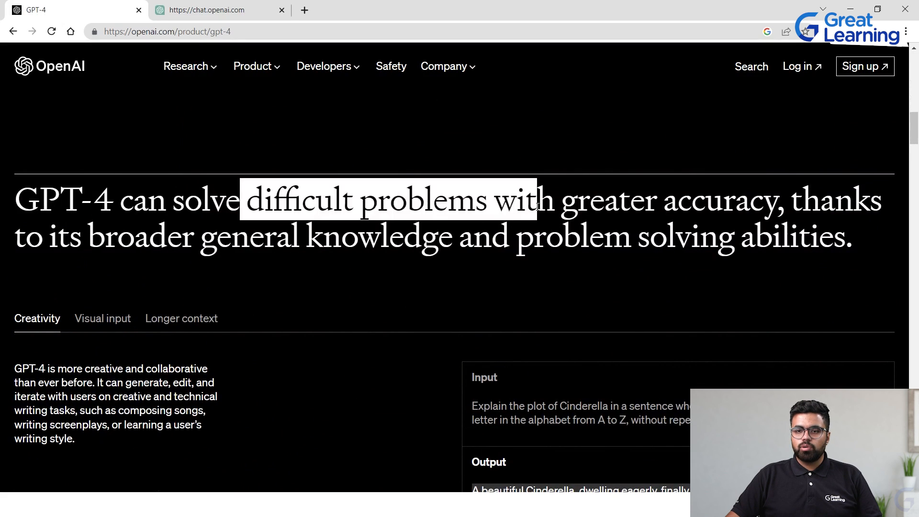
click(553, 240)
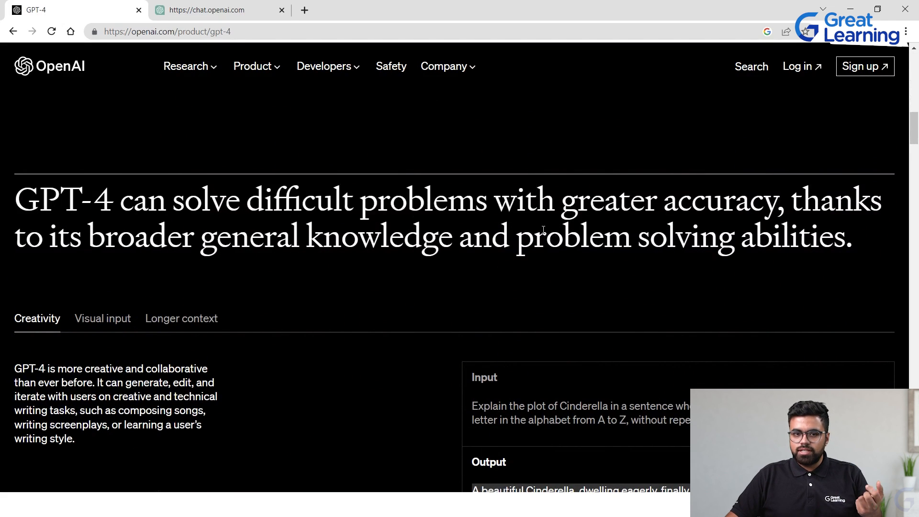
scroll(522, 245, down, 2)
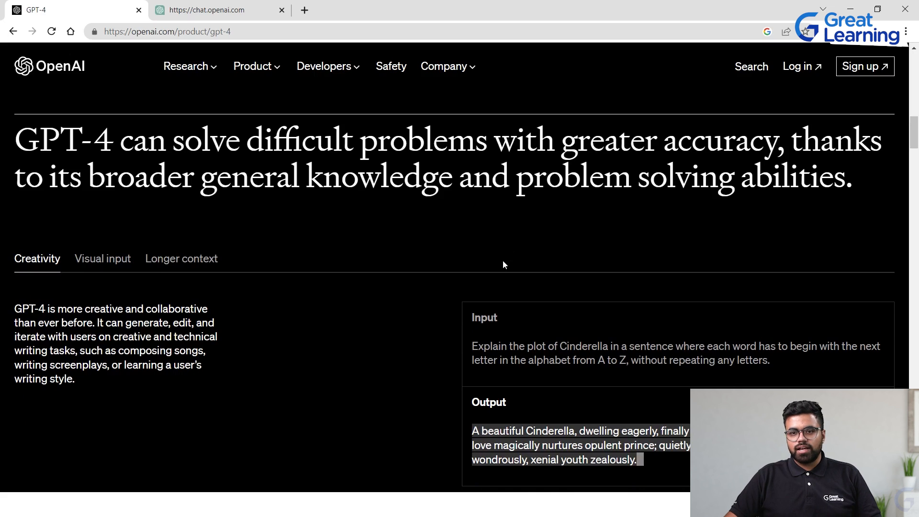
Scroll through and highlight the ChatGPT versus GPT-4 advanced reasoning comparison example
scroll(495, 238, down, 6)
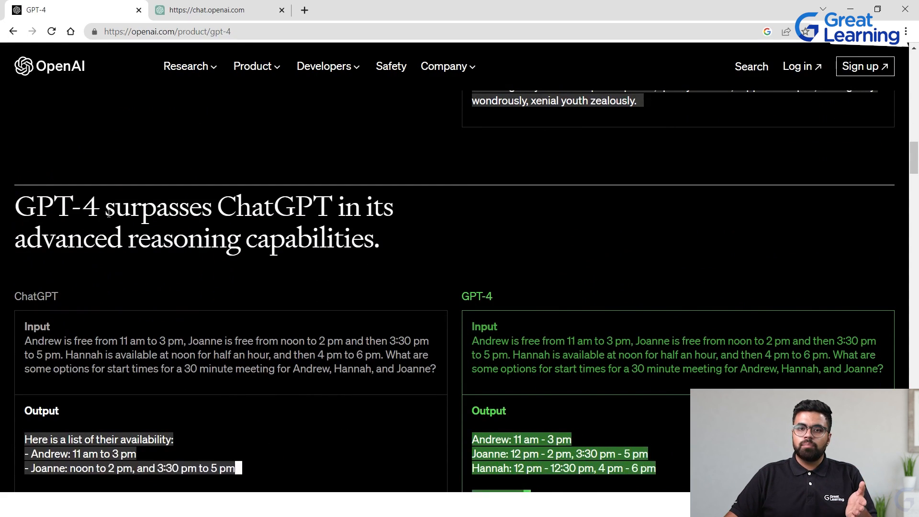
scroll(130, 236, down, 2)
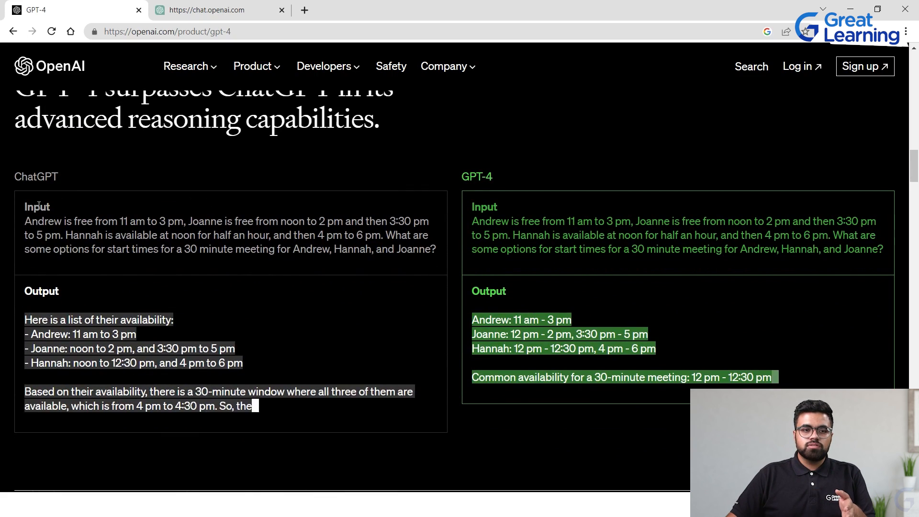
drag(26, 218, 446, 246)
scroll(446, 247, down, 1)
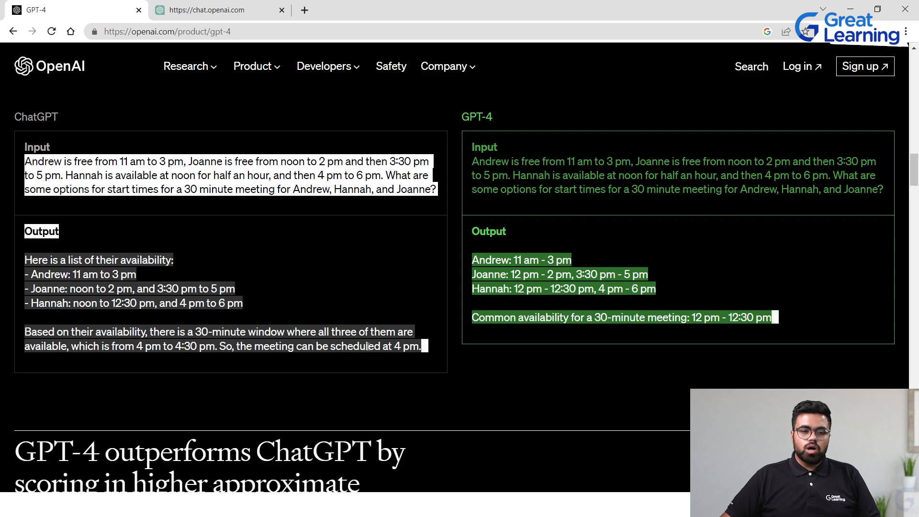
scroll(381, 354, down, 3)
scroll(381, 354, down, 1)
scroll(381, 354, up, 2)
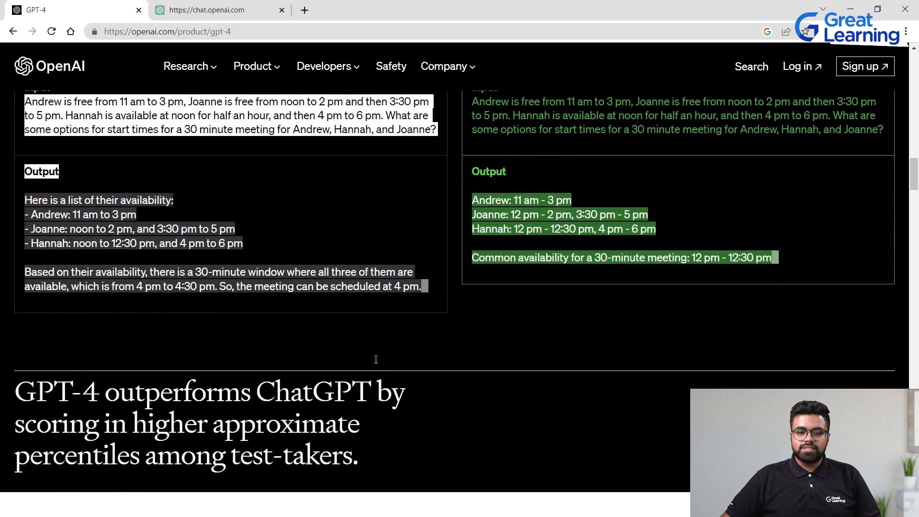
scroll(378, 357, down, 3)
scroll(375, 364, down, 1)
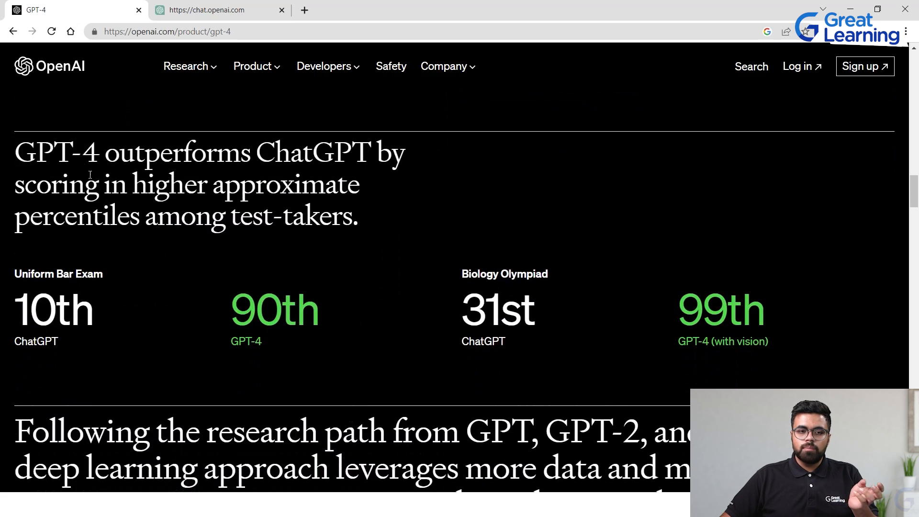
Highlight and compare the exam percentile scores of ChatGPT and GPT-4, then scroll onward
drag(245, 314, 336, 306)
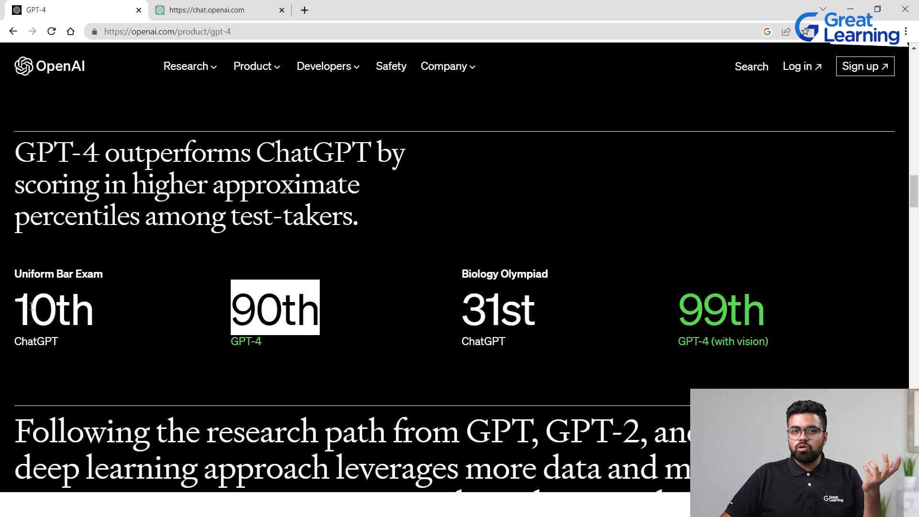
drag(18, 307, 115, 317)
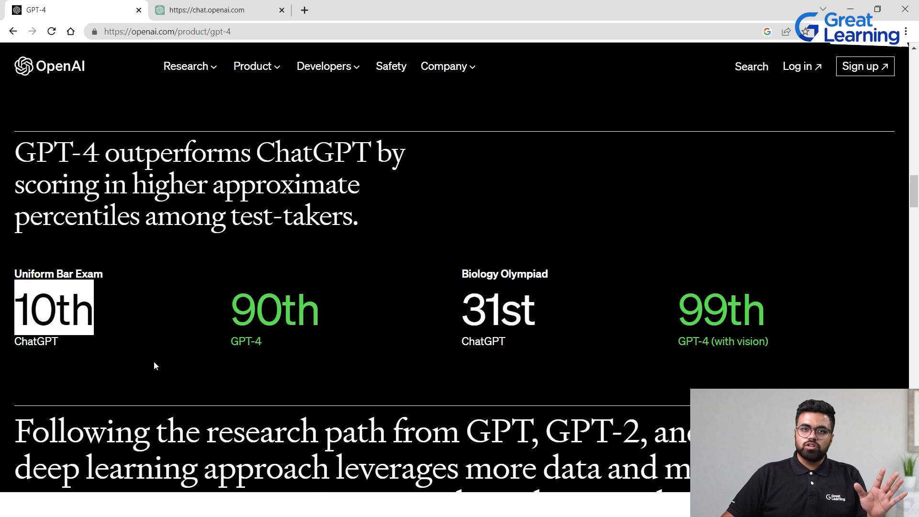
click(260, 337)
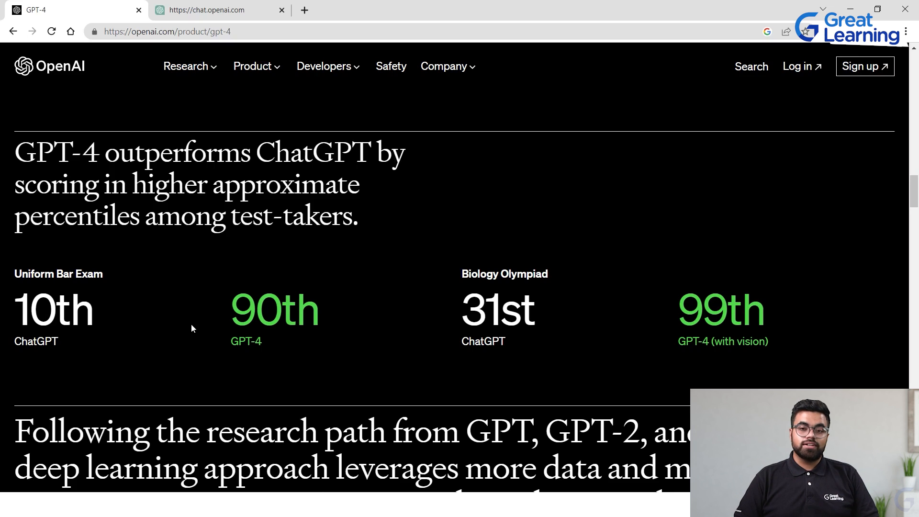
scroll(495, 191, down, 5)
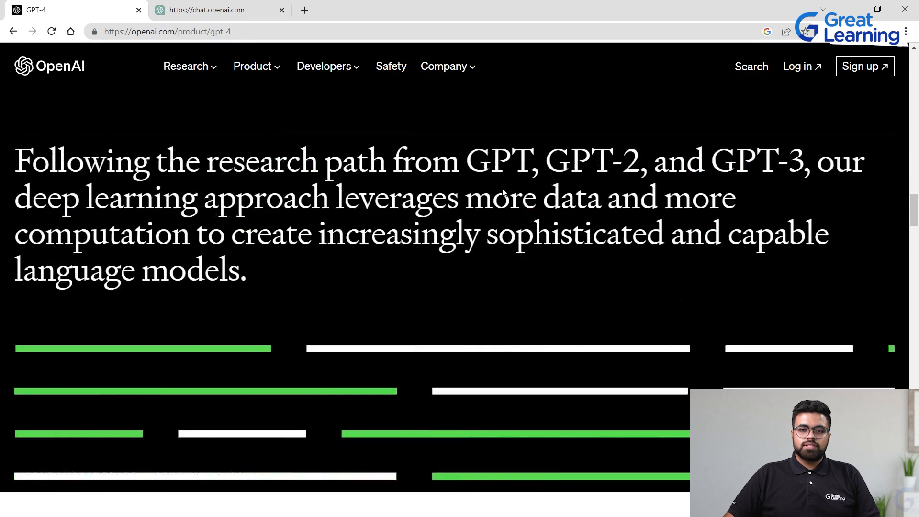
Review the exam percentile comparison on the GPT-4 page and scroll through the research and customer story sections
scroll(506, 193, up, 4)
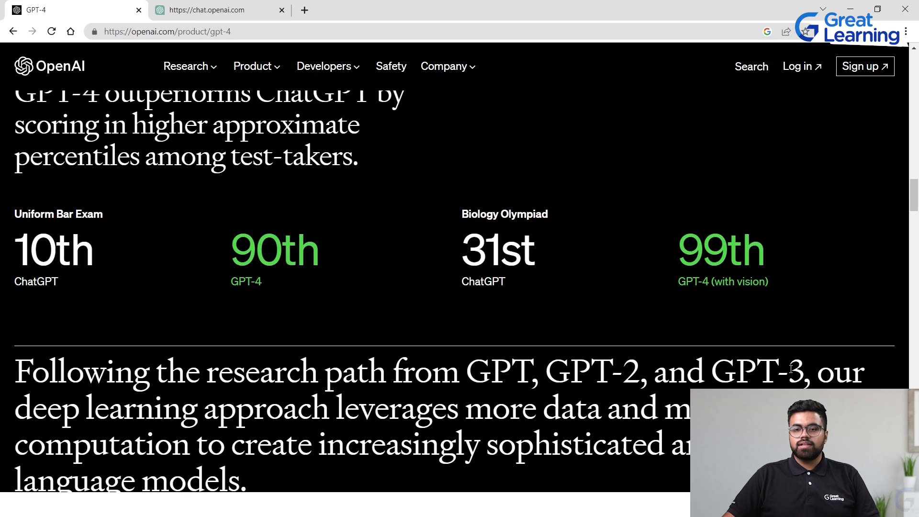
drag(686, 294, 776, 306)
click(777, 307)
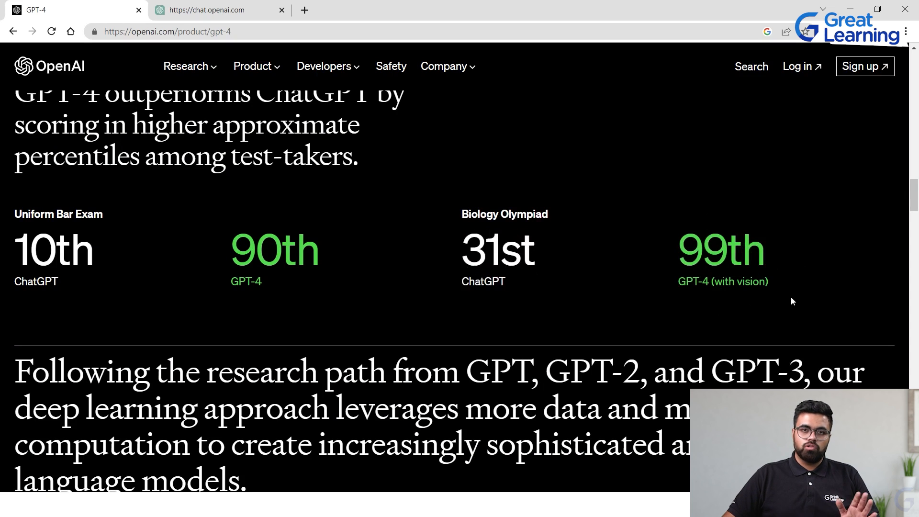
scroll(661, 243, down, 10)
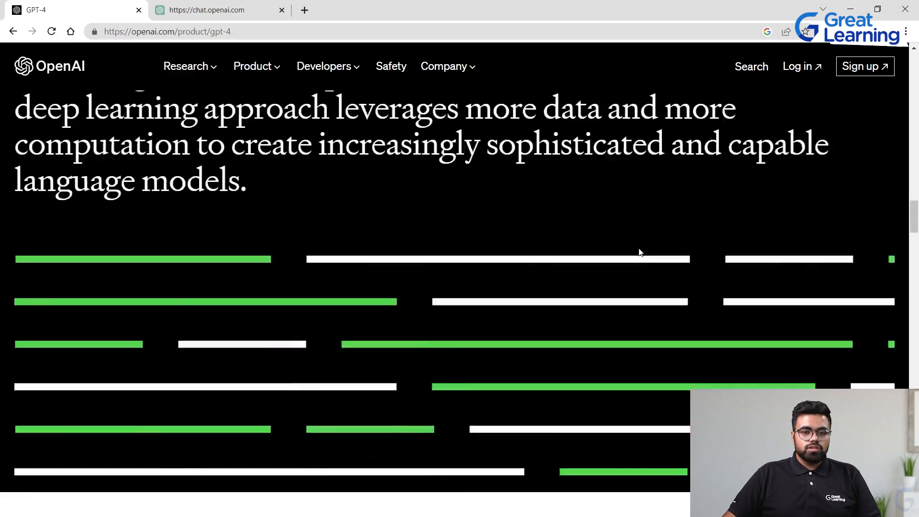
scroll(637, 252, down, 10)
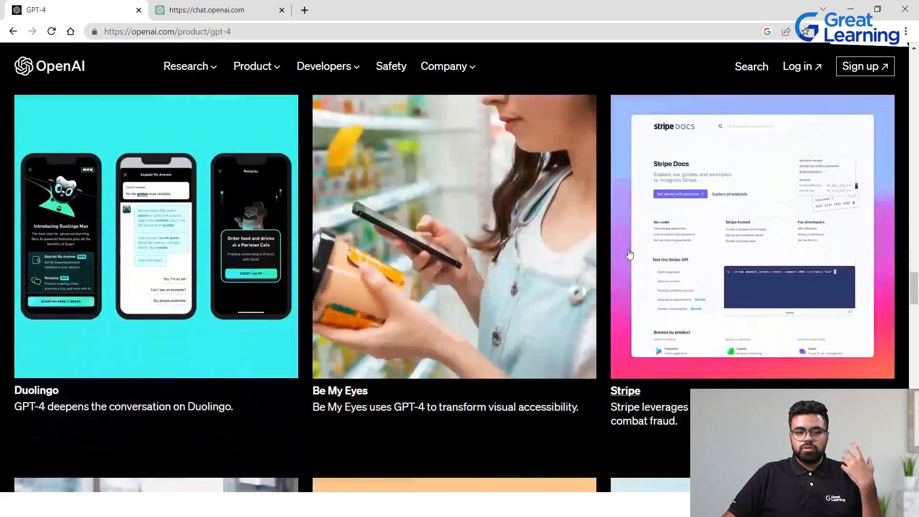
scroll(626, 249, up, 10)
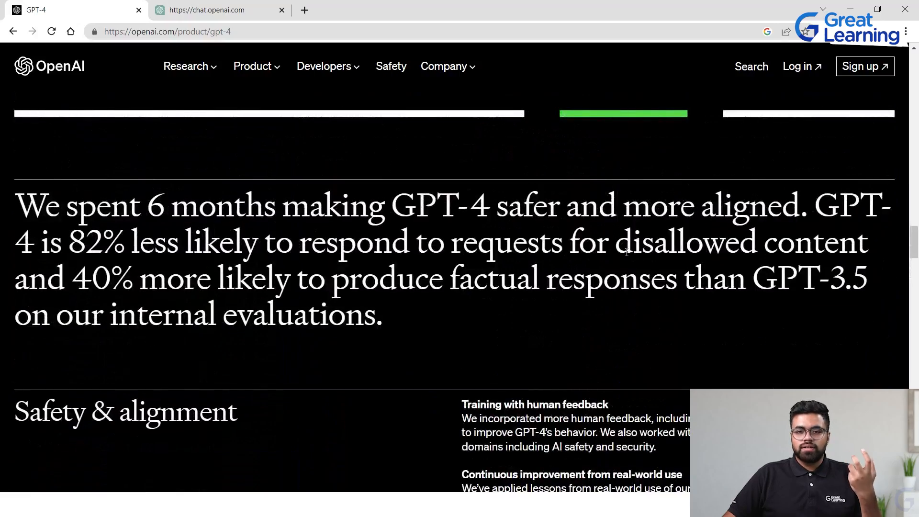
scroll(626, 253, up, 10)
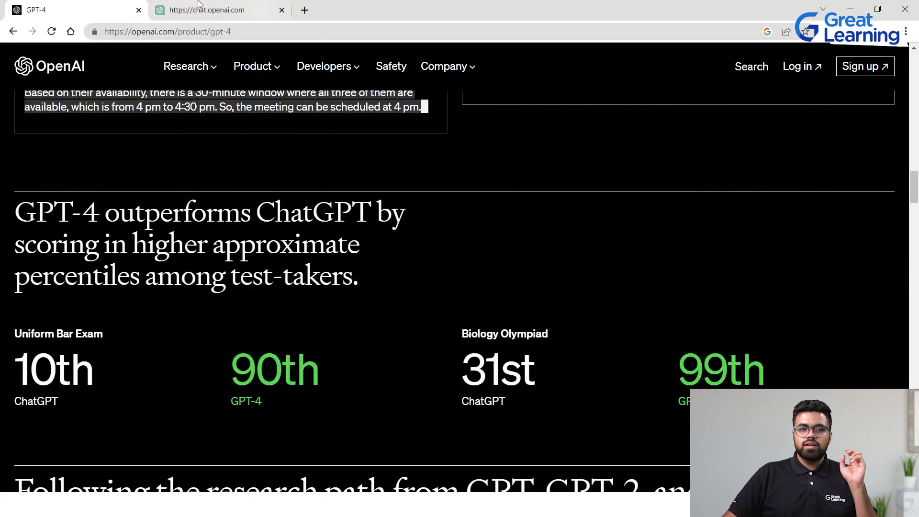
Switch to the ChatGPT tab and examine the GPT-4 and GPT-3.5 model descriptions and the GPT-4 message cap note
click(210, 10)
click(570, 74)
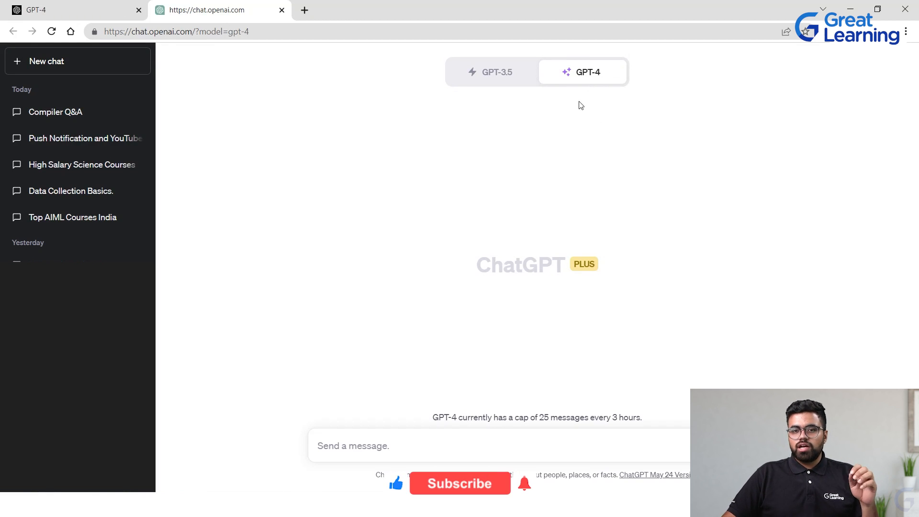
mouse_move(567, 70)
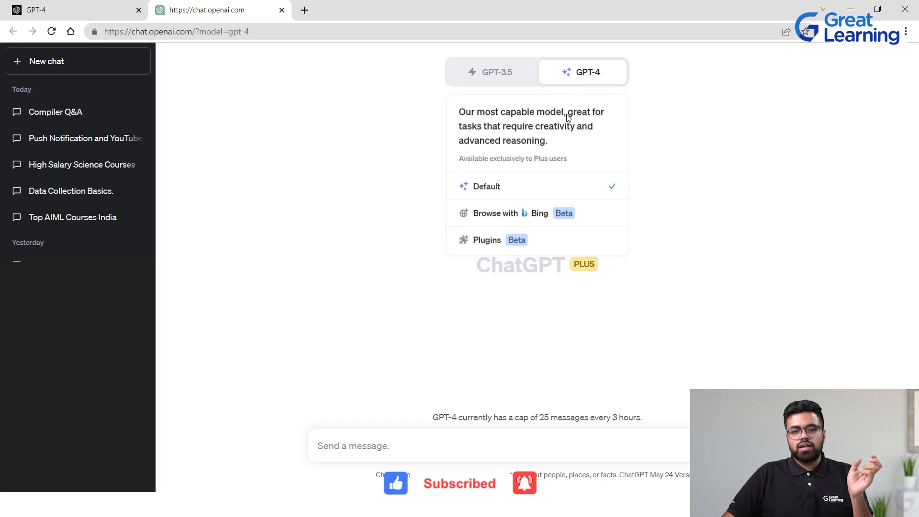
click(516, 80)
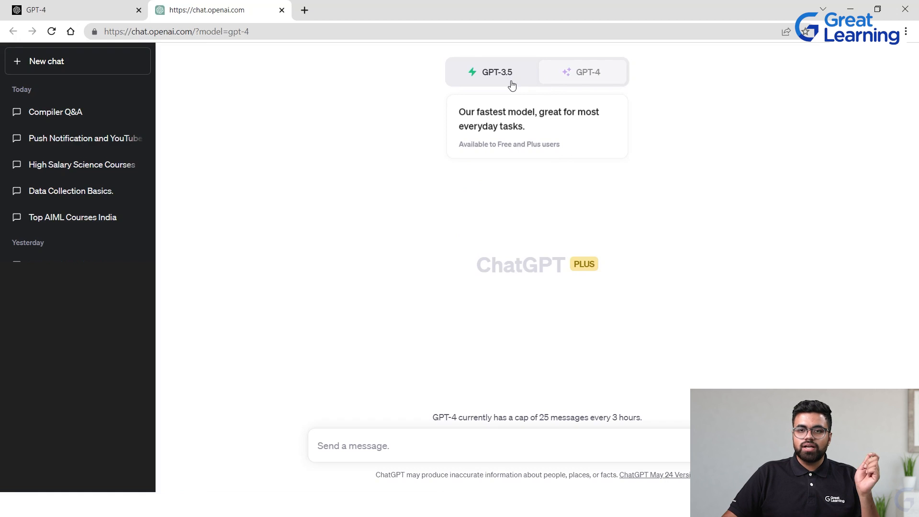
click(586, 75)
mouse_move(596, 86)
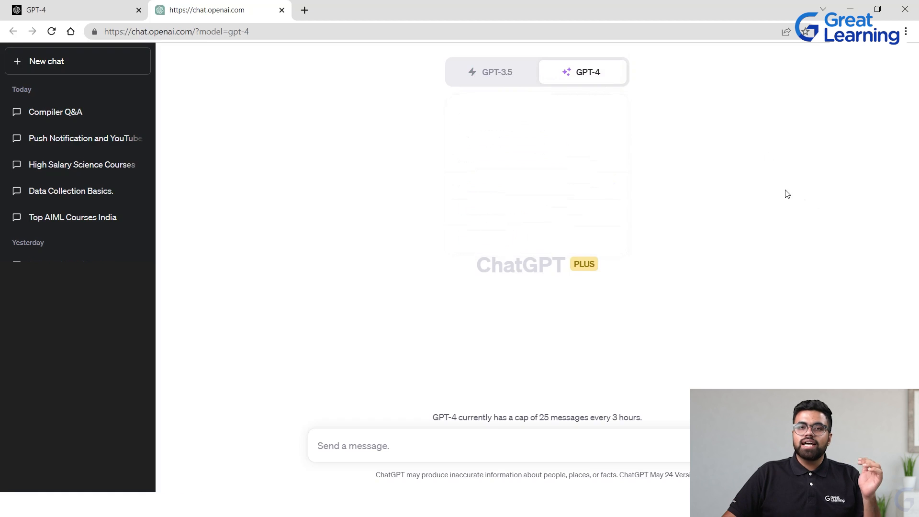
drag(536, 415, 646, 416)
click(702, 358)
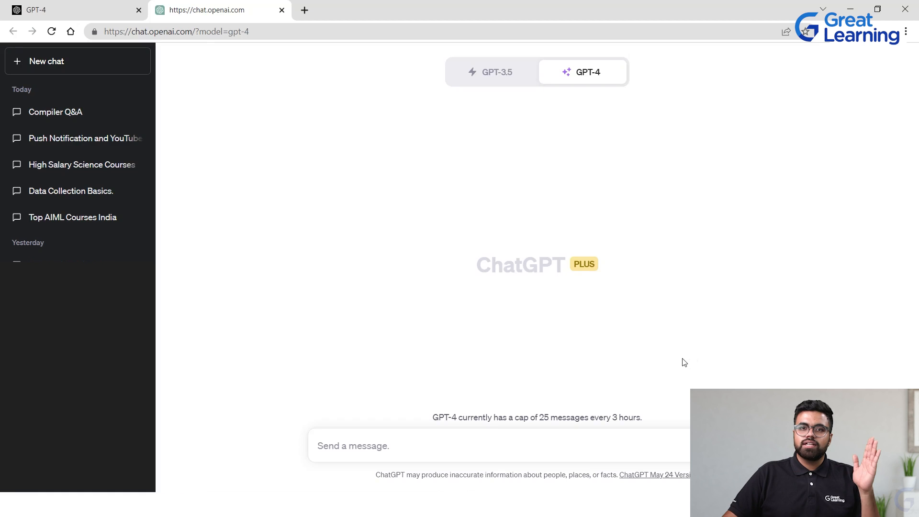
Select the GPT-3.5 model for the new chat
click(480, 82)
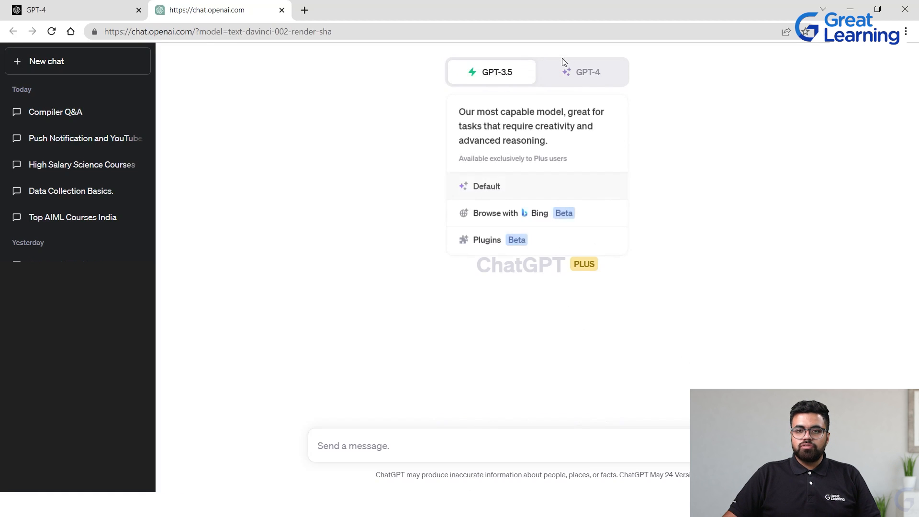
click(555, 83)
click(493, 69)
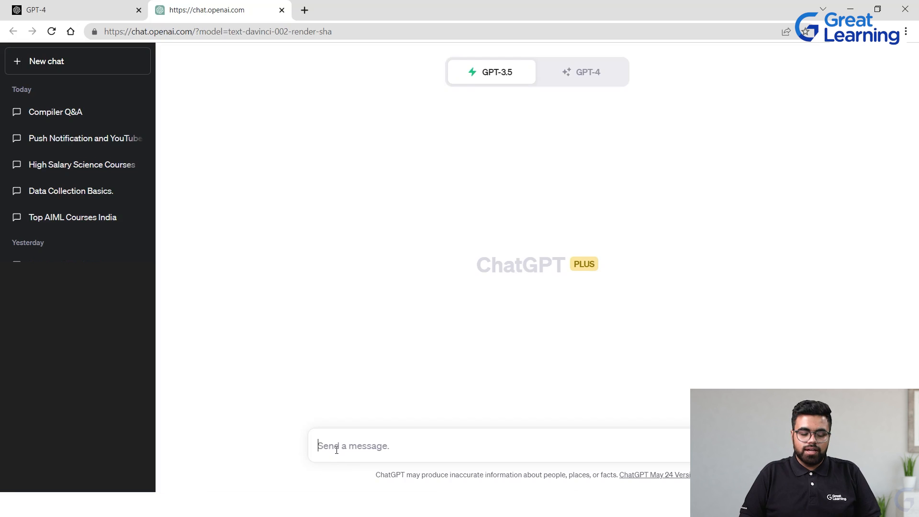
Write a prompt beginning "Generate me a list of 100 movies rated by IMDB in a table form"
text(Gener)
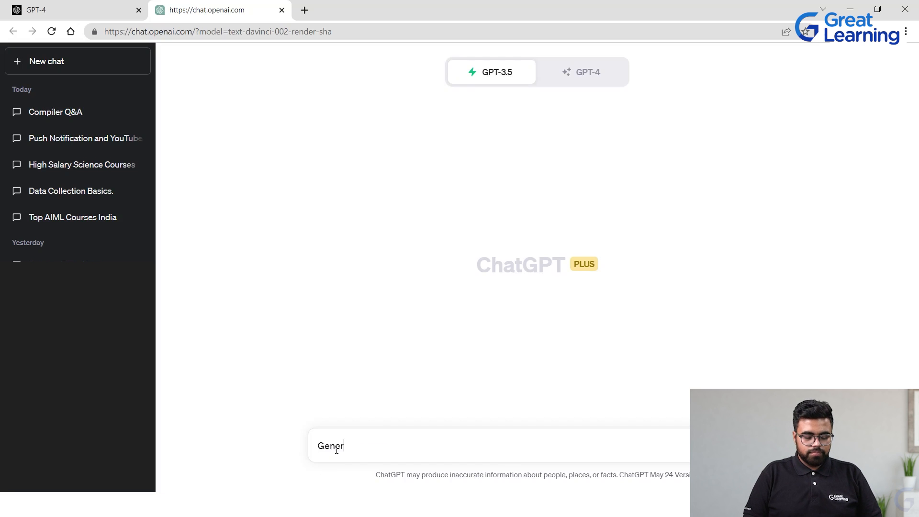
text(ate me a )
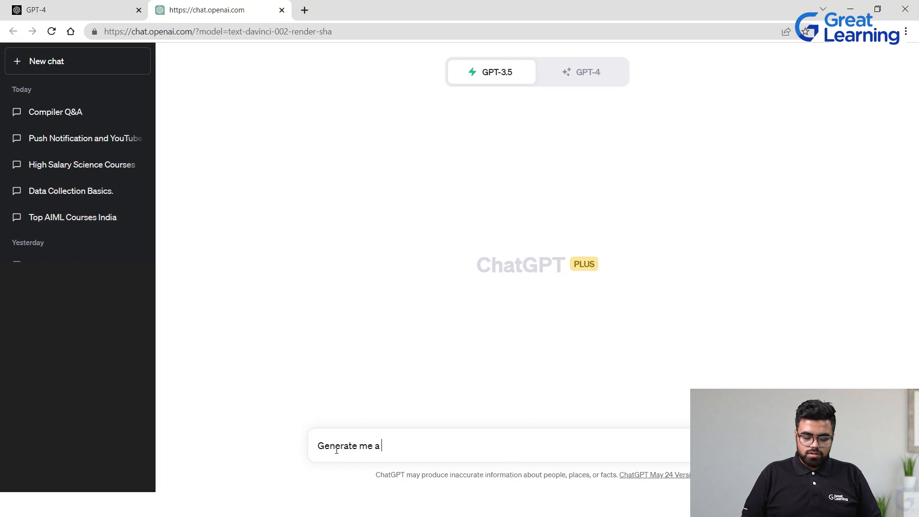
text(list of)
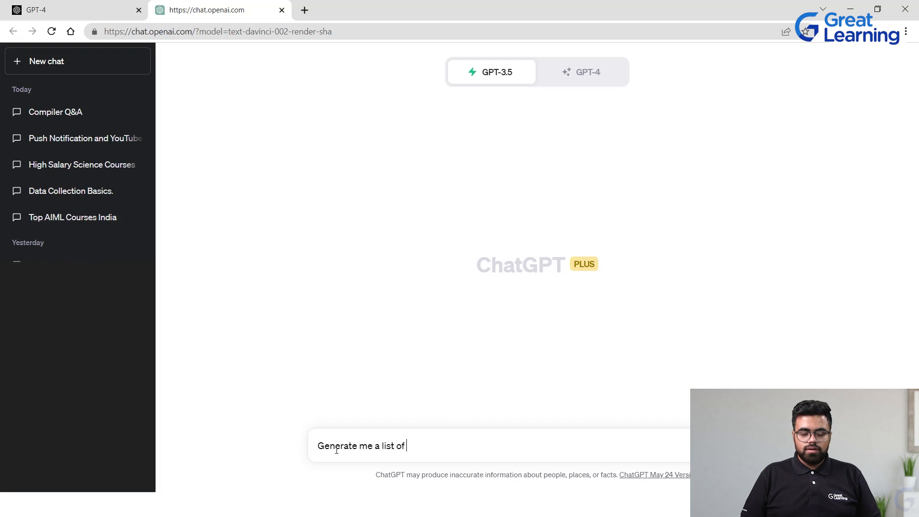
text( 100)
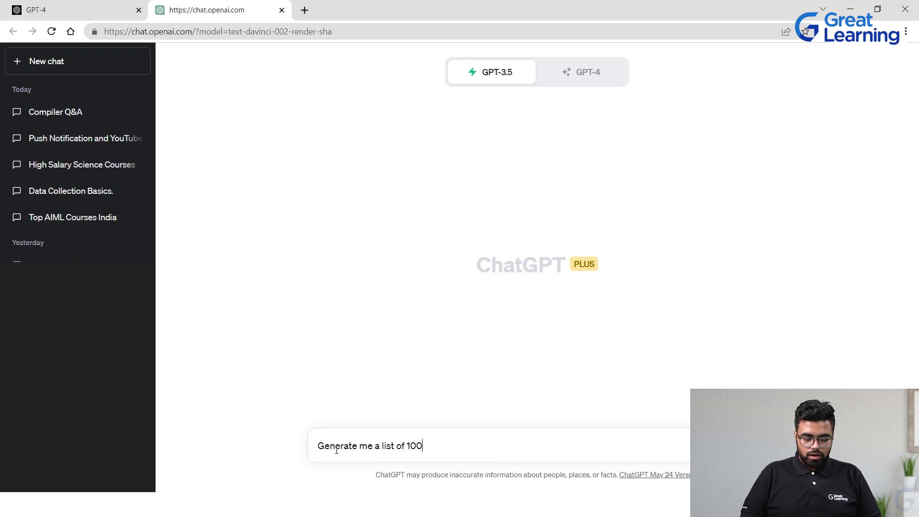
text( movies)
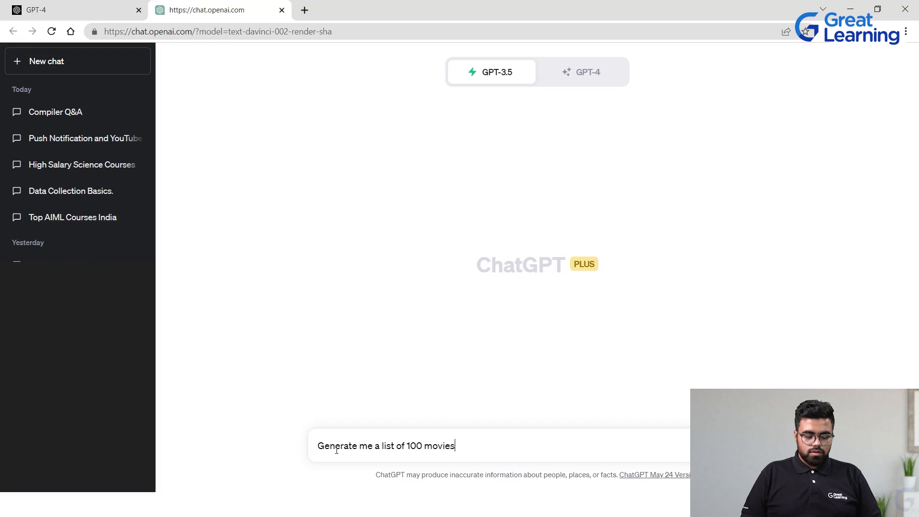
text( rated by)
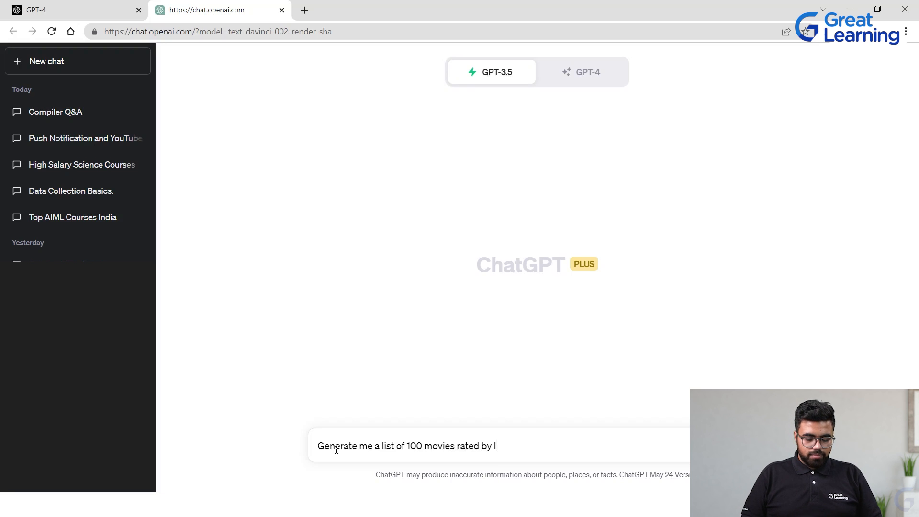
text( IMDB)
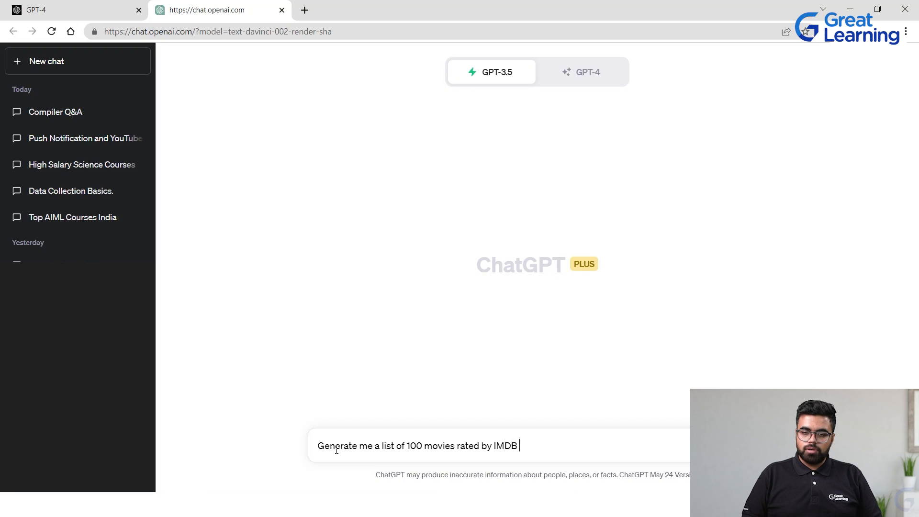
text( in a )
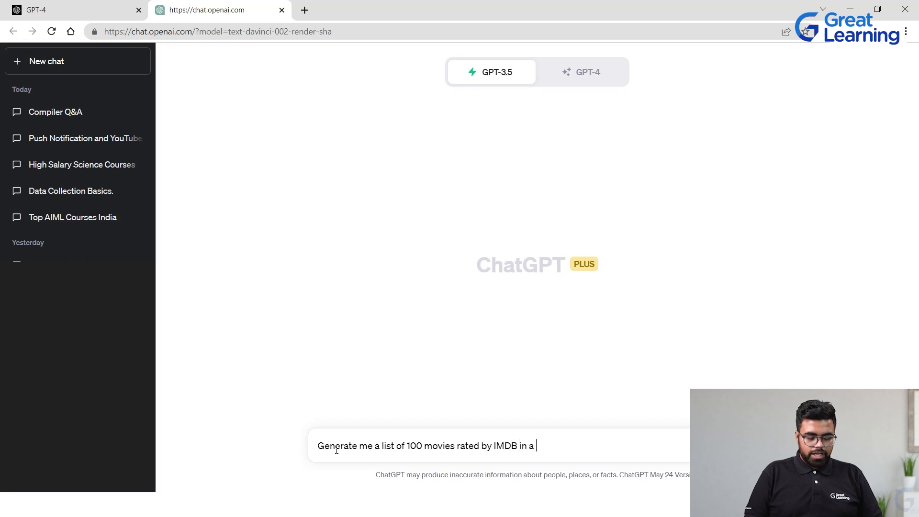
text(table foerm)
key(BackSpace)
text(rm)
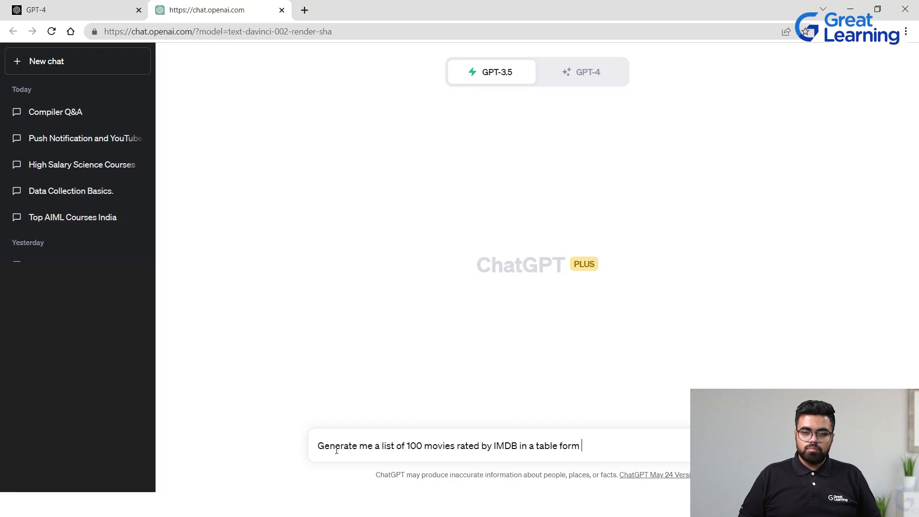
On a new line of the prompt, add "creating first Column as Movie Name"
key(shift+Return)
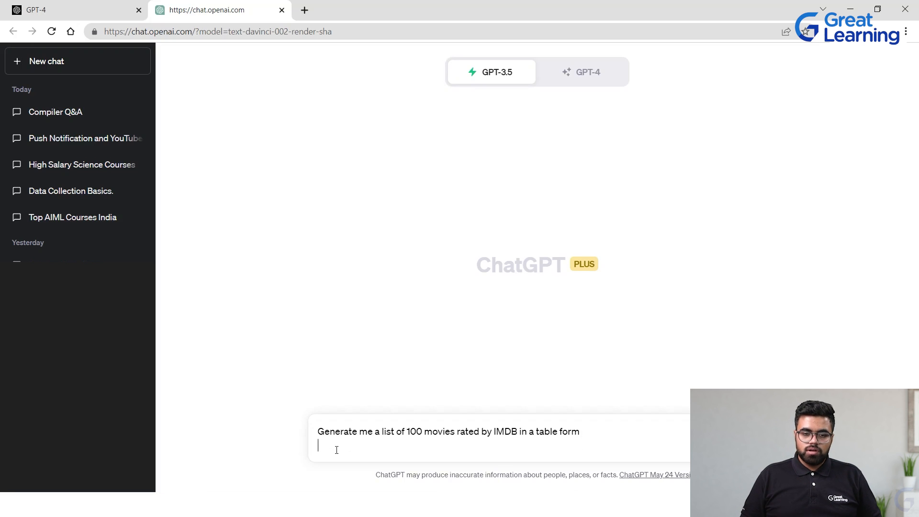
text(creatin)
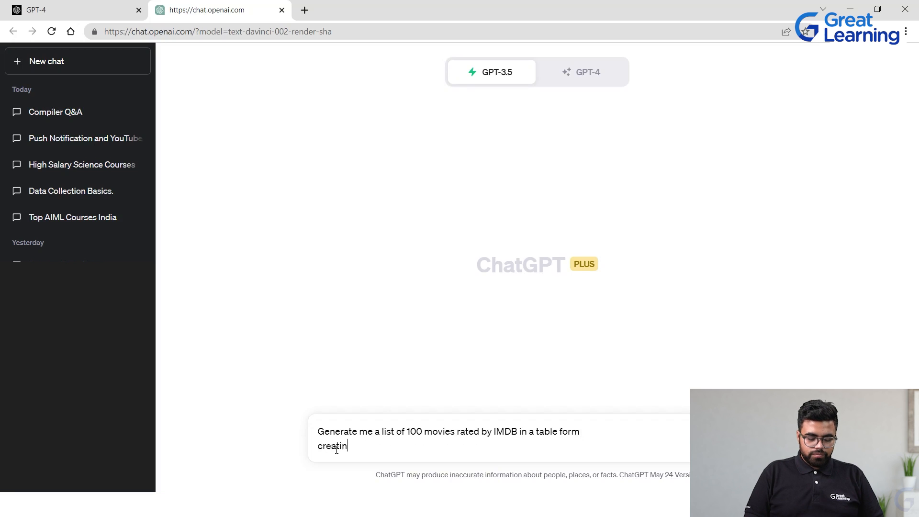
text(g c)
text(first Co)
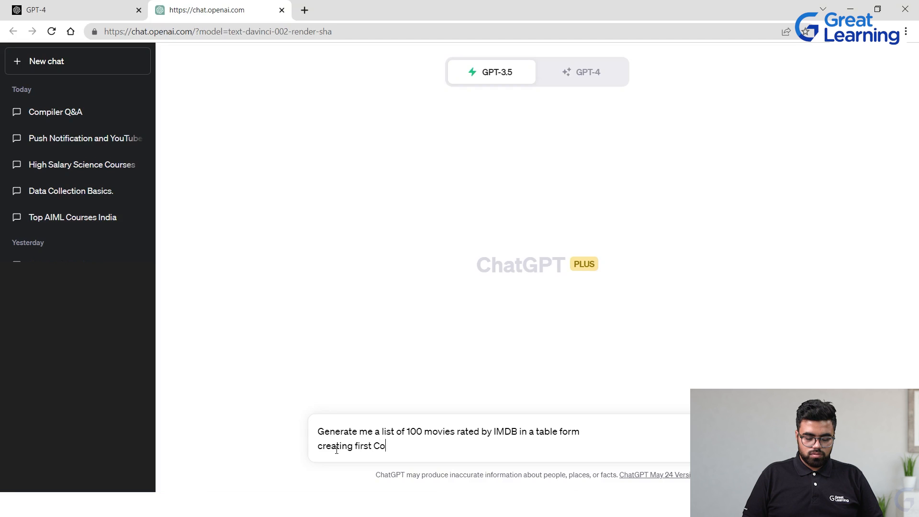
text(lumn as)
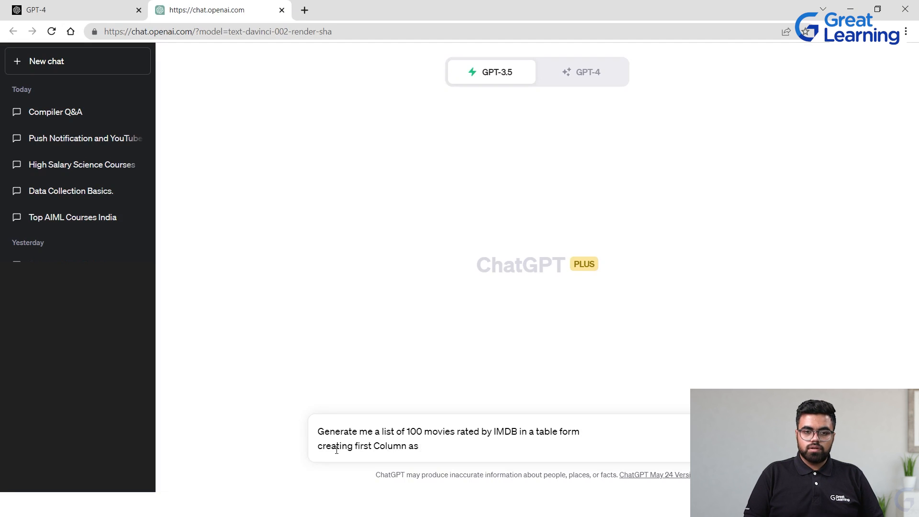
text( Movie Name)
key(shift+Return)
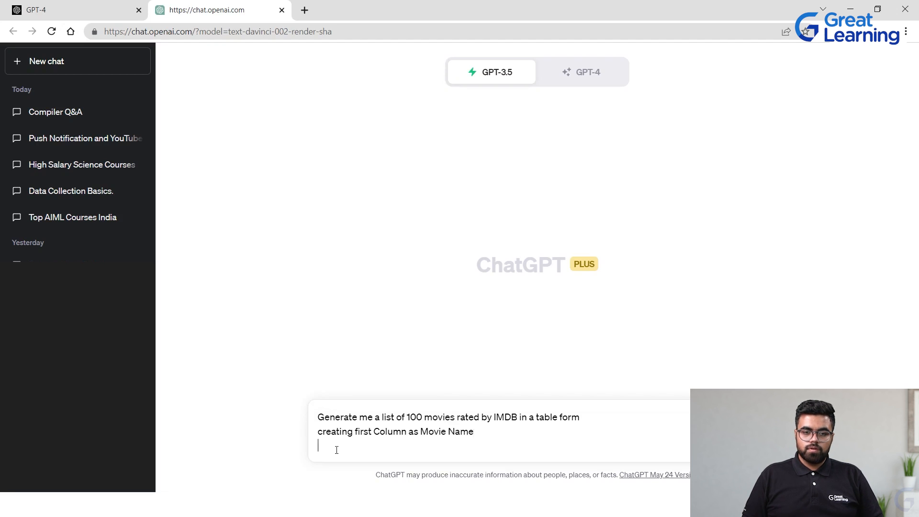
Add the lines "second as Rating" and "third as Year of release" to the prompt and submit it
text(second )
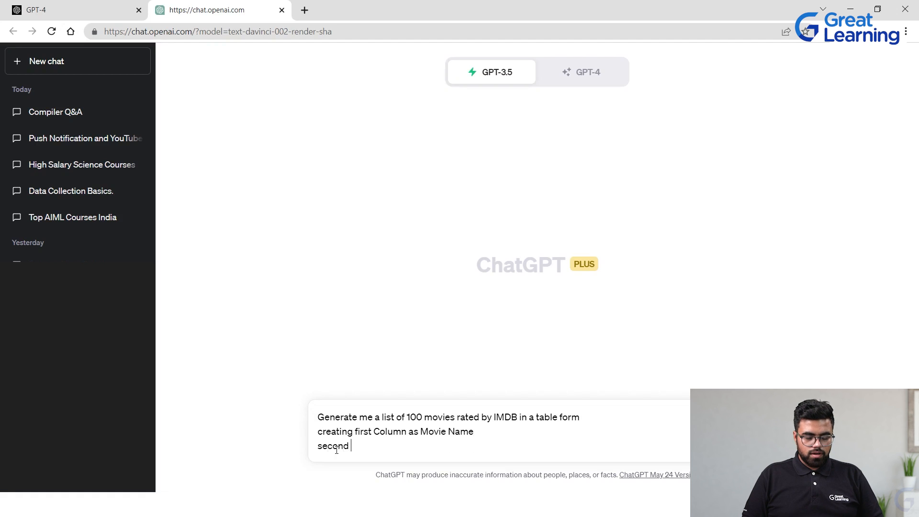
text(as Rating)
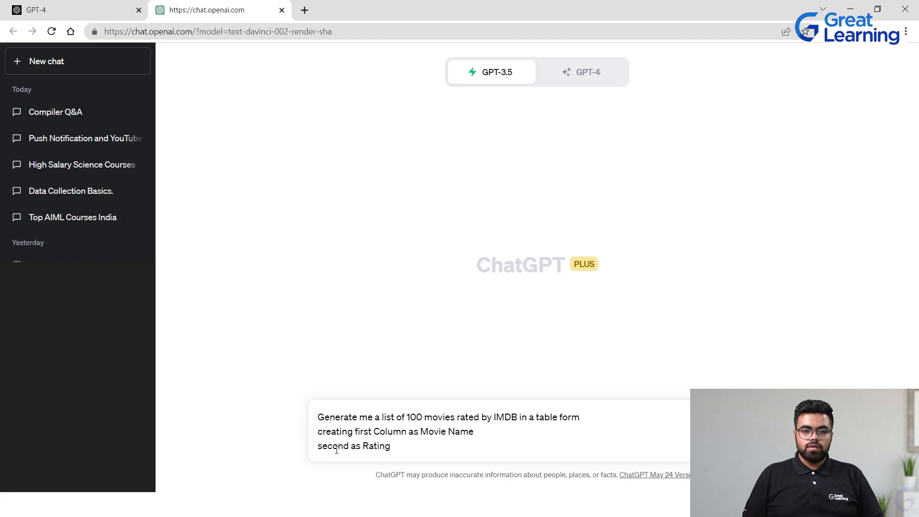
key(shift+Return)
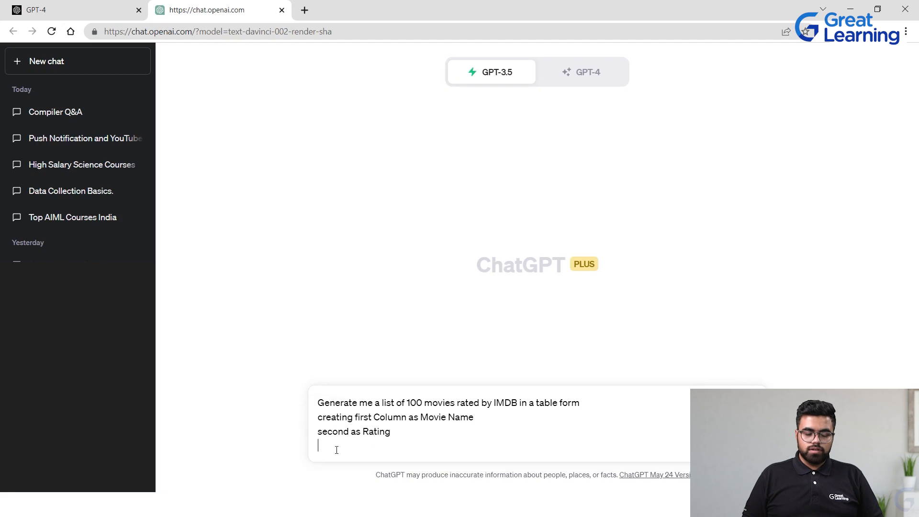
text(th)
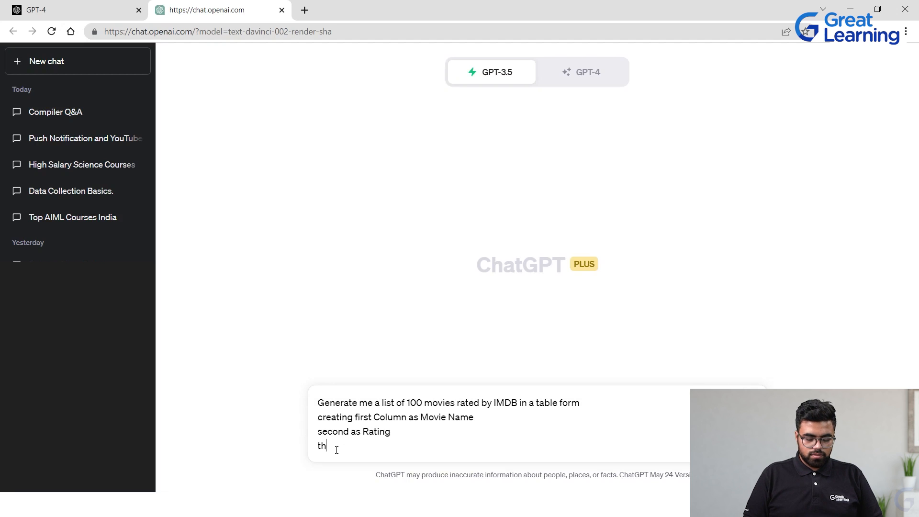
text(ird as Y)
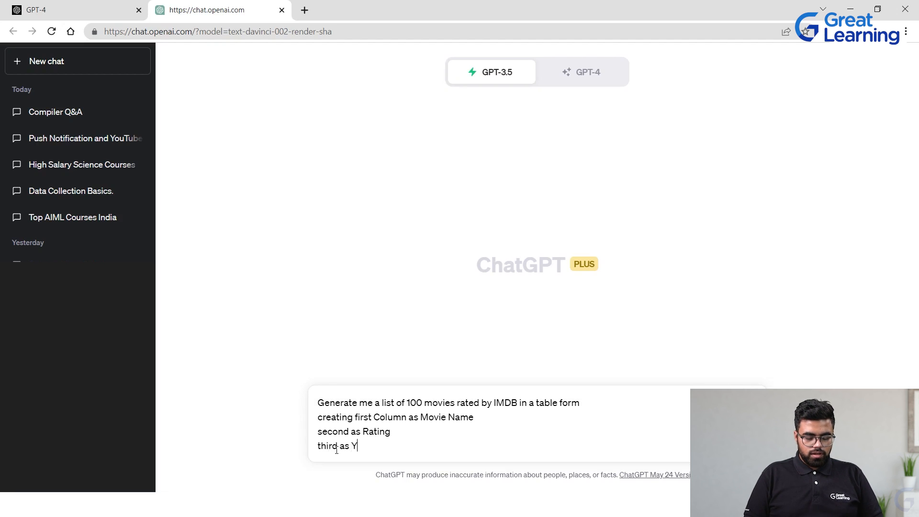
text(ear of rel)
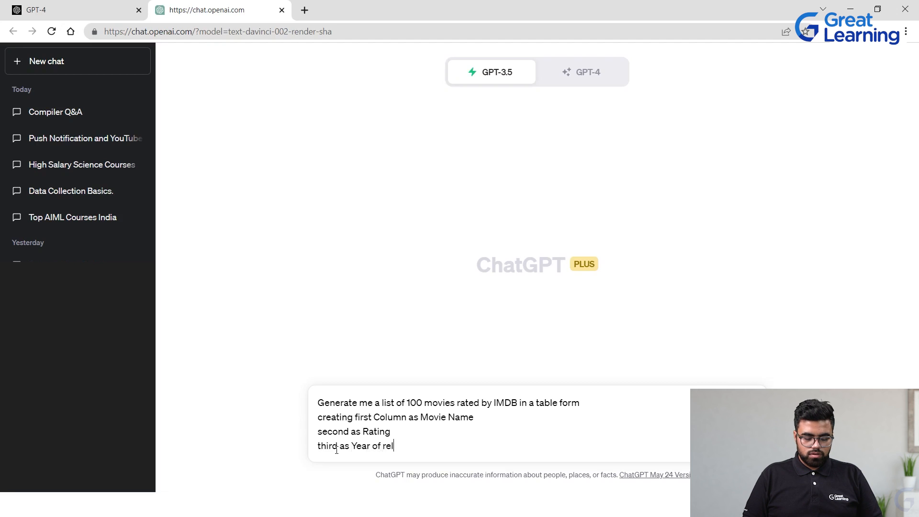
text(ease)
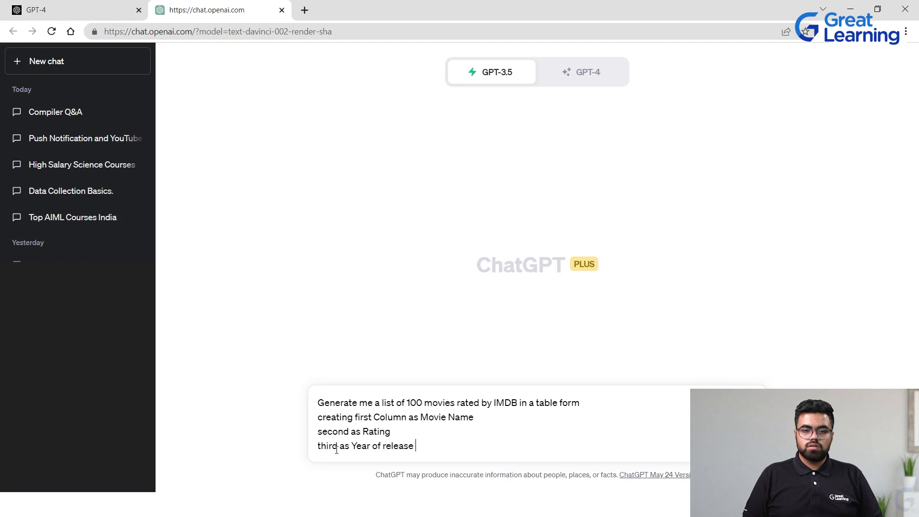
key(Return)
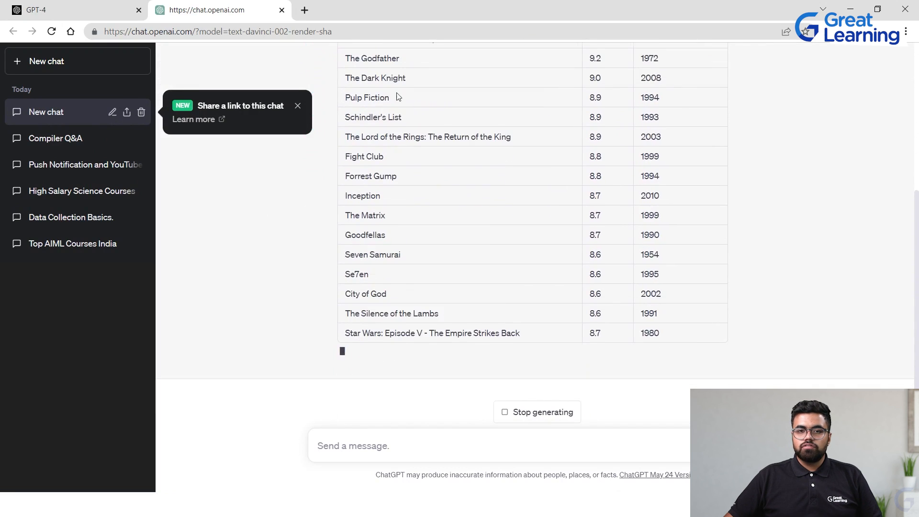
Scroll through the generated IMDb movie table to review its rows
scroll(404, 113, up, 2)
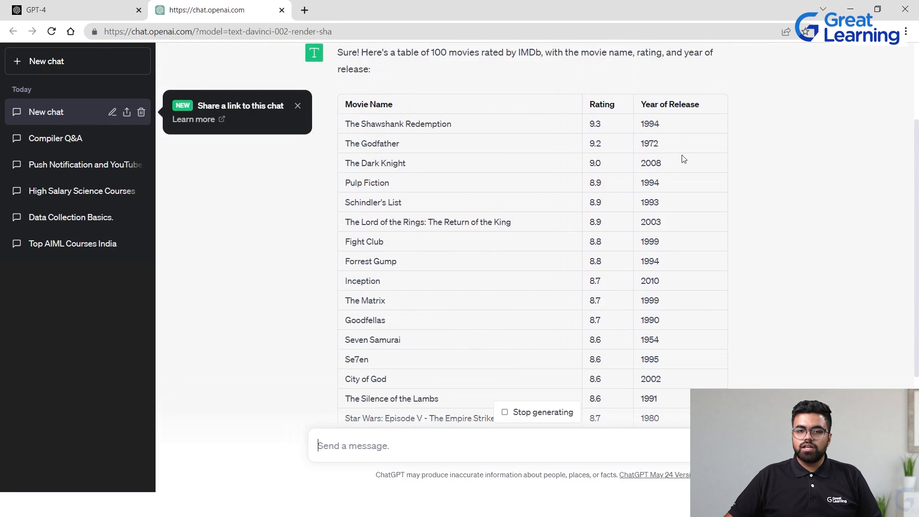
scroll(679, 200, down, 6)
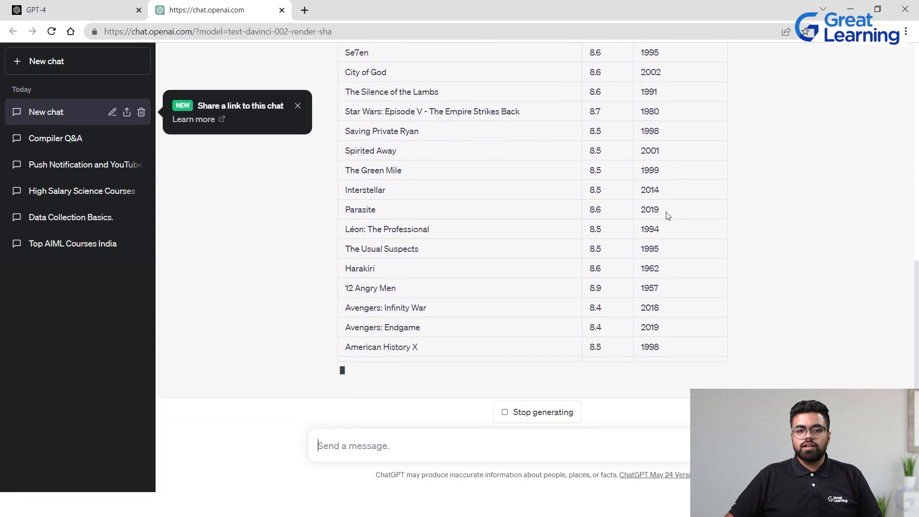
scroll(670, 277, up, 10)
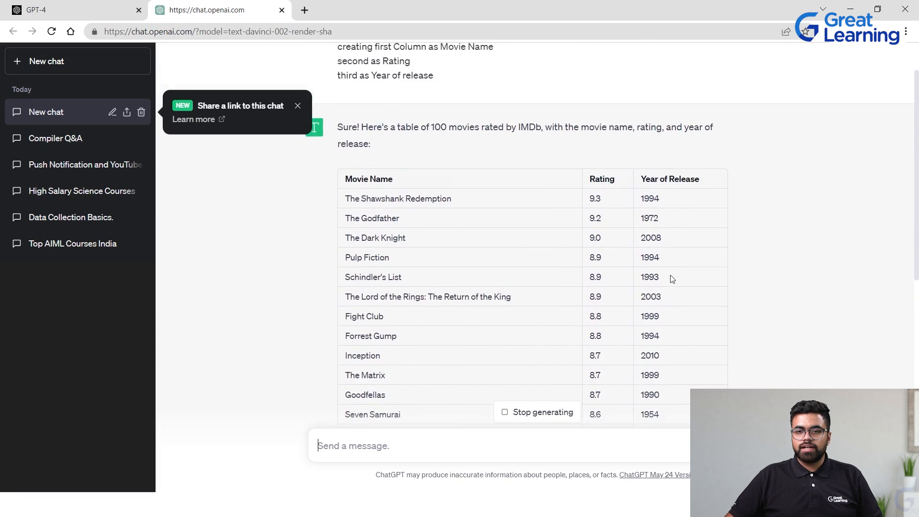
scroll(664, 277, down, 3)
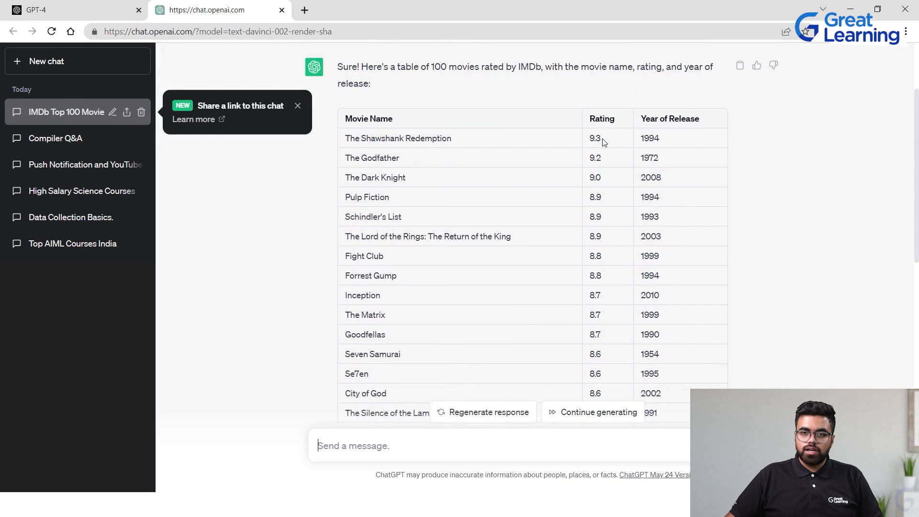
drag(605, 138, 366, 118)
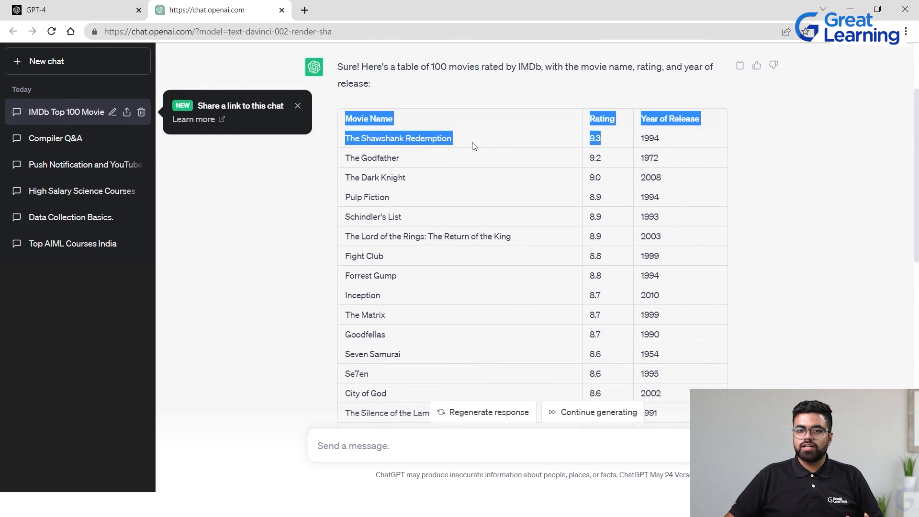
click(603, 151)
scroll(607, 148, down, 10)
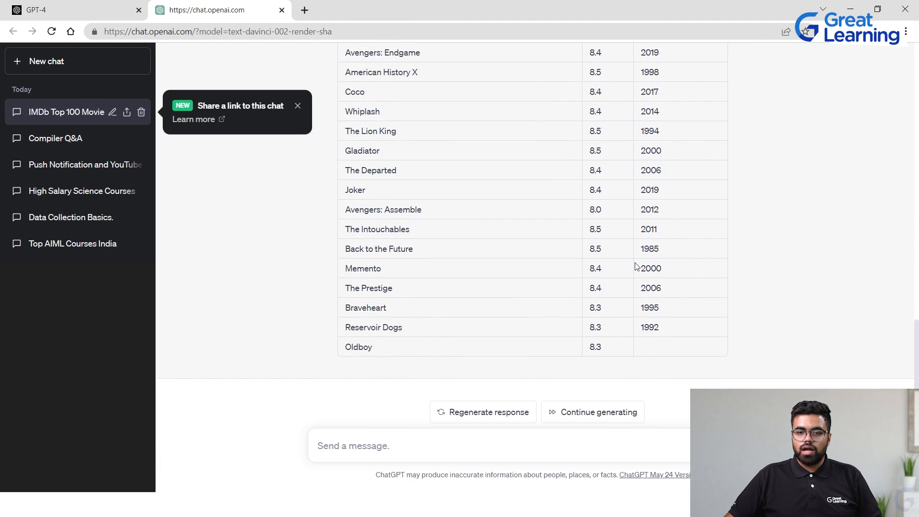
scroll(615, 263, up, 10)
scroll(613, 264, down, 10)
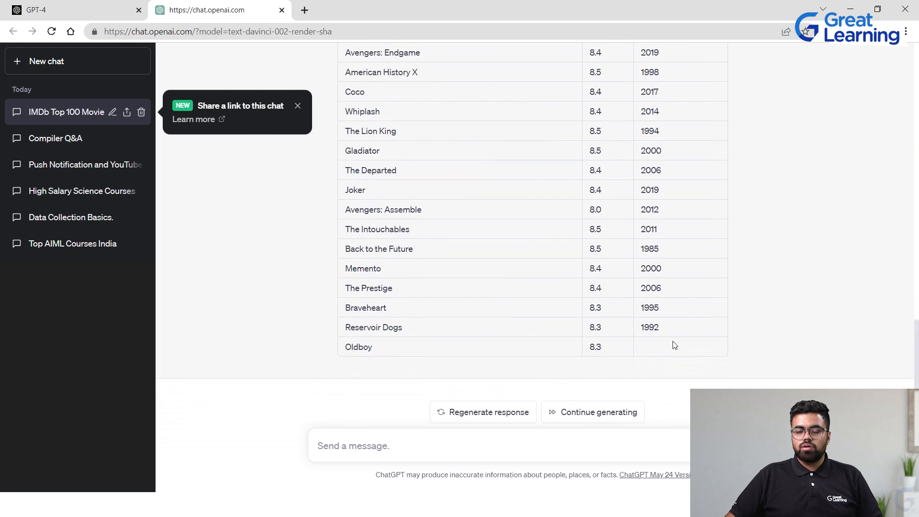
scroll(672, 344, up, 15)
scroll(673, 345, down, 7)
scroll(669, 338, down, 5)
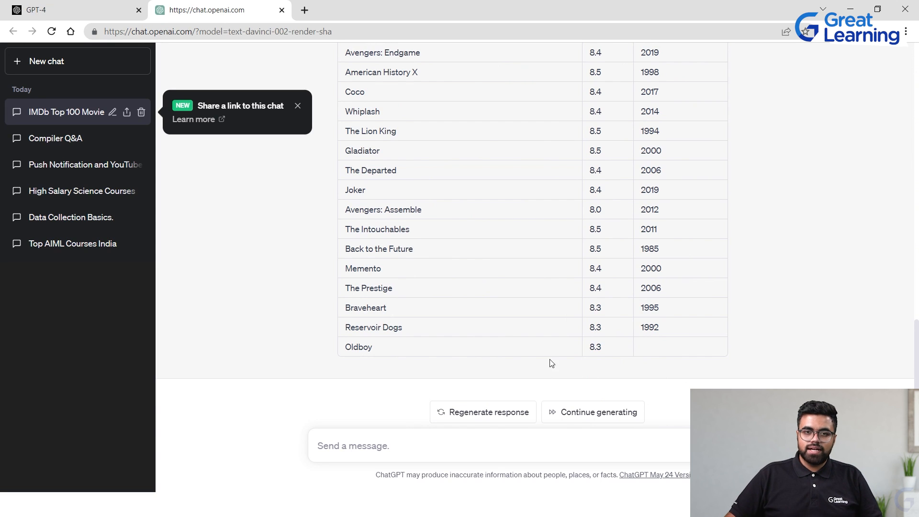
Dismiss the share-link notice and send "continue;" to request the rest of the movie list
click(297, 106)
scroll(408, 148, up, 10)
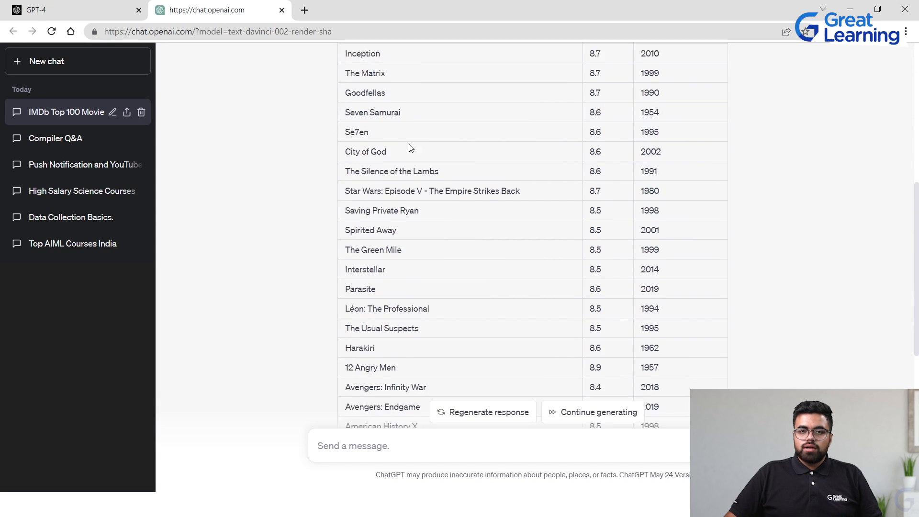
scroll(425, 156, down, 10)
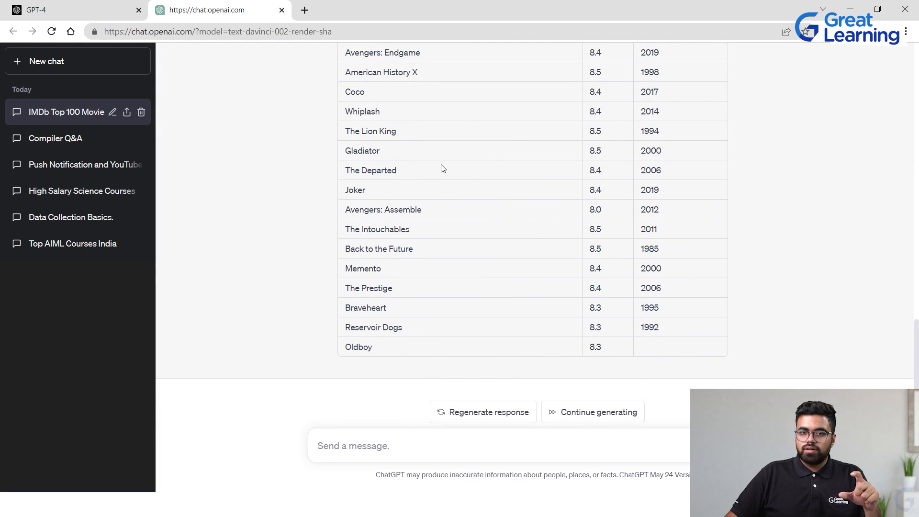
click(343, 445)
text(continue)
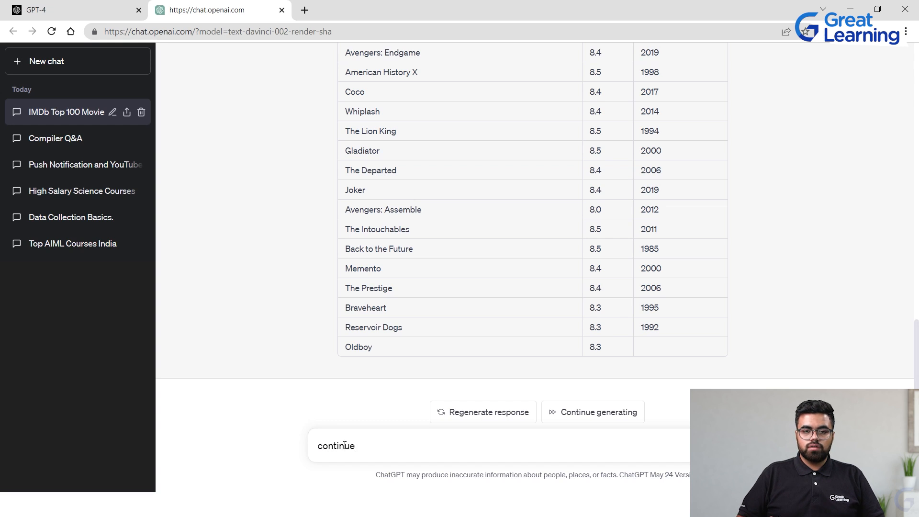
text(;)
key(Return)
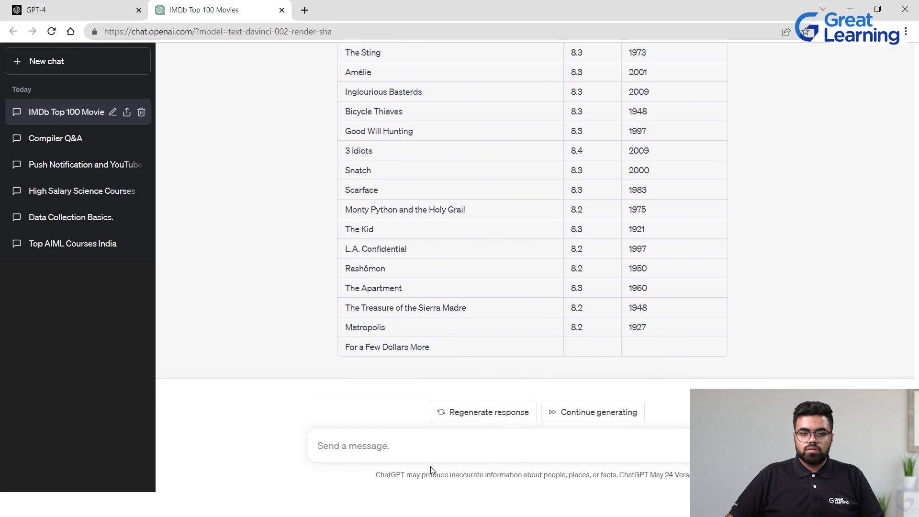
Send "go on" to have ChatGPT finish the remaining movies of the list
text(go on)
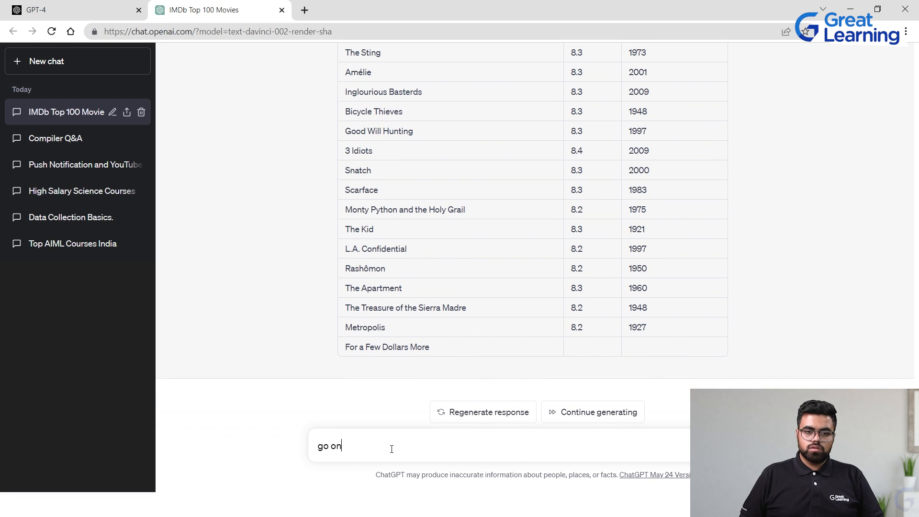
key(Return)
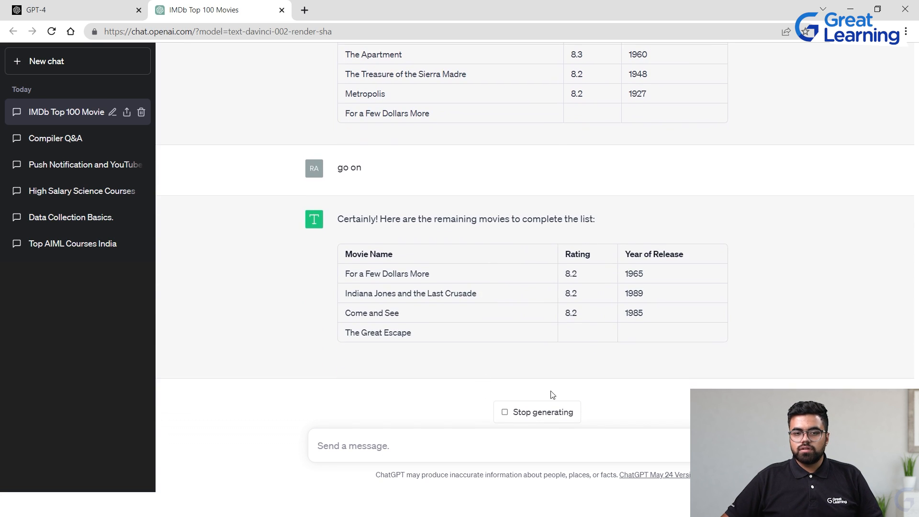
scroll(574, 373, up, 15)
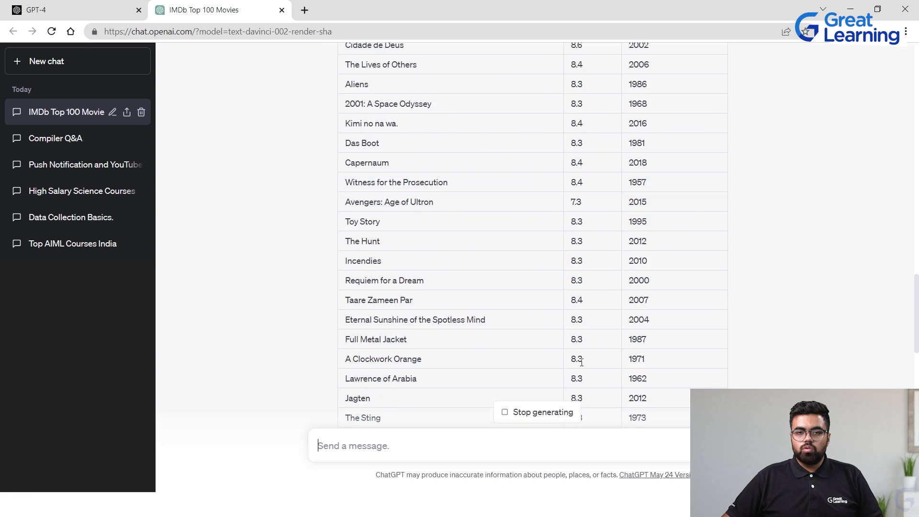
scroll(583, 366, up, 10)
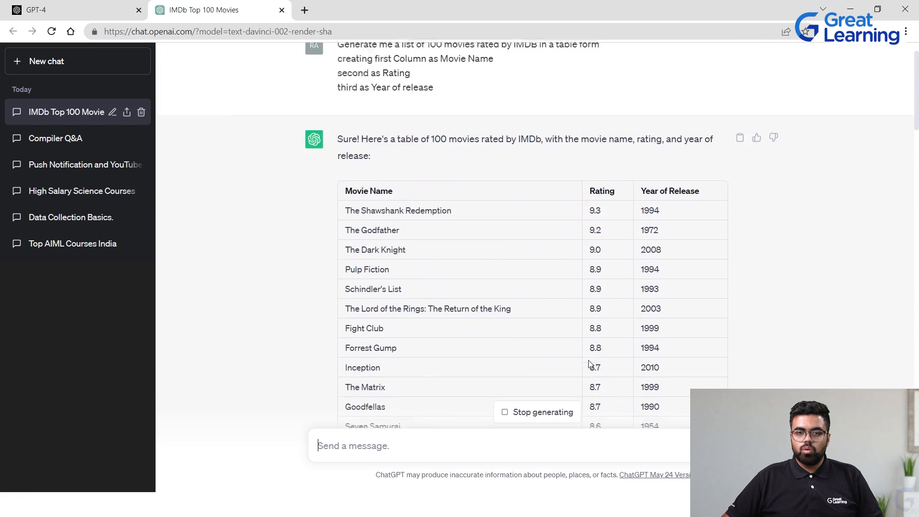
scroll(591, 365, down, 8)
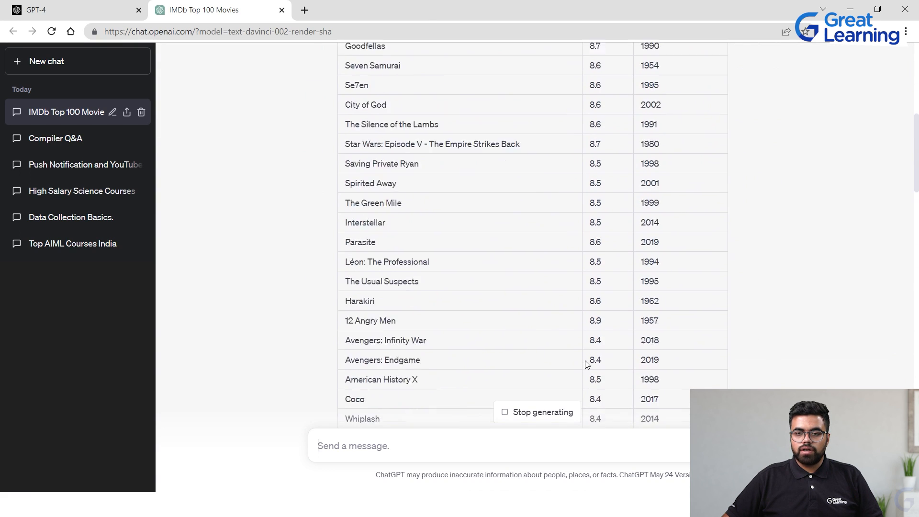
scroll(622, 359, up, 10)
Copy the first movie table from the chat and paste it into cell B2 of a blank Excel sheet
click(740, 185)
scroll(700, 260, down, 20)
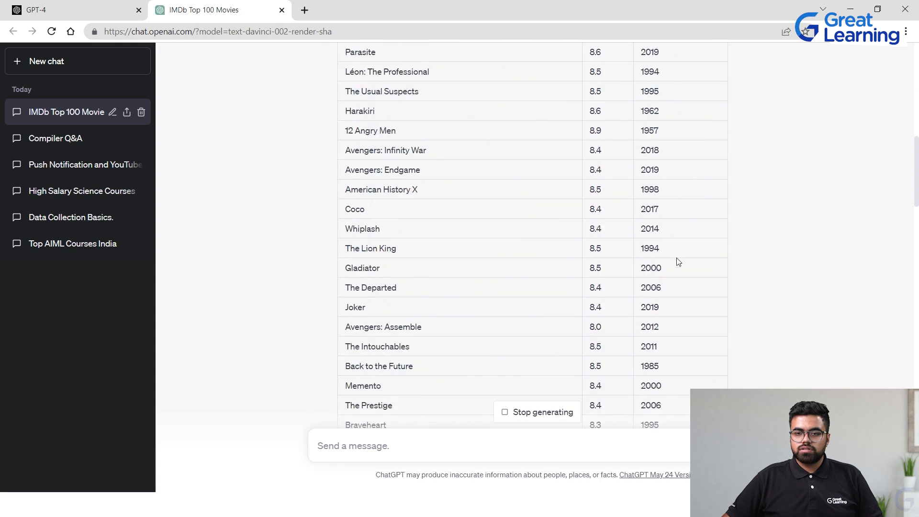
drag(675, 210, 346, 48)
drag(376, 104, 341, 88)
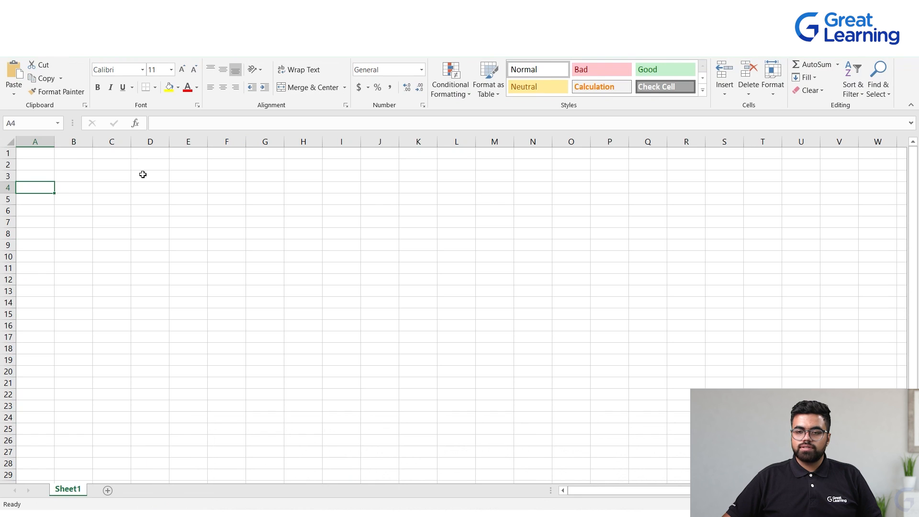
click(68, 164)
key(ctrl+v)
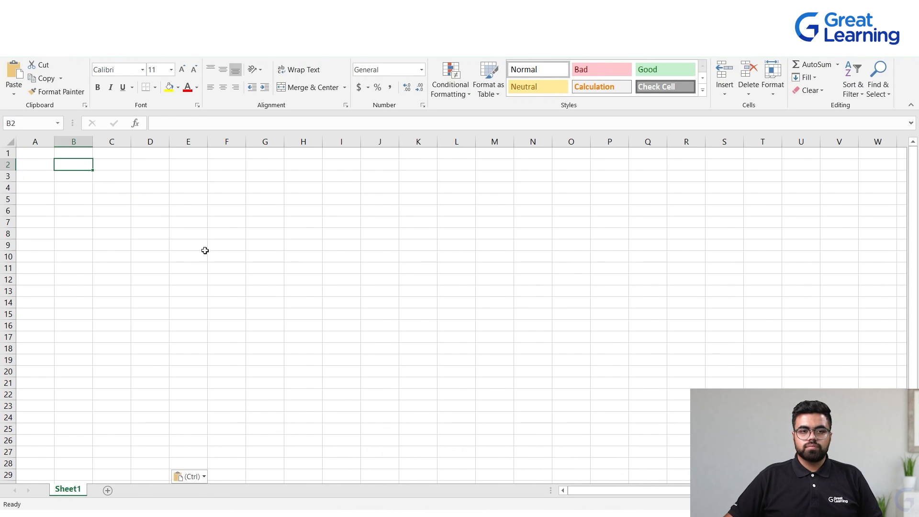
Widen columns B to D so the movie names, ratings and years fit on single lines
drag(265, 268, 268, 278)
click(92, 141)
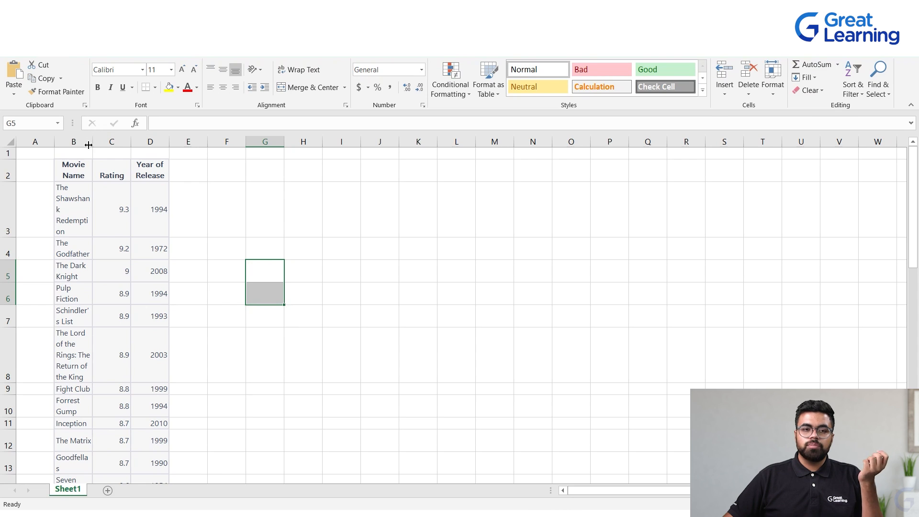
click(454, 322)
click(93, 140)
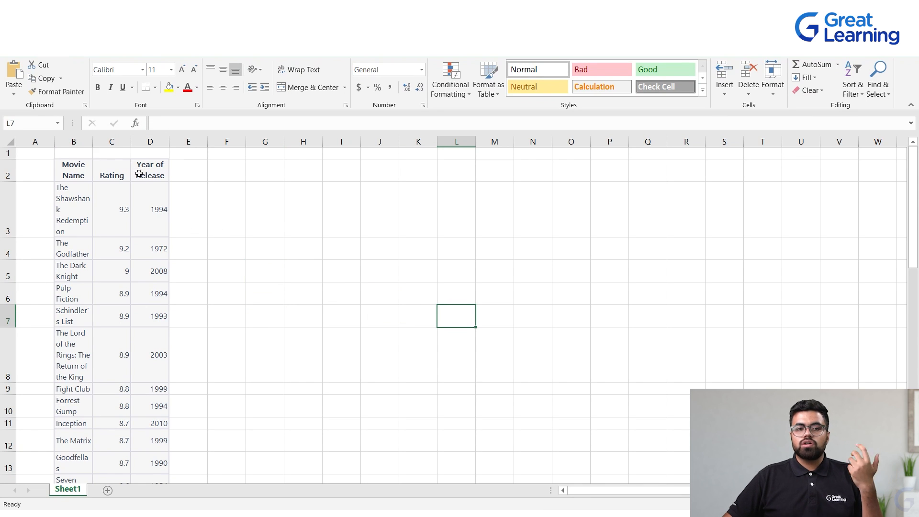
drag(93, 138, 284, 141)
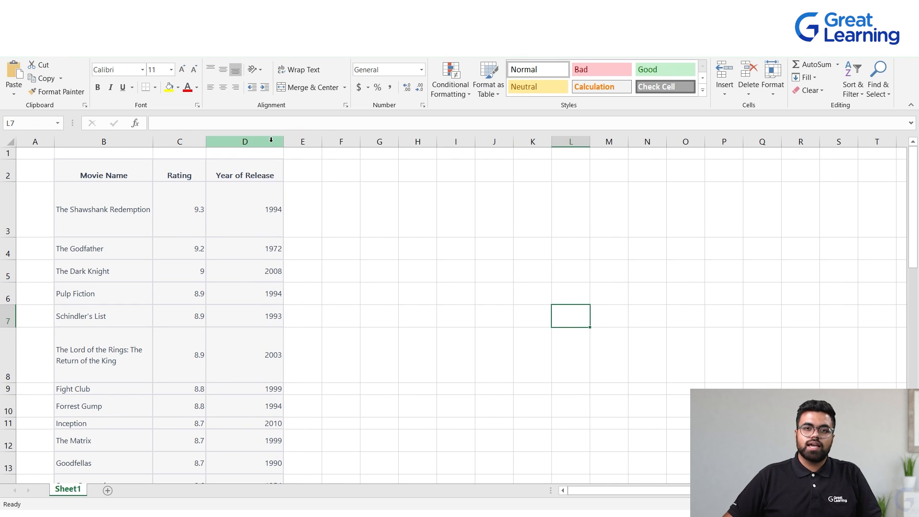
click(324, 213)
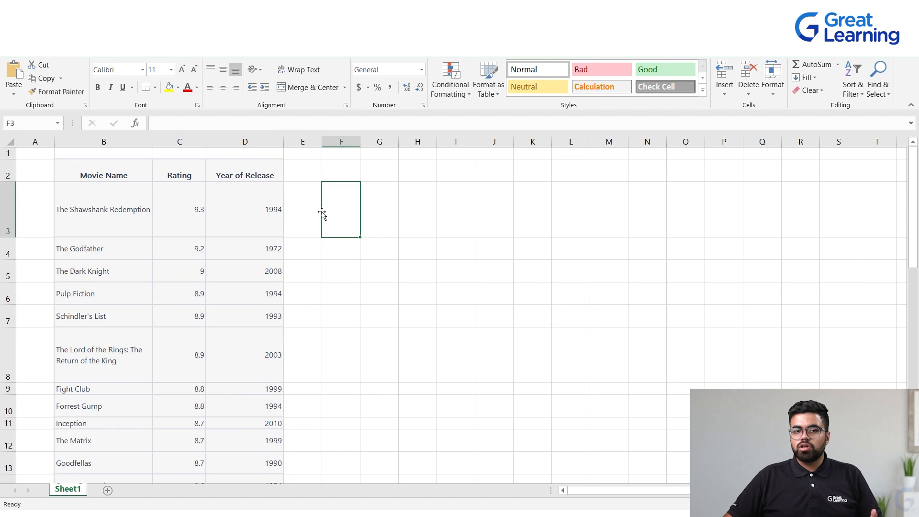
scroll(318, 218, down, 6)
scroll(315, 223, down, 10)
scroll(308, 228, up, 5)
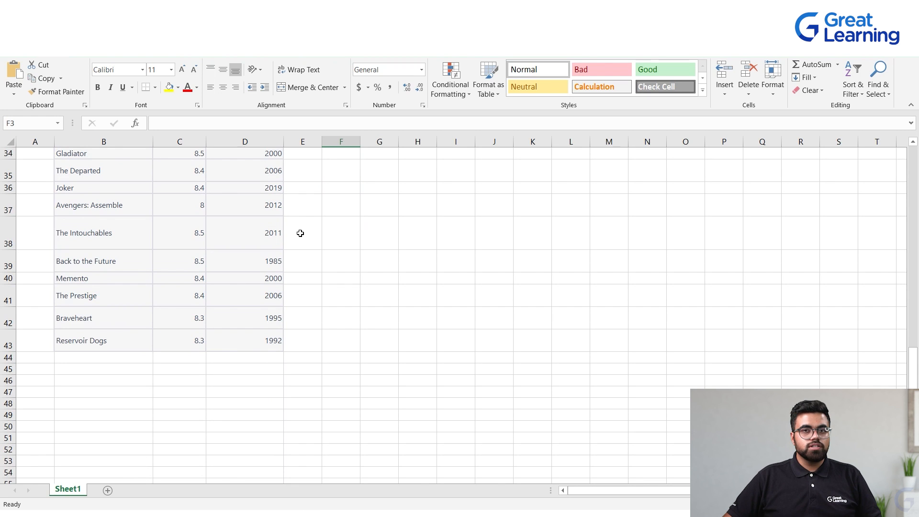
Copy the continued table's rows from Oldboy to Metropolis and paste them starting at cell B44
key(alt+Tab)
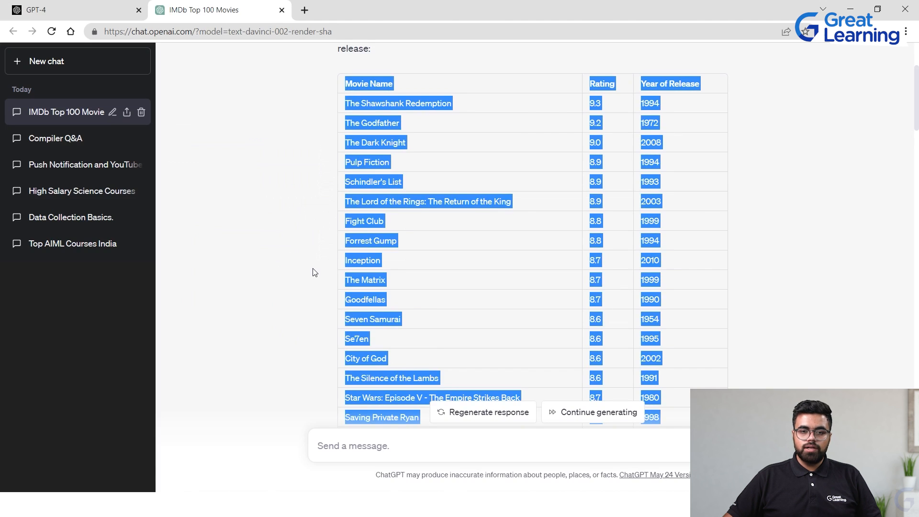
click(383, 258)
scroll(383, 258, down, 20)
scroll(378, 248, down, 13)
scroll(374, 234, up, 20)
scroll(373, 216, down, 7)
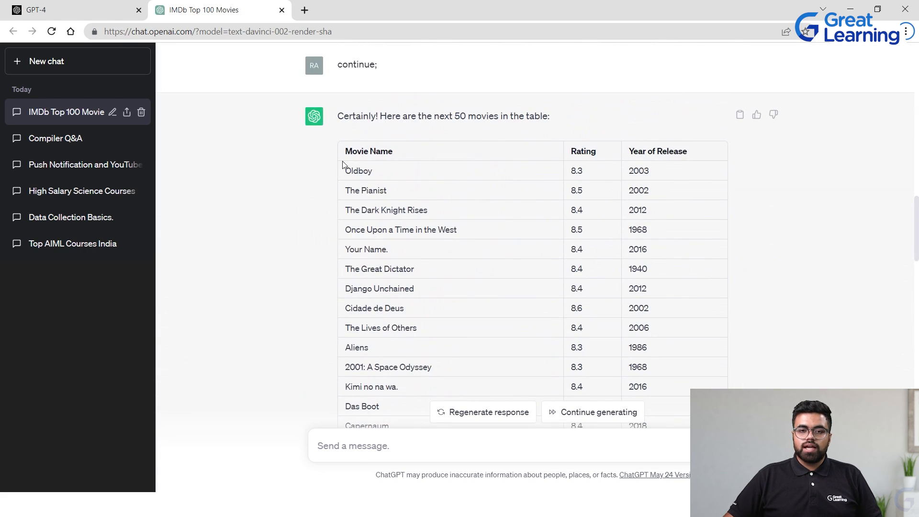
drag(346, 172, 653, 181)
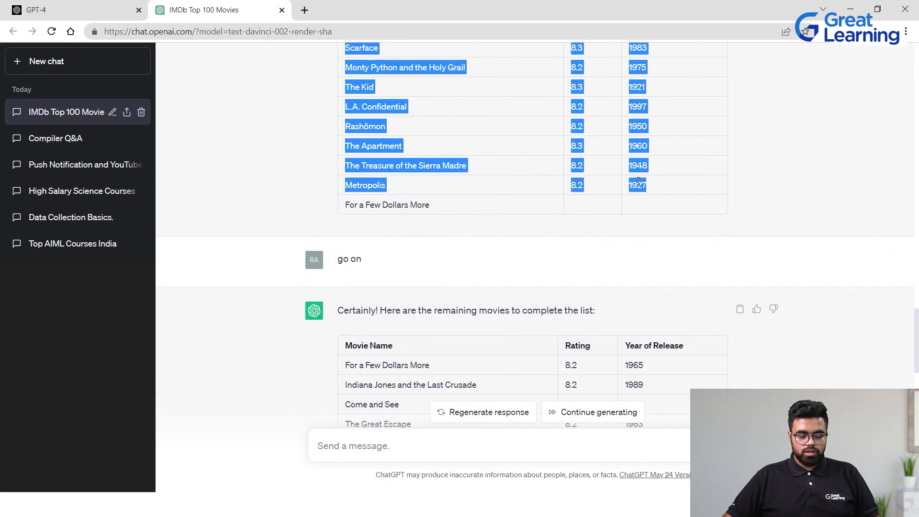
scroll(250, 158, up, 8)
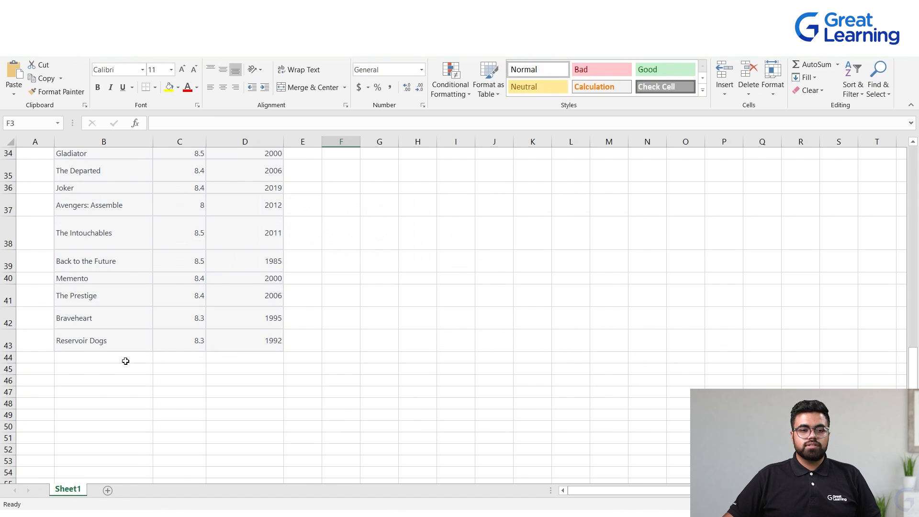
click(125, 360)
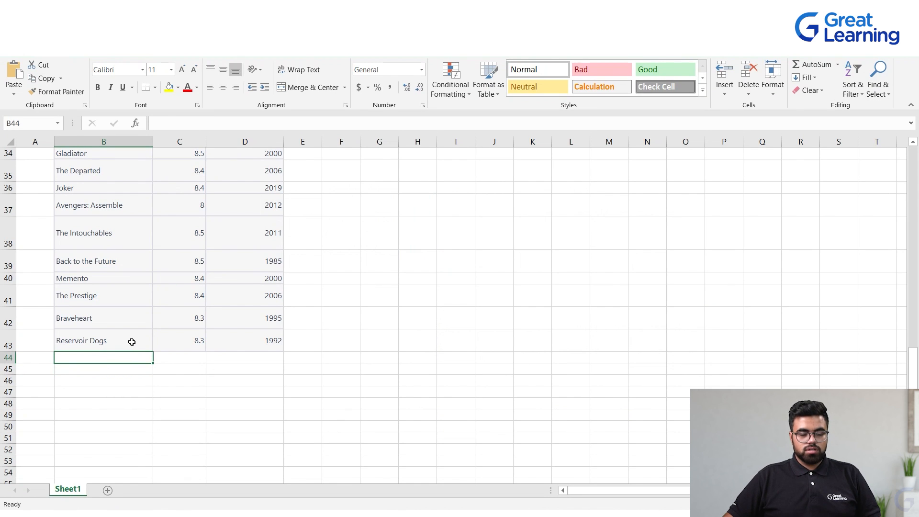
key(ctrl+v)
click(383, 300)
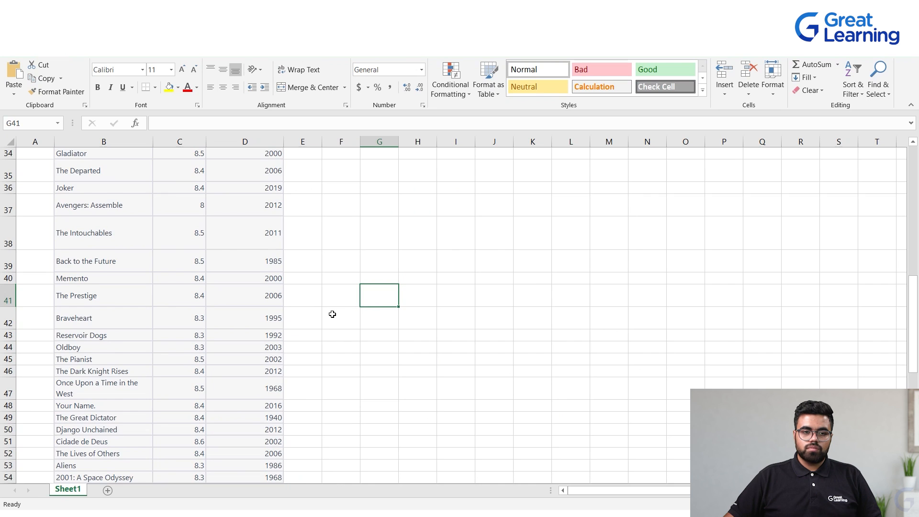
Copy the final response's movie rows through The Big Lebowski and paste them starting at cell B85
scroll(333, 314, down, 12)
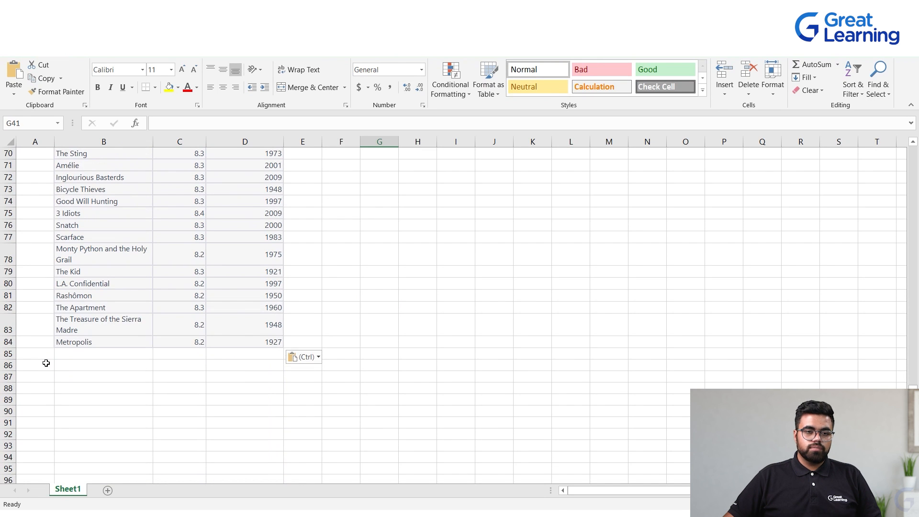
click(65, 352)
key(alt+Tab)
scroll(288, 280, down, 14)
scroll(316, 263, up, 5)
drag(348, 186, 665, 330)
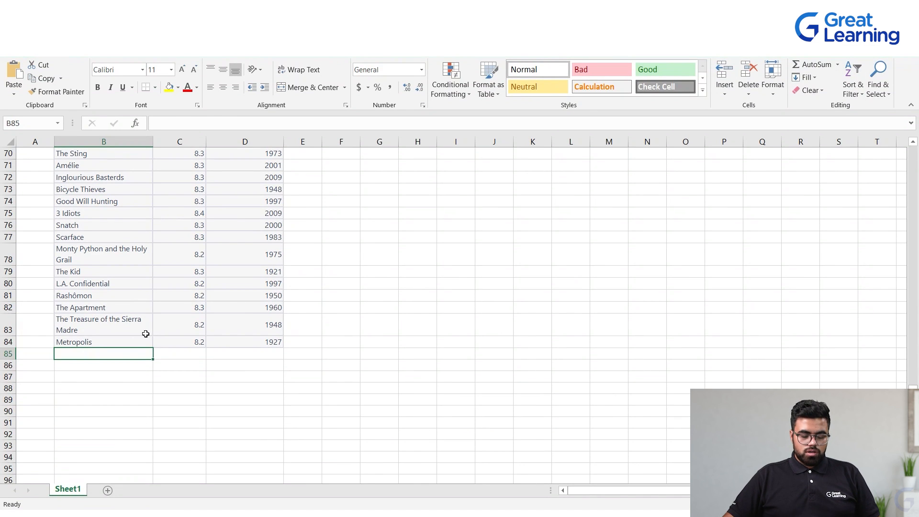
key(ctrl+v)
click(375, 316)
Scroll through the combined movie list in the sheet to check it
scroll(320, 314, up, 15)
scroll(270, 292, up, 7)
scroll(270, 287, down, 1)
scroll(272, 283, up, 1)
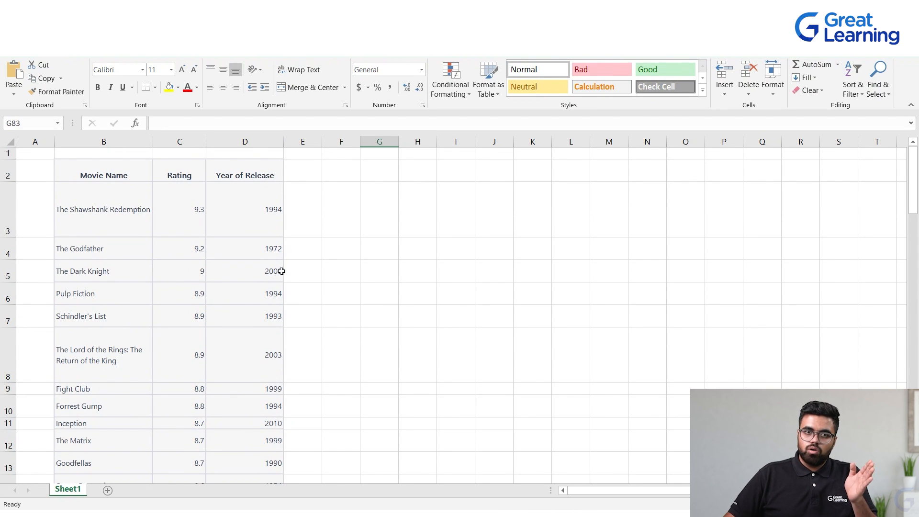
scroll(276, 280, down, 15)
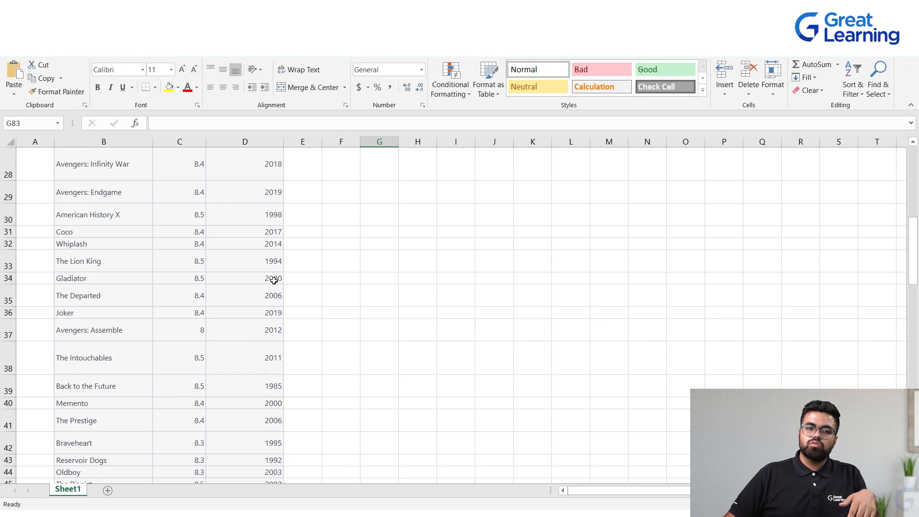
scroll(274, 284, down, 1)
scroll(268, 280, up, 16)
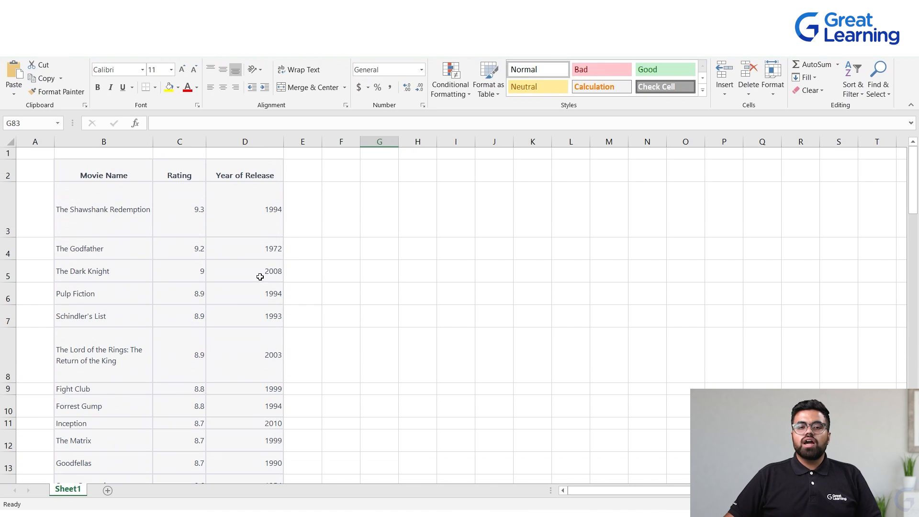
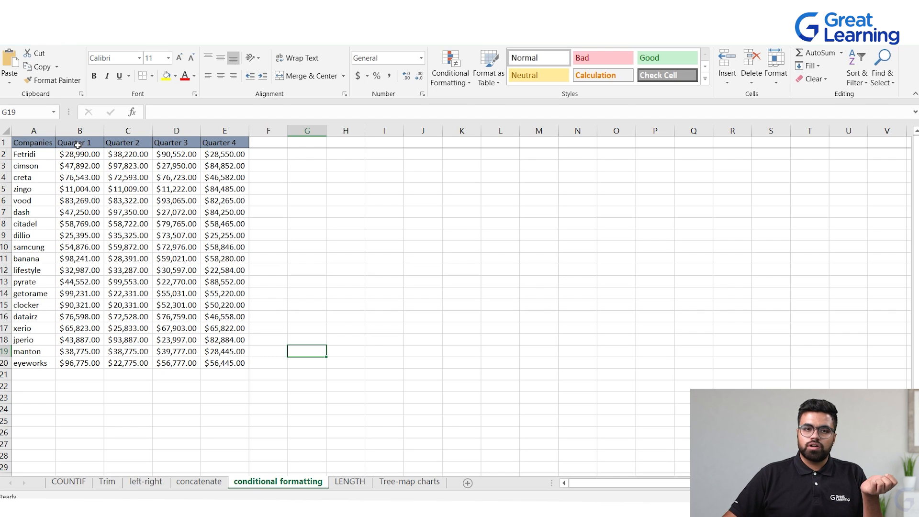
Examine the Quarter 4 values in column E of the conditional formatting sheet by selecting them
click(79, 144)
click(123, 153)
click(176, 150)
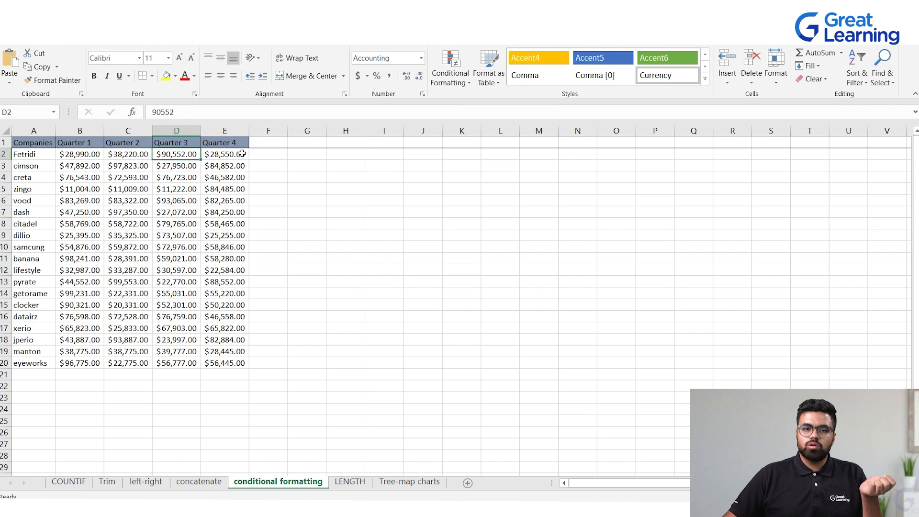
click(221, 151)
click(269, 343)
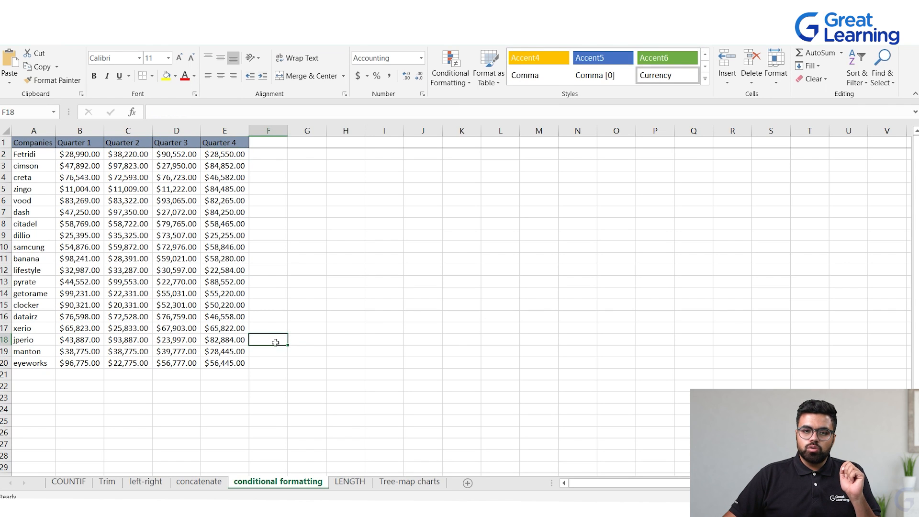
drag(215, 157, 233, 358)
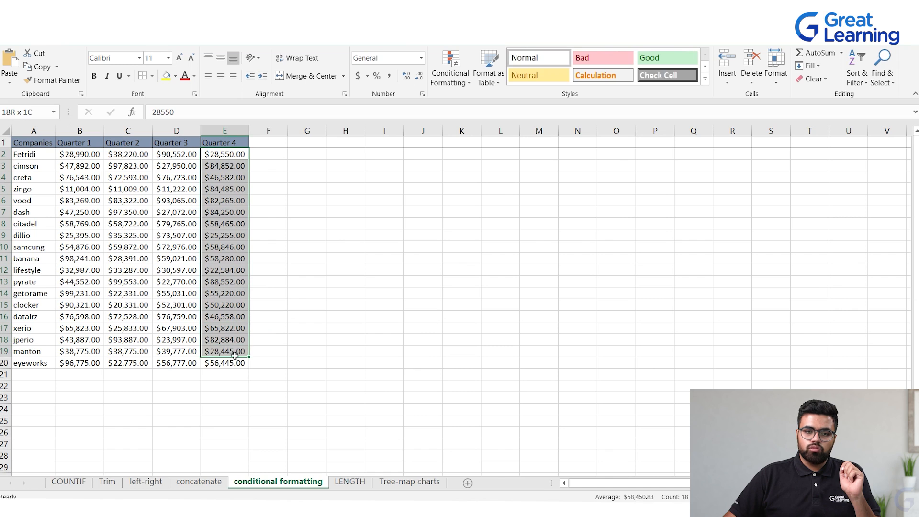
click(267, 296)
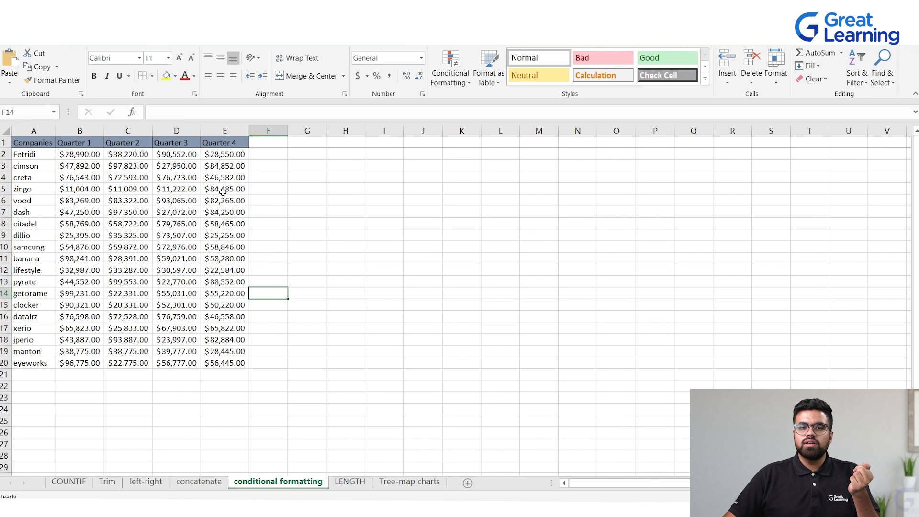
drag(217, 158, 222, 363)
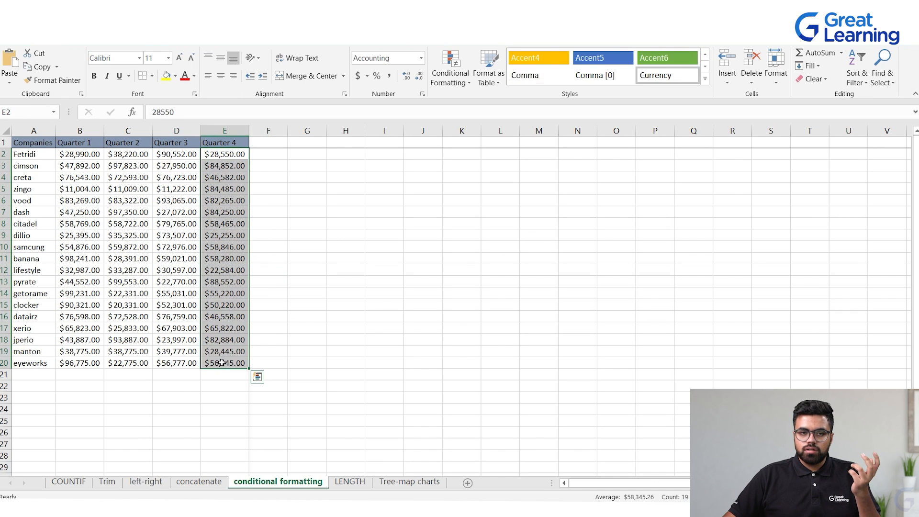
click(297, 211)
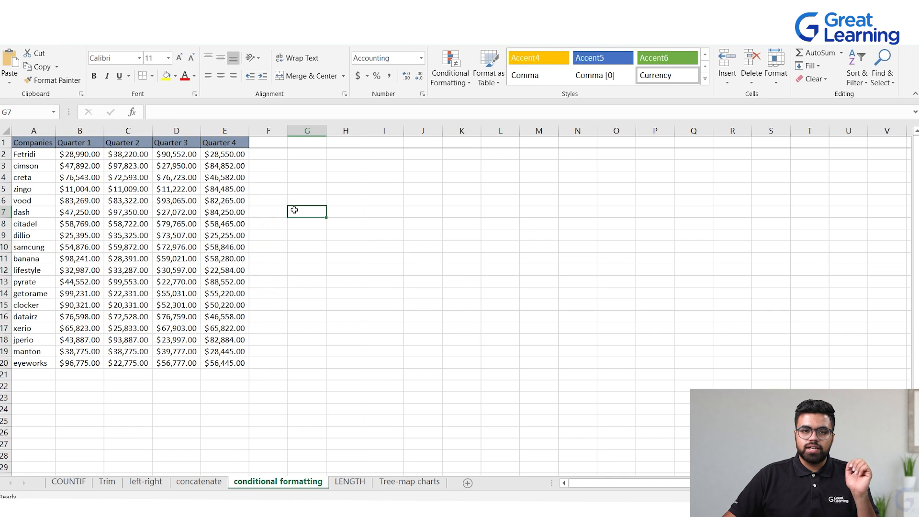
click(221, 154)
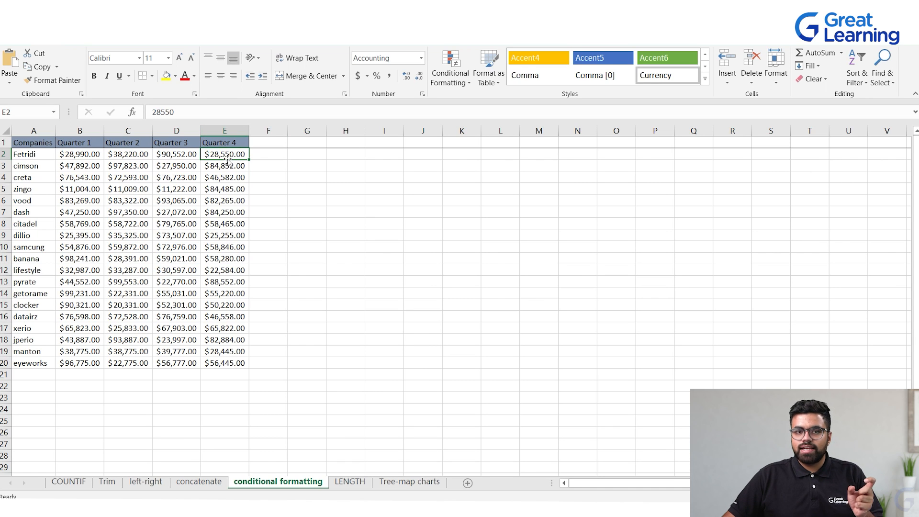
click(228, 364)
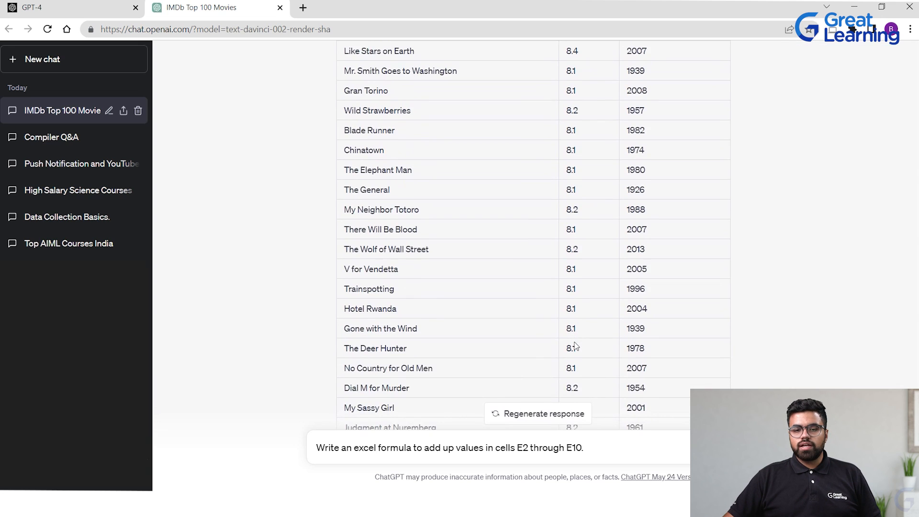
scroll(410, 422, down, 4)
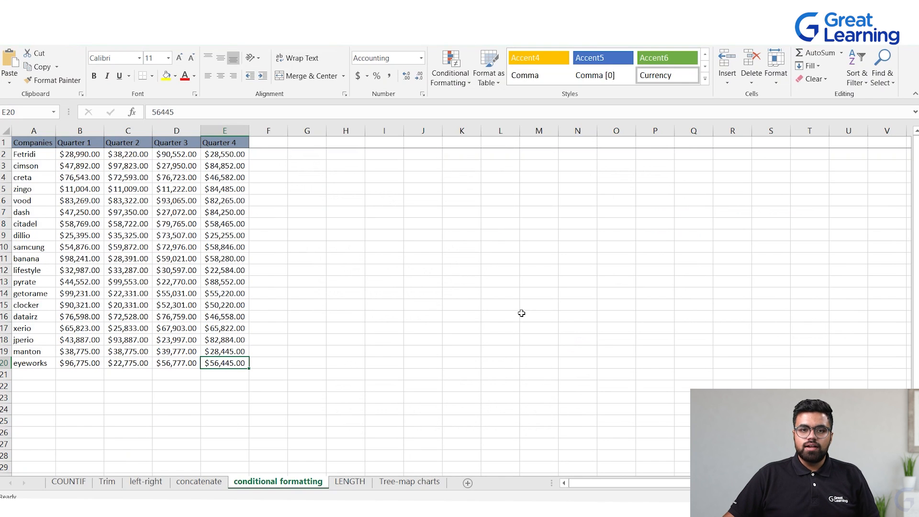
click(521, 313)
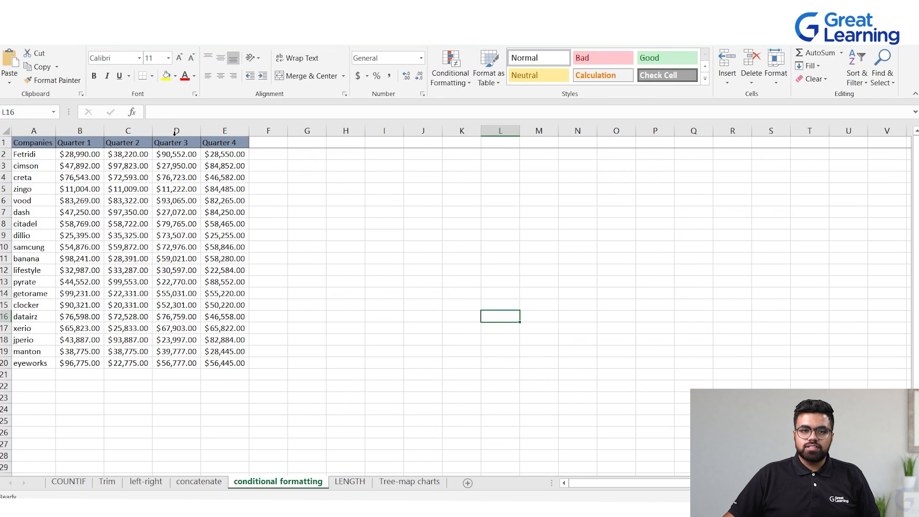
click(227, 157)
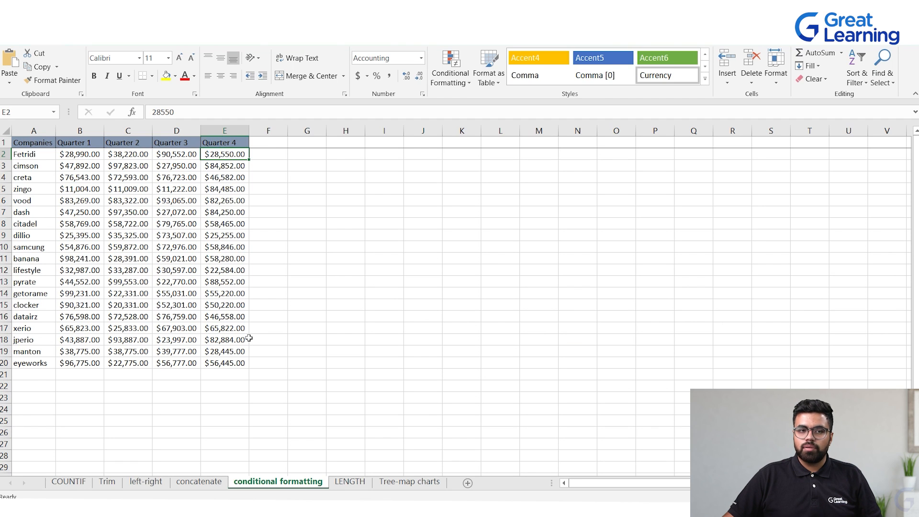
click(281, 215)
drag(223, 158, 230, 362)
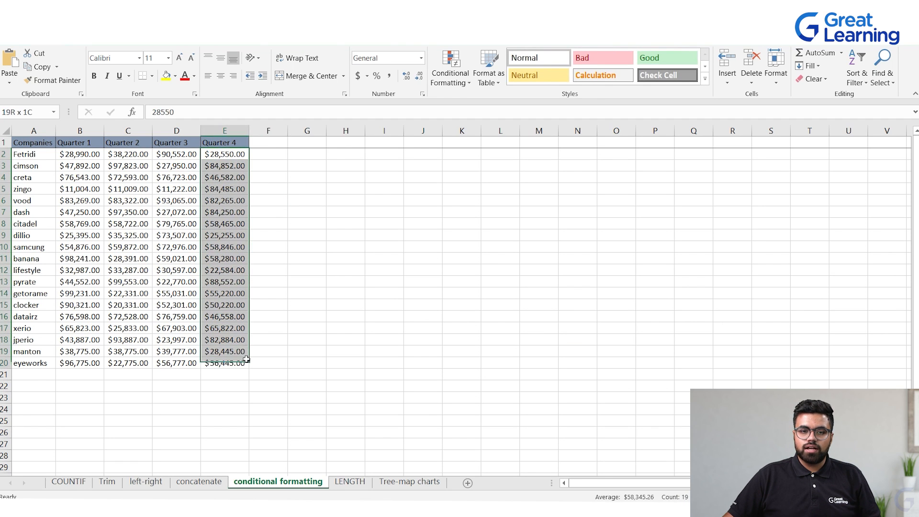
click(229, 362)
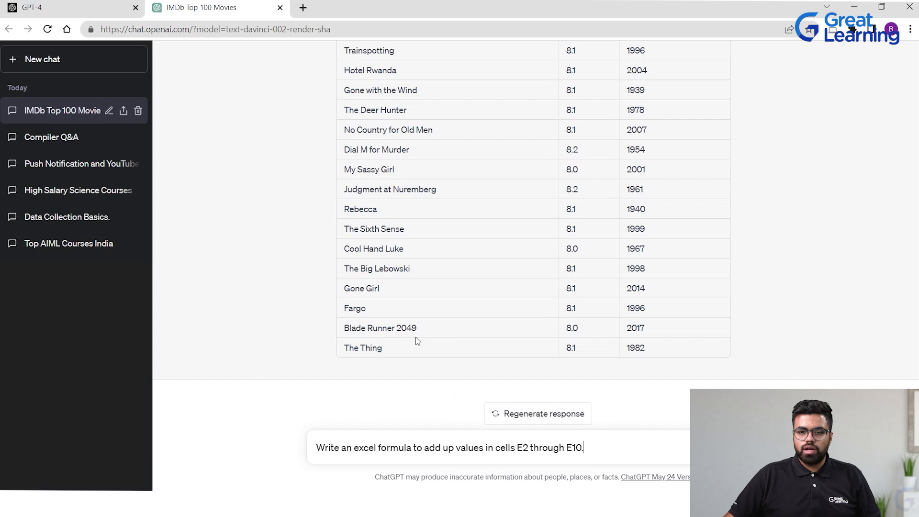
Change the ChatGPT prompt to ask for a formula adding up cells E2 through E20 and send it
click(575, 447)
key(BackSpace)
text(2)
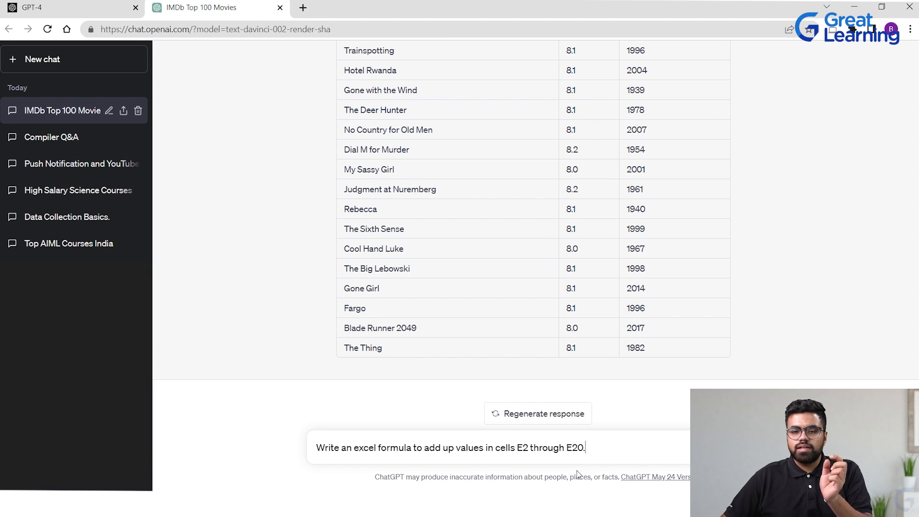
key(Return)
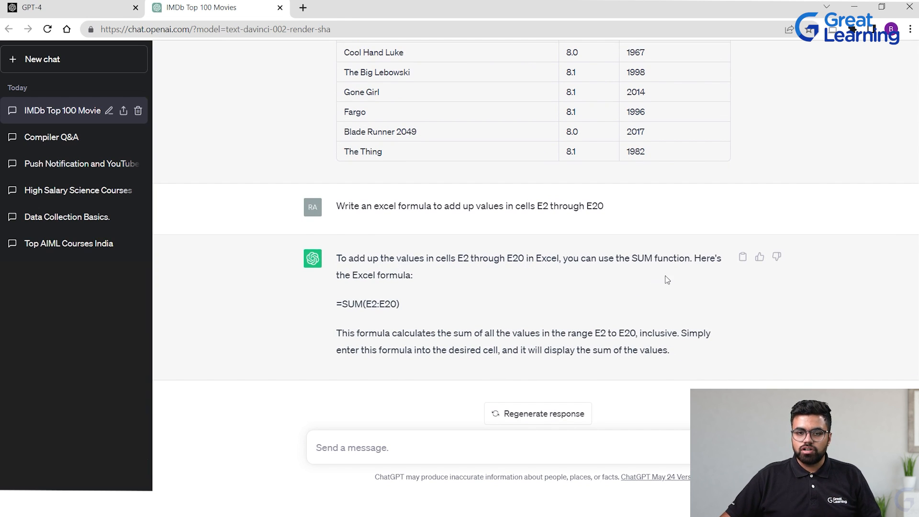
Copy the =SUM(E2:E20) formula from ChatGPT's response
drag(336, 303, 433, 305)
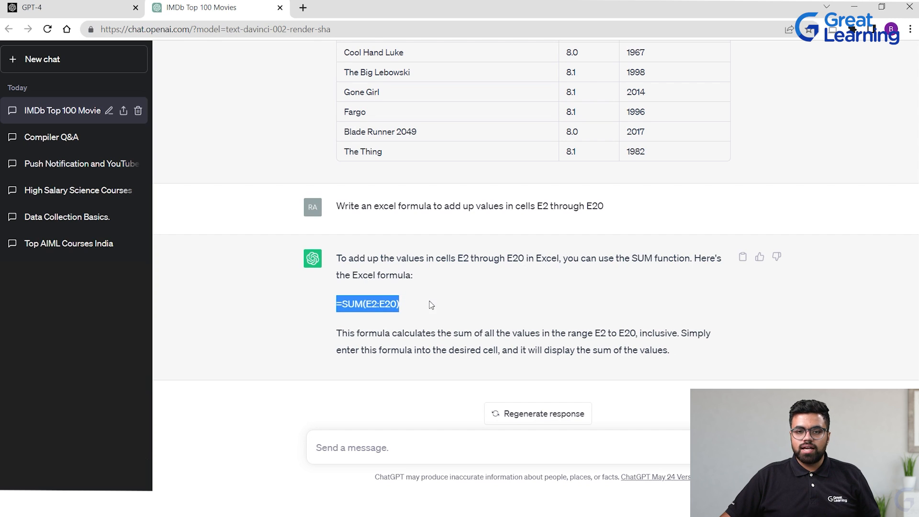
click(423, 305)
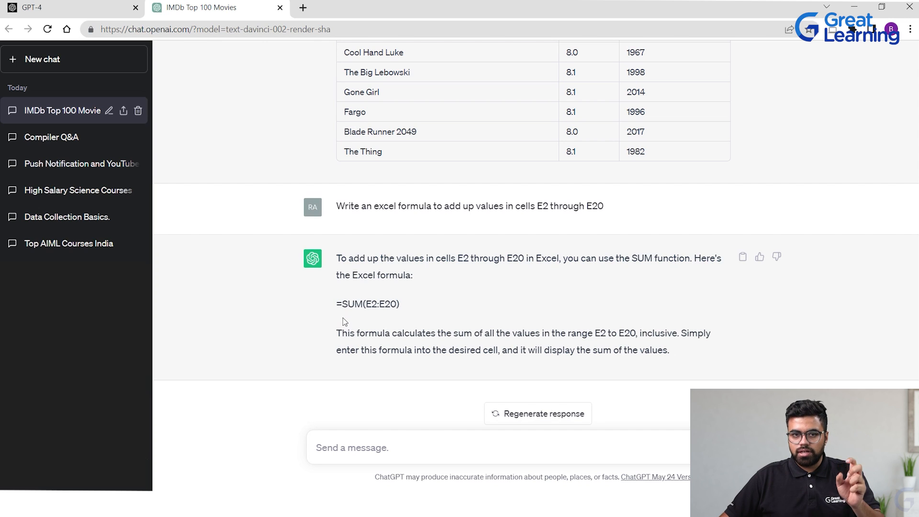
drag(343, 302, 365, 299)
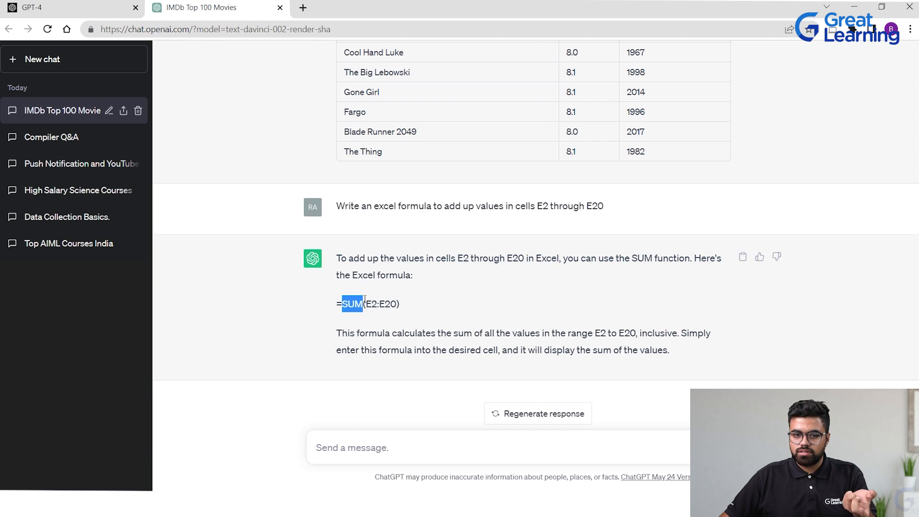
click(373, 306)
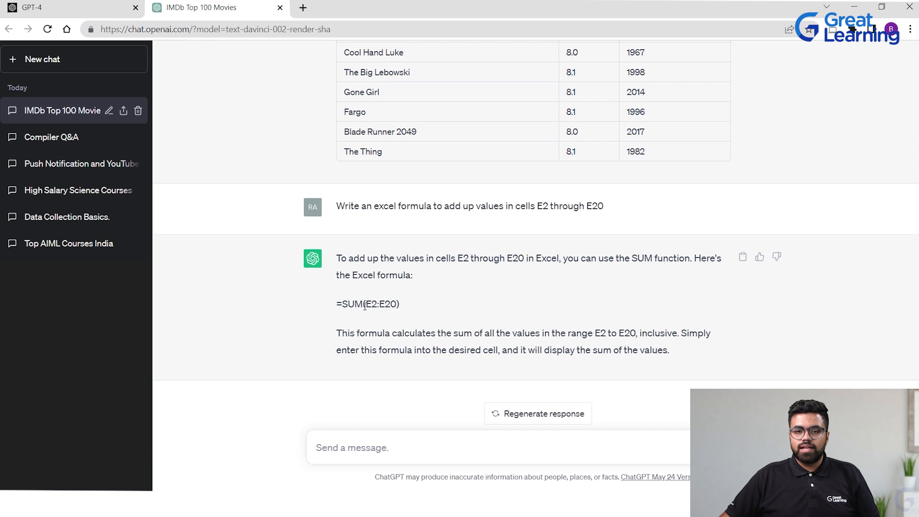
drag(399, 303, 334, 309)
key(ctrl+c)
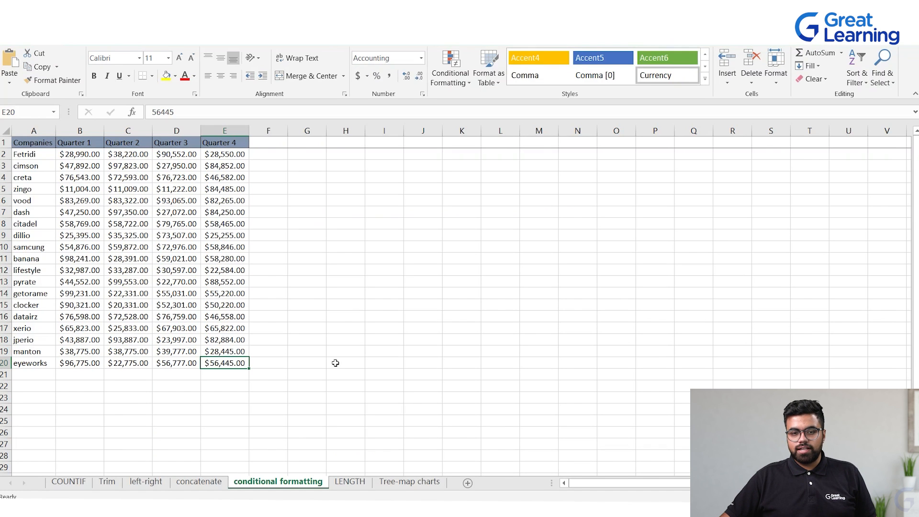
Paste the =SUM(E2:E20) formula into cell G7 and confirm it
click(290, 214)
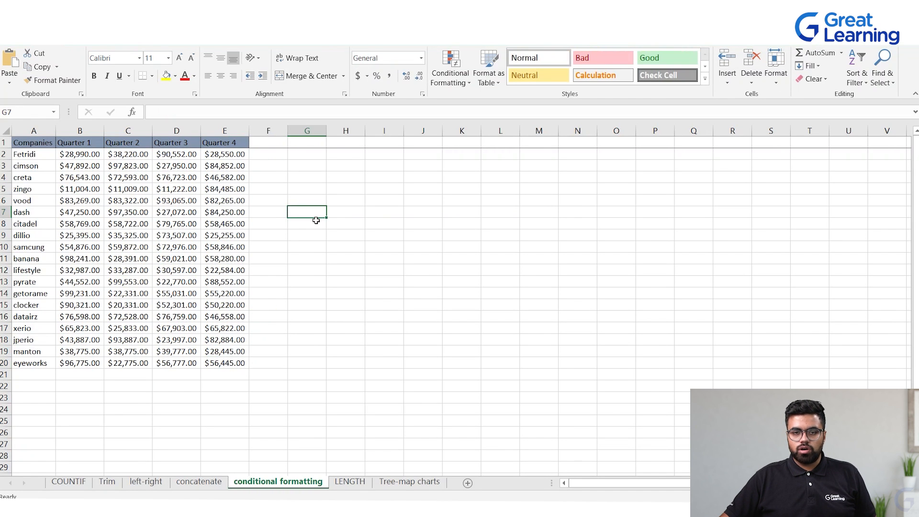
key(ctrl+v)
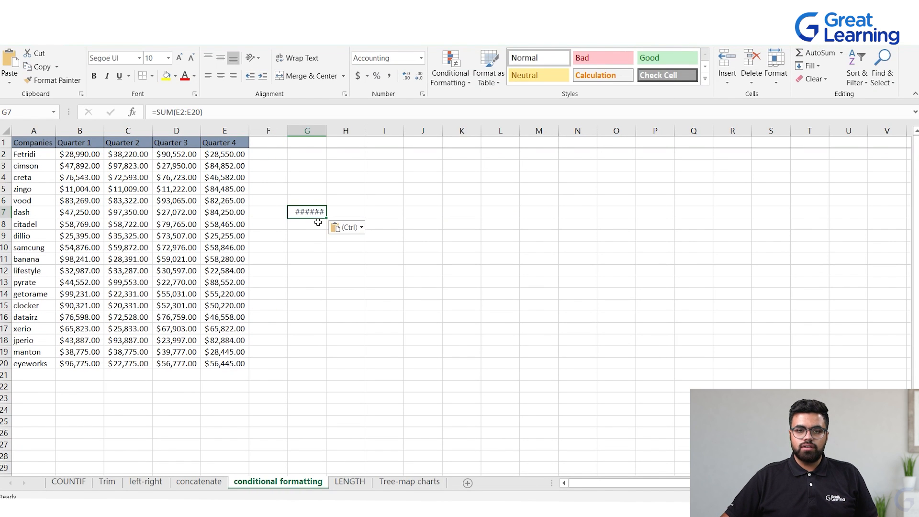
double_click(308, 212)
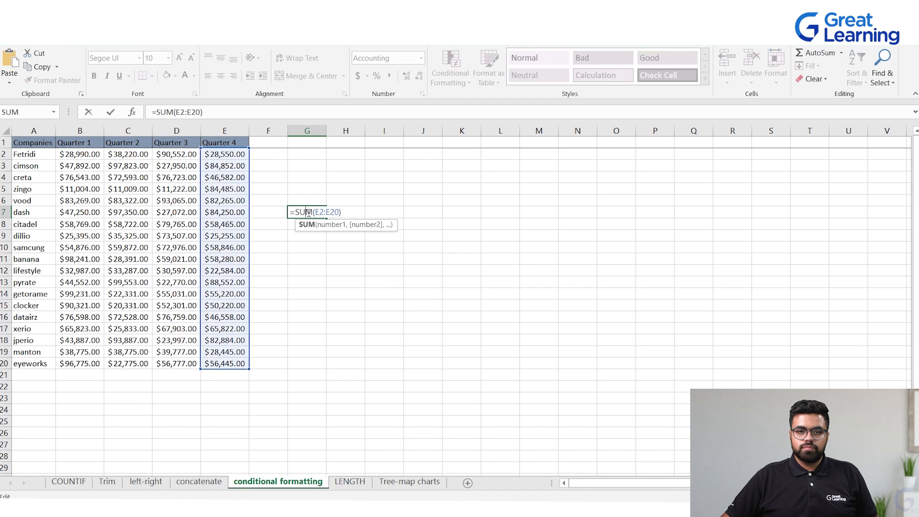
key(Return)
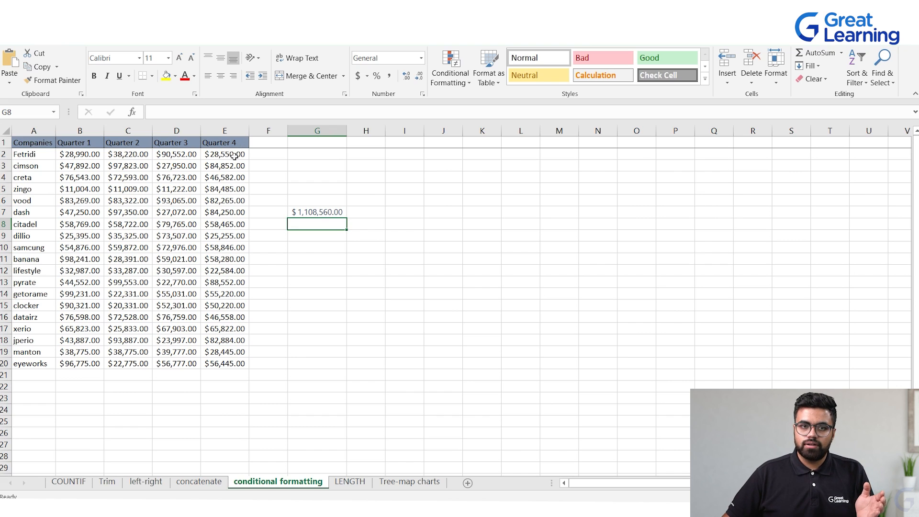
Enter =SUM(E2:E20) manually in cell E22 by selecting the Quarter 4 values as the range
drag(234, 155, 231, 364)
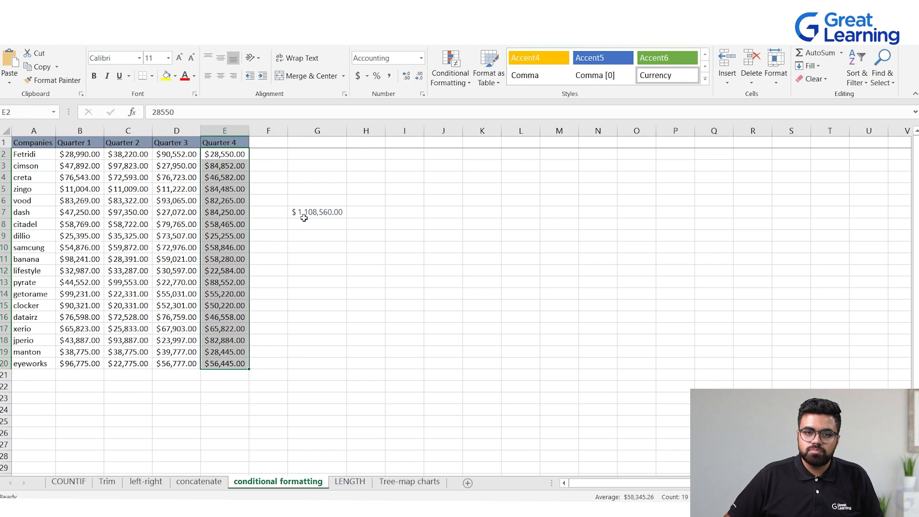
click(326, 353)
click(215, 387)
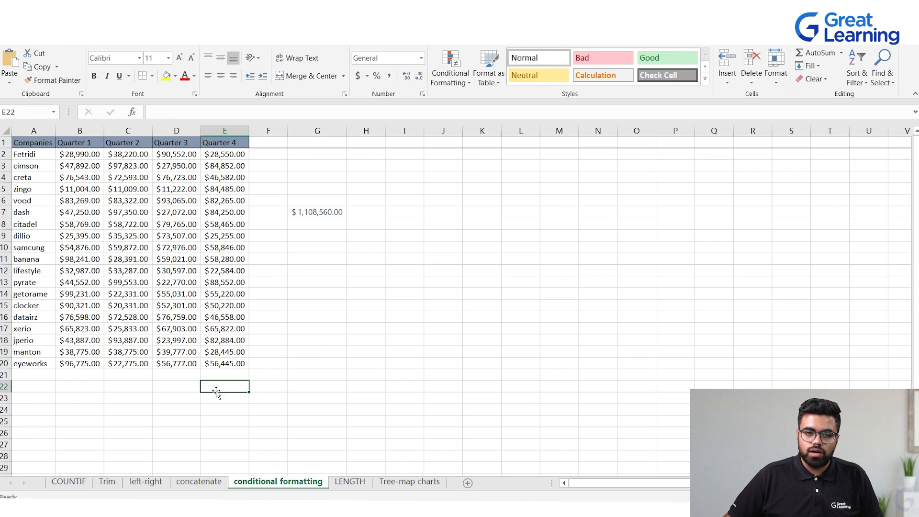
double_click(216, 388)
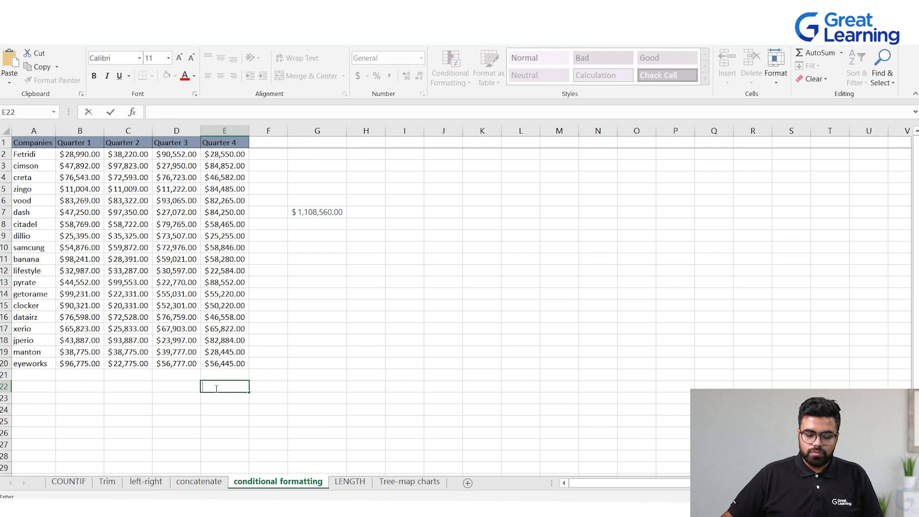
text(=SUM()
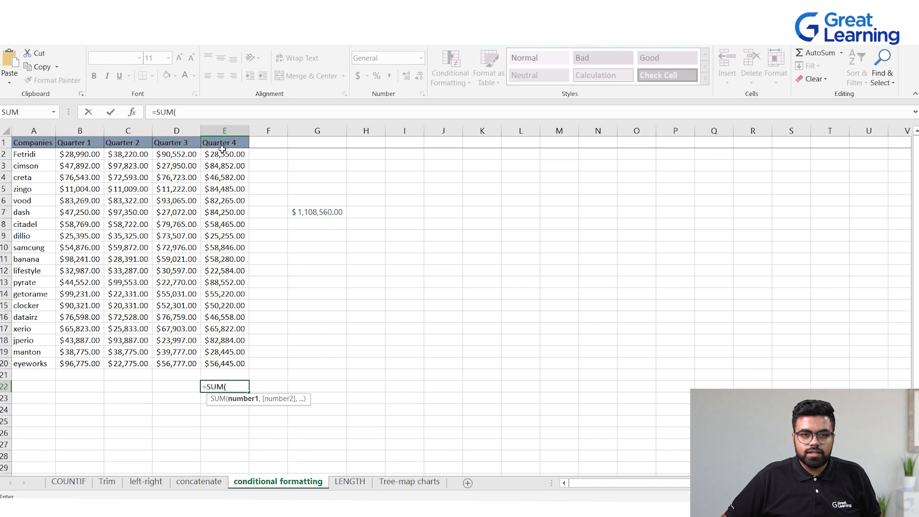
drag(222, 150, 241, 365)
text())
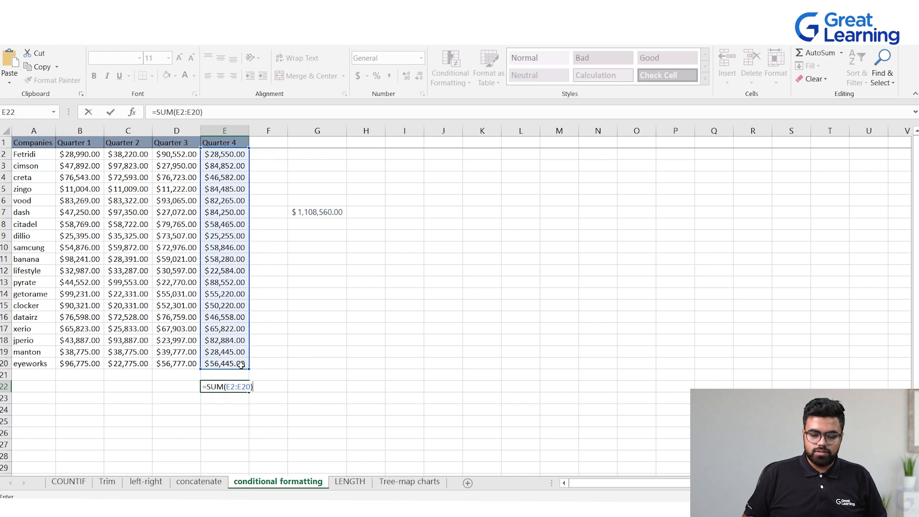
key(Return)
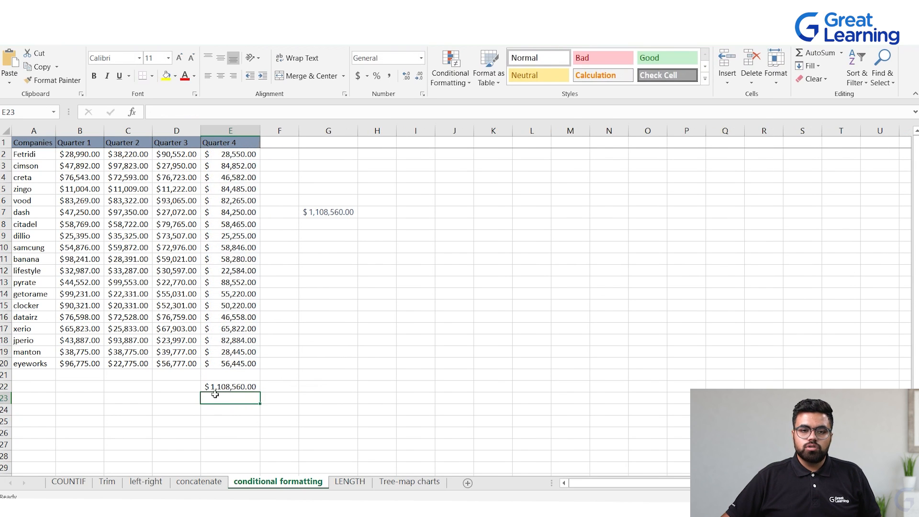
click(309, 213)
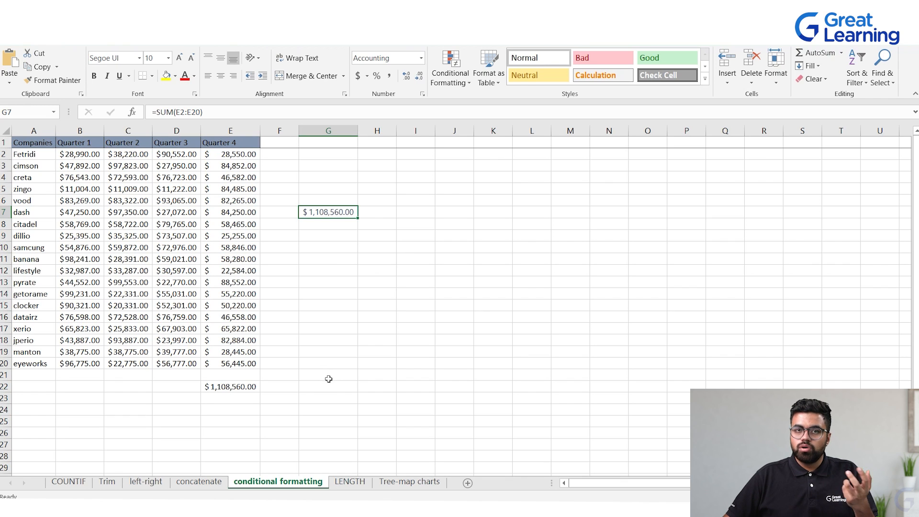
click(228, 158)
click(240, 364)
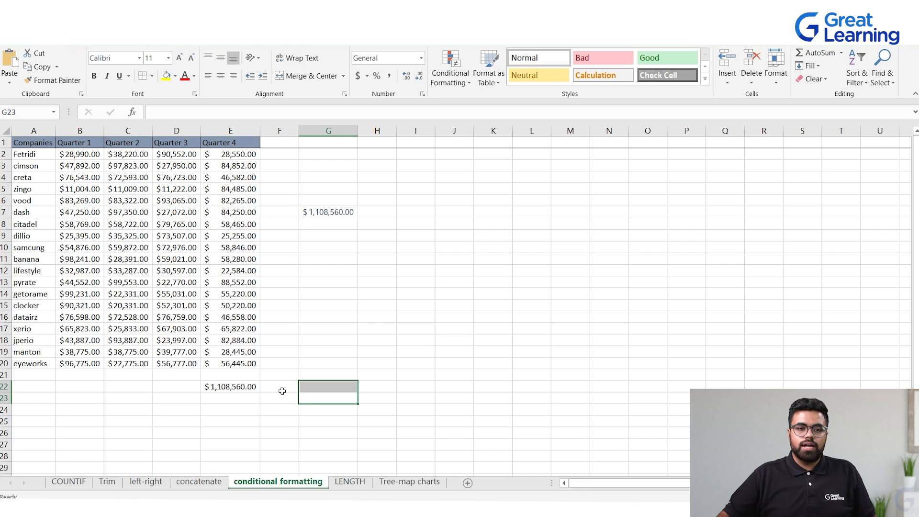
Switch to the AirBNB workbook and examine the log_price values in column K
key(alt+Tab)
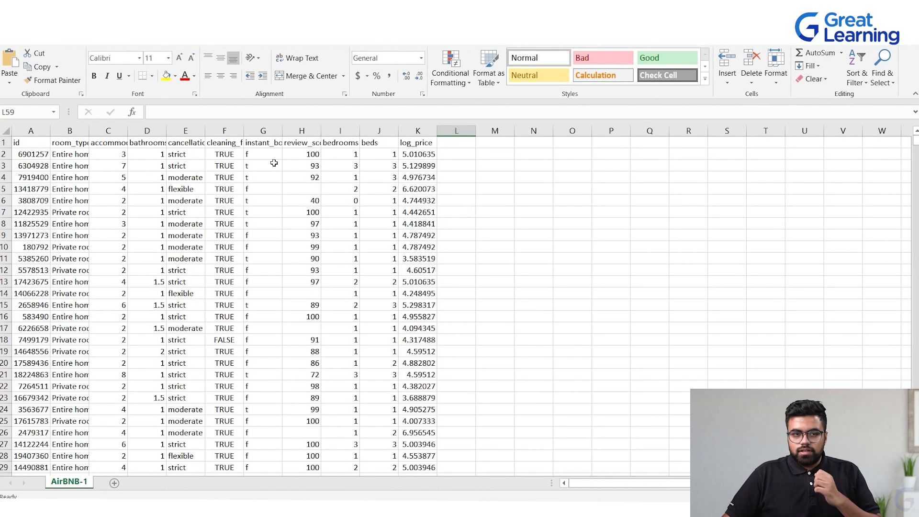
click(415, 143)
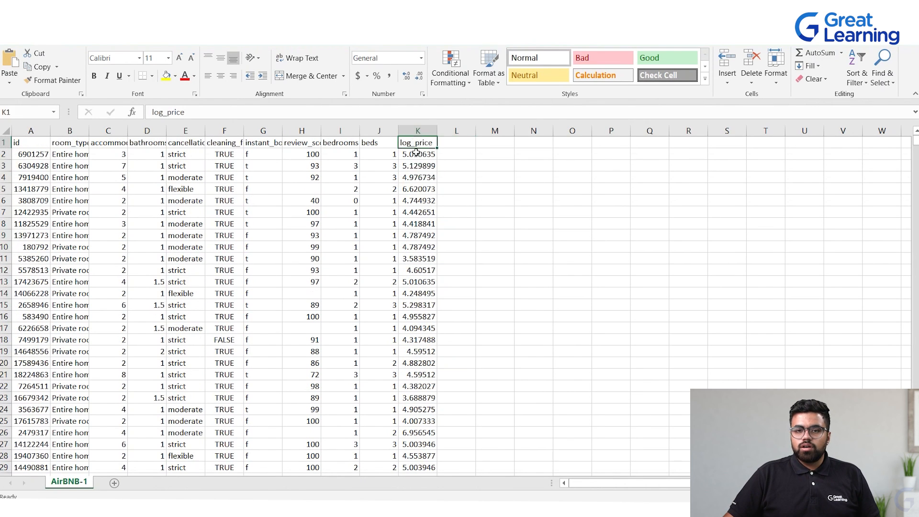
drag(417, 155, 416, 462)
scroll(415, 445, up, 2)
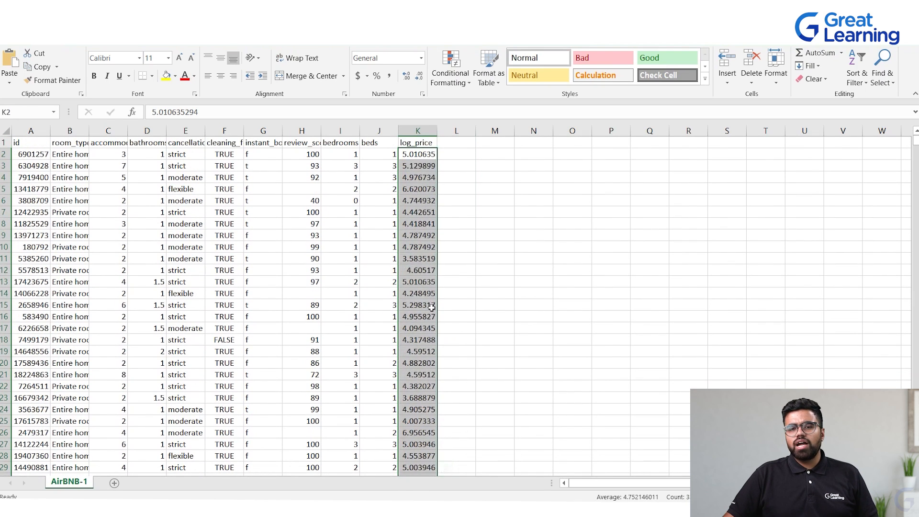
click(454, 293)
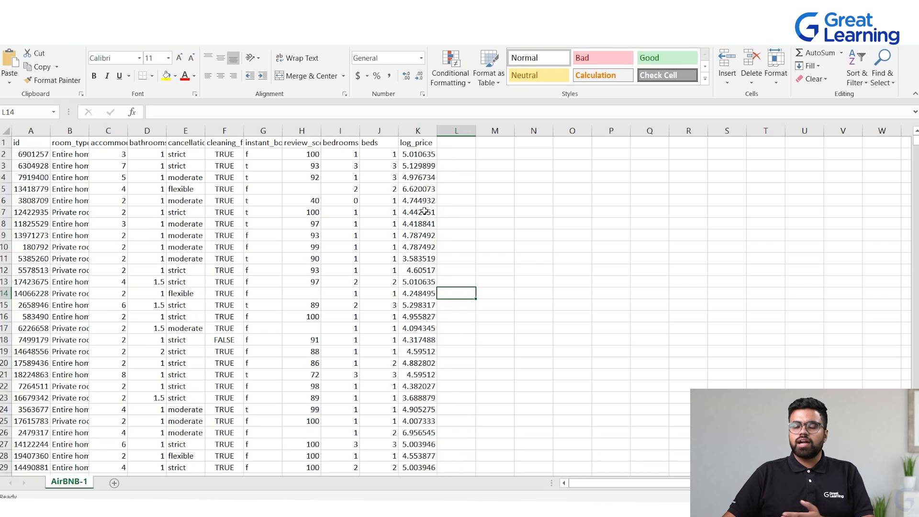
click(415, 160)
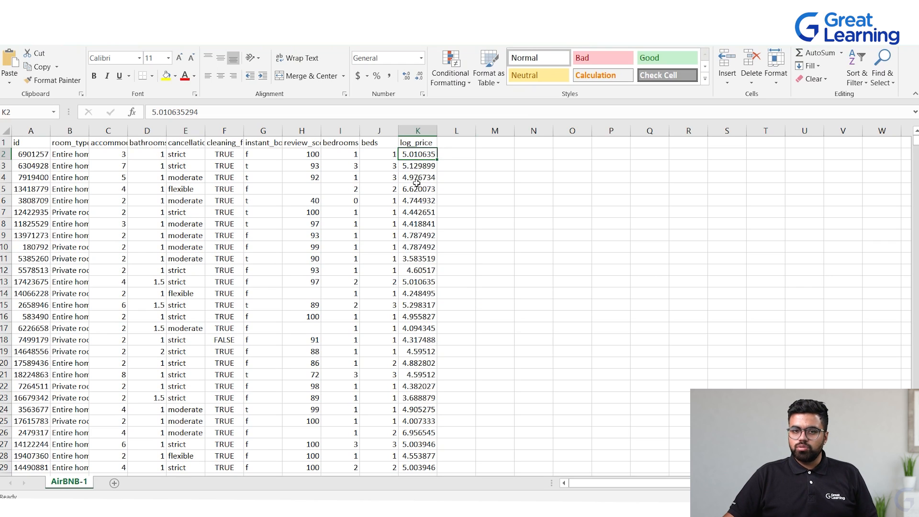
click(498, 164)
click(498, 166)
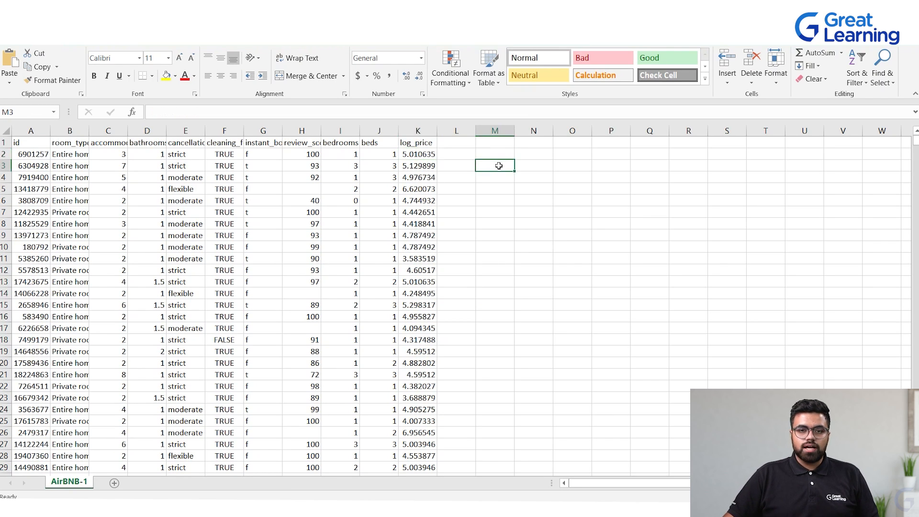
Send ChatGPT a prompt asking for a formula to round a number in a cell to the nearest whole number
key(alt+Tab)
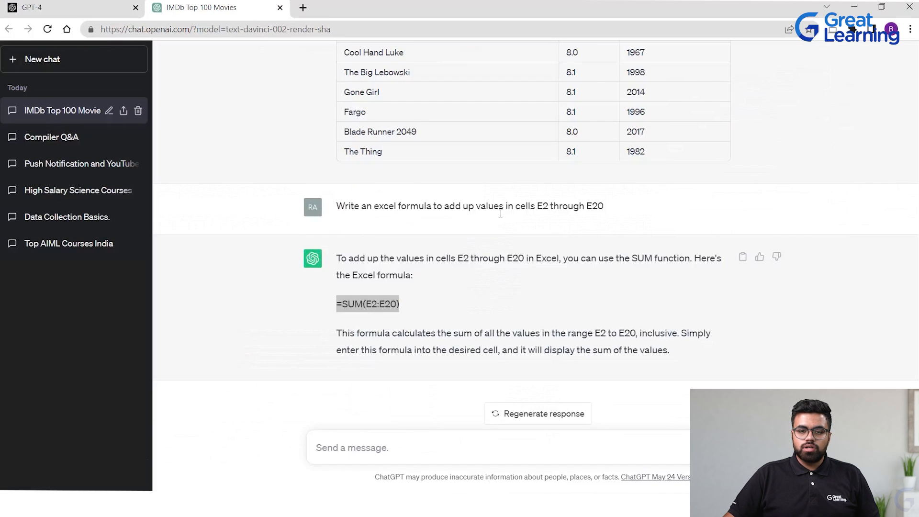
click(386, 443)
text(Write a formula to round a number in cell to the nearest whole number)
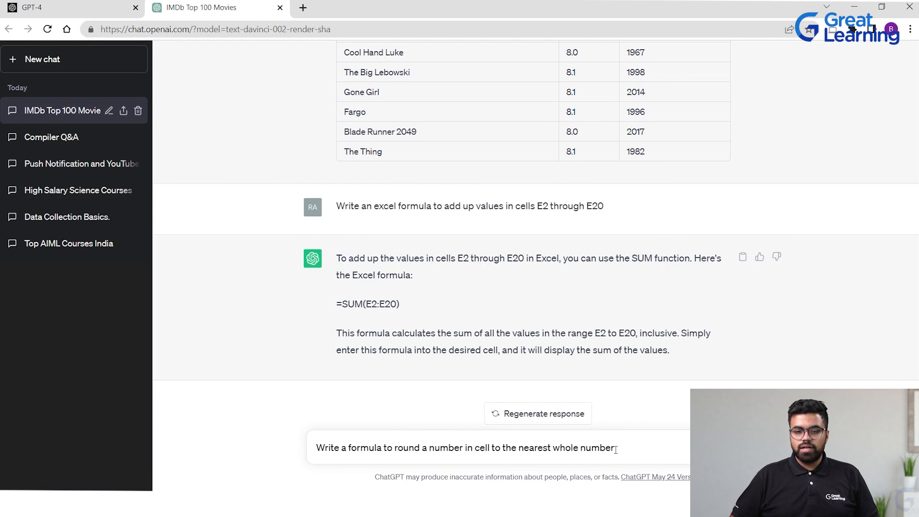
key(Return)
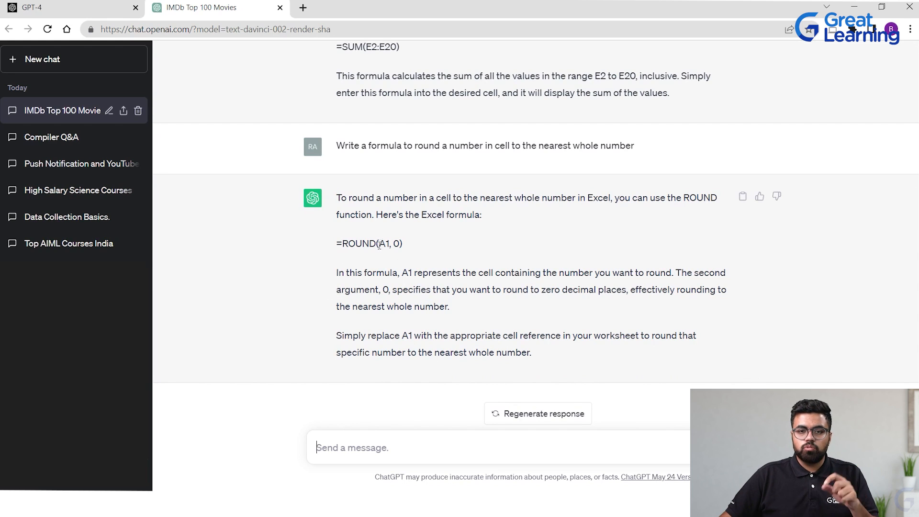
Copy the =ROUND(A1, 0) formula from ChatGPT's response
scroll(383, 280, down, 1)
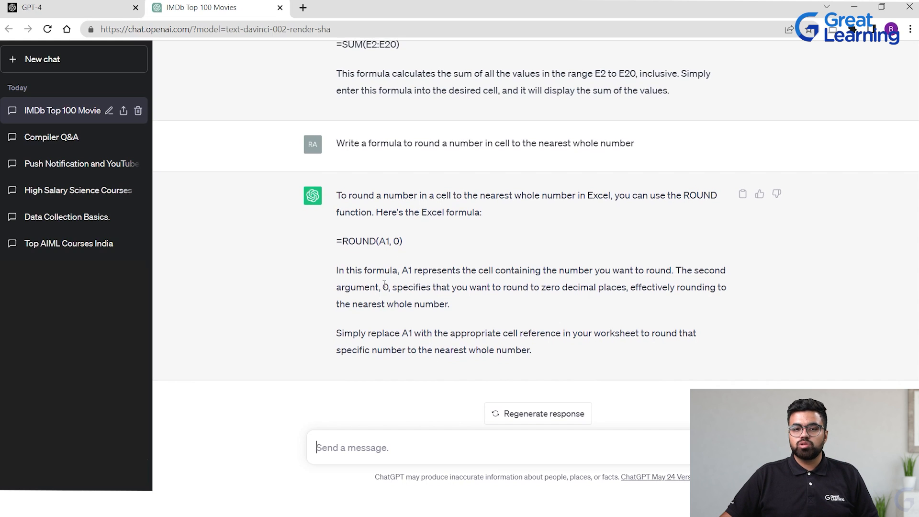
double_click(387, 241)
click(387, 243)
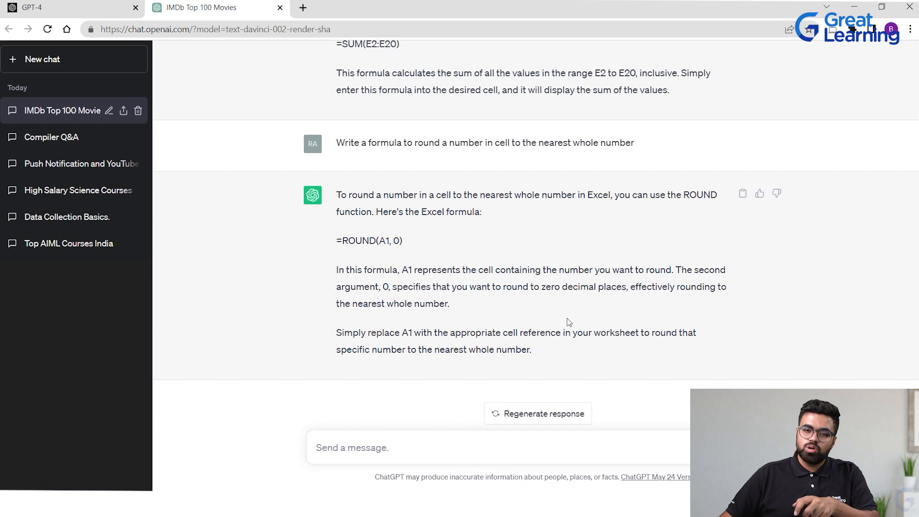
drag(316, 239, 410, 246)
click(321, 241)
drag(329, 244, 407, 251)
key(ctrl+c)
key(alt+Tab)
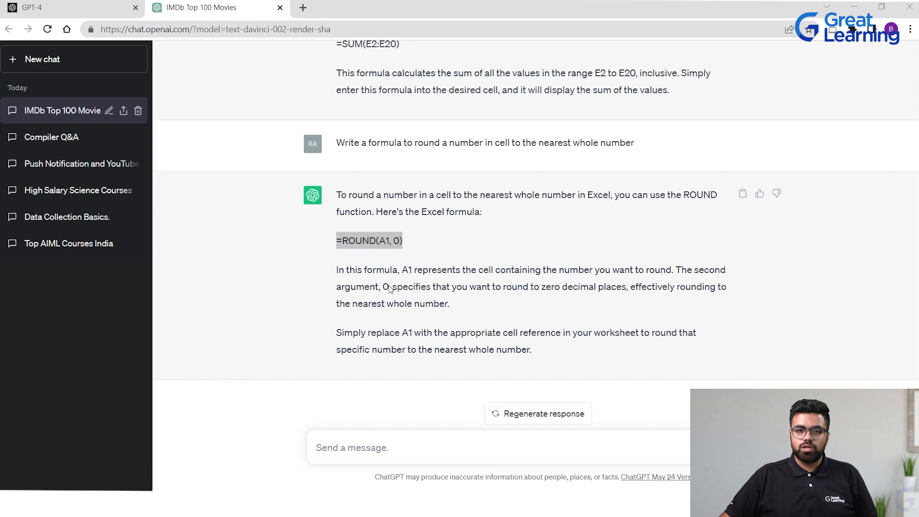
key(alt+Tab)
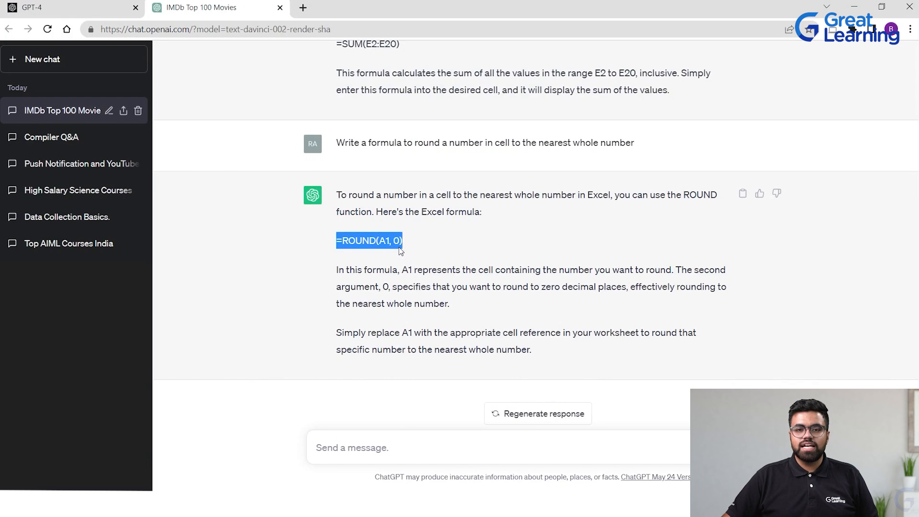
Paste the ROUND formula into cell M5 and replace A1 with K2, giving =ROUND(K2, 0)
key(alt+Tab)
click(485, 177)
click(498, 224)
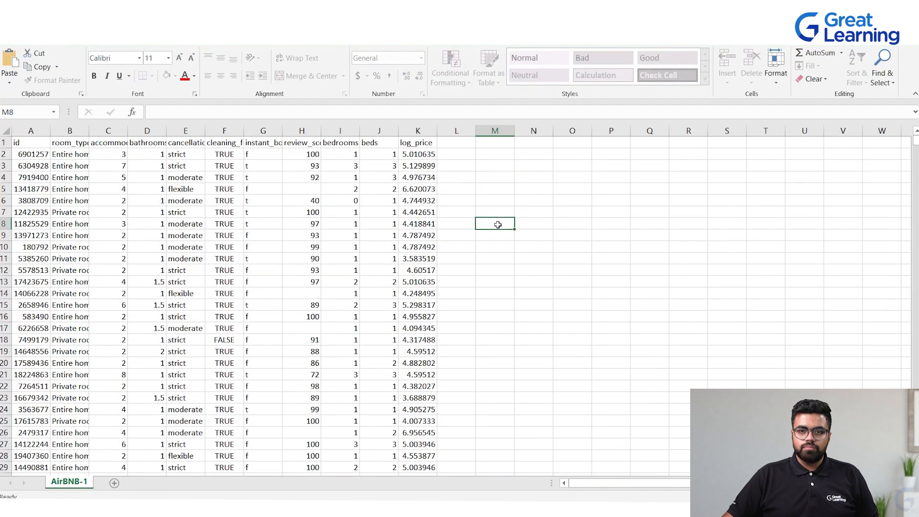
click(569, 235)
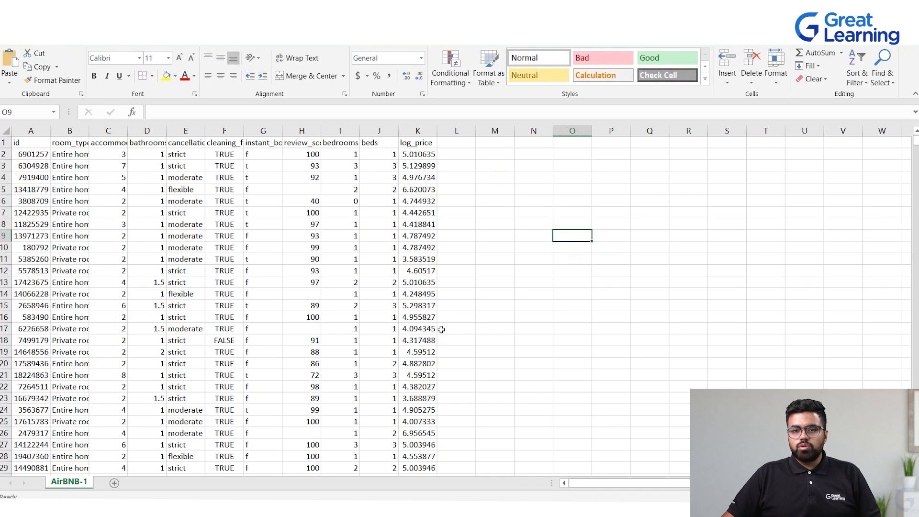
click(493, 192)
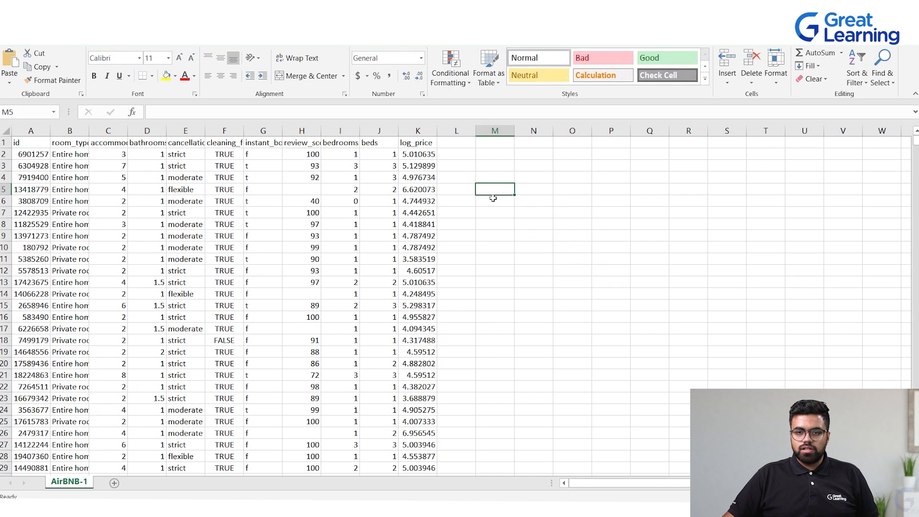
double_click(490, 191)
key(ctrl+v)
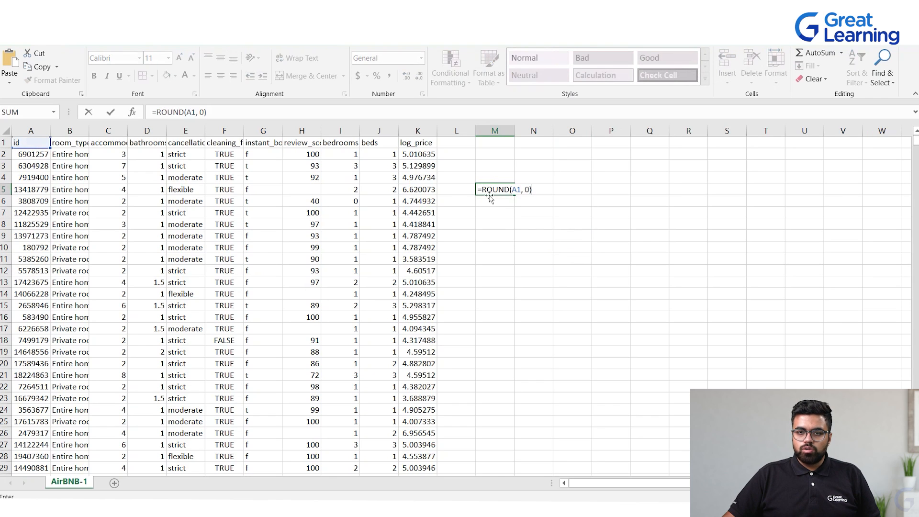
click(518, 190)
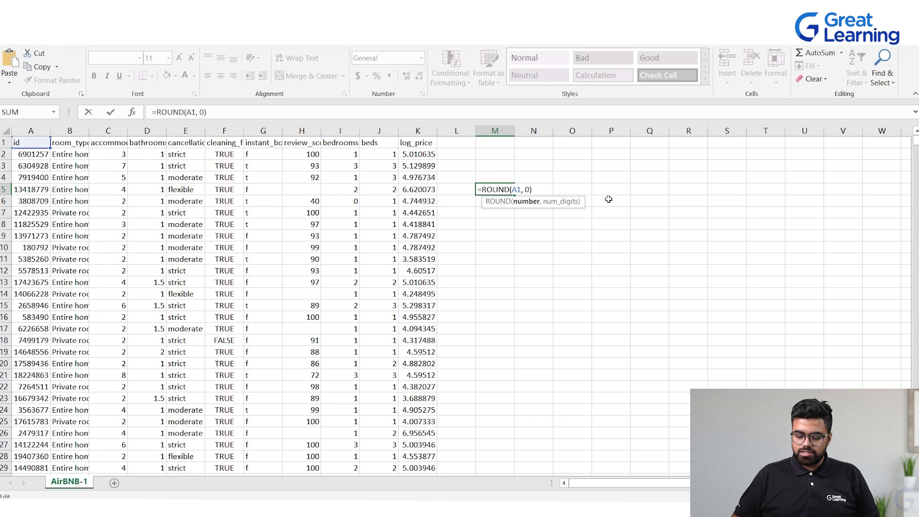
key(Delete)
key(BackSpace)
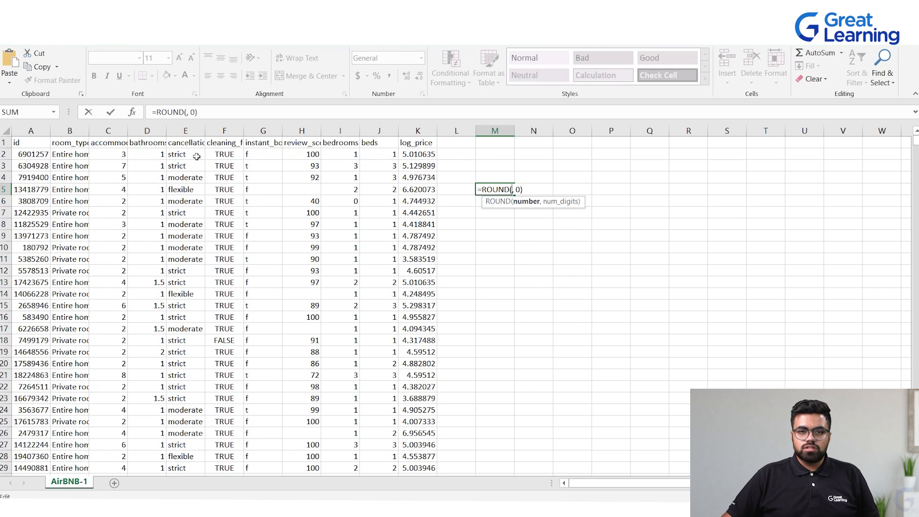
click(406, 154)
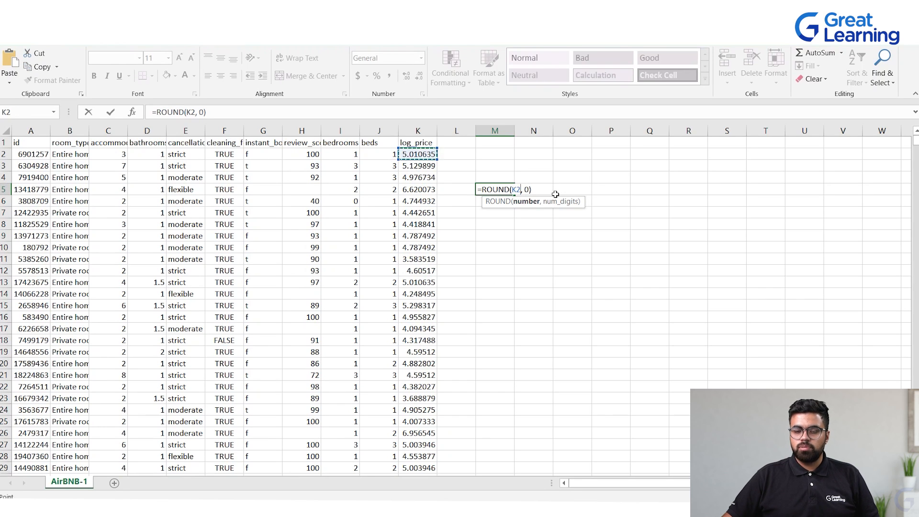
key(Return)
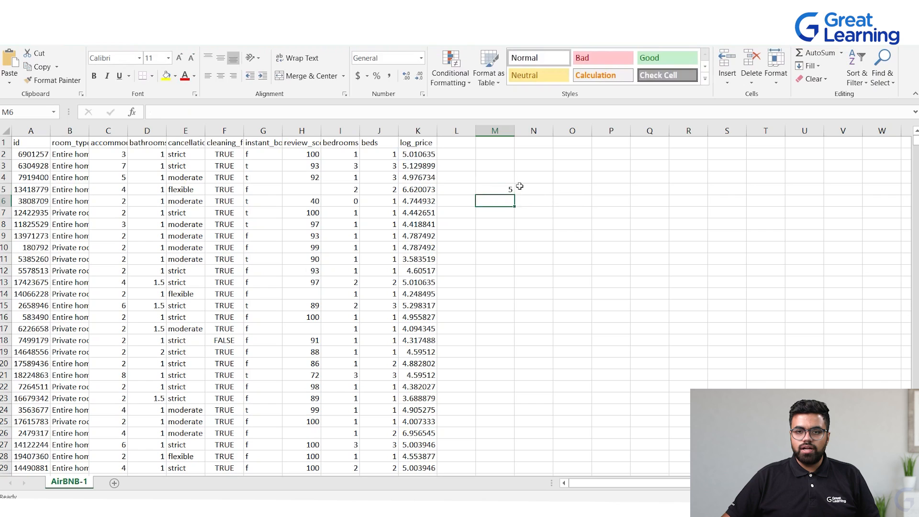
Move the ROUND formula from cell M5 to cell M2
click(497, 190)
key(ctrl+c)
click(495, 155)
key(Return)
click(522, 213)
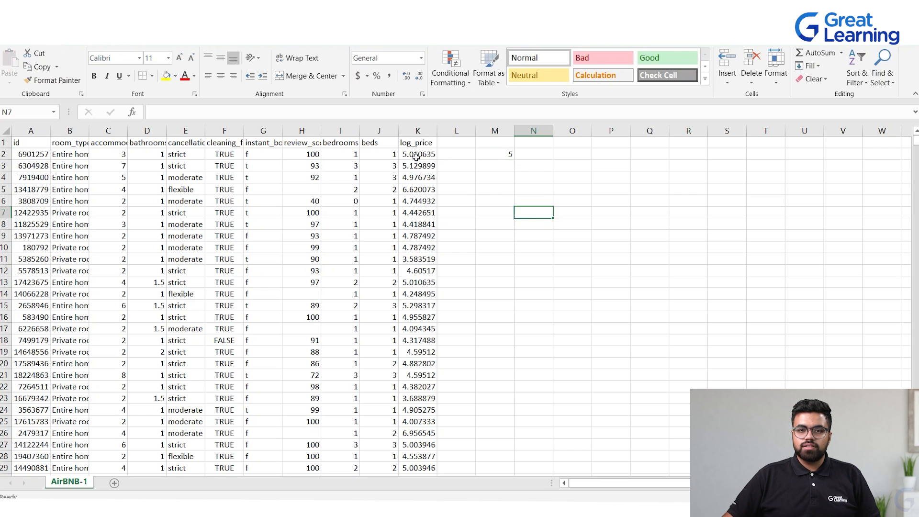
click(426, 177)
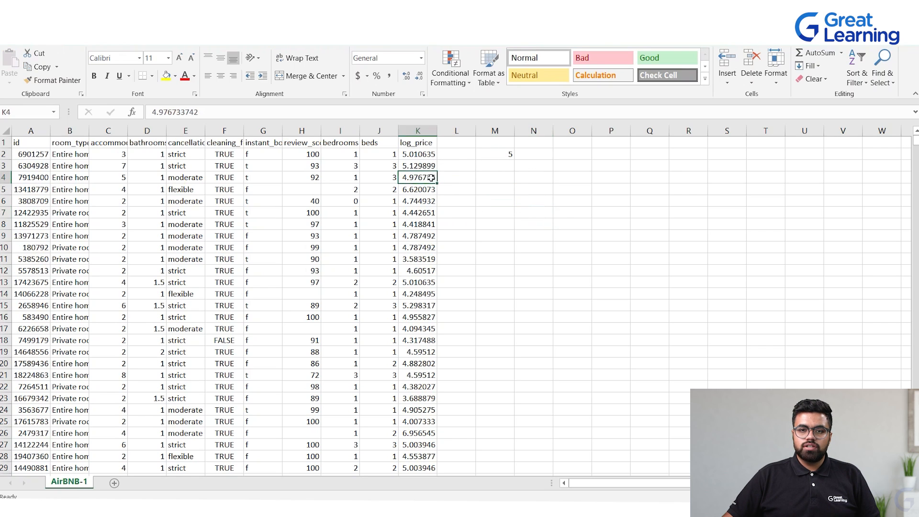
Fill the =ROUND(K2, 0) formula down column M alongside the log_price values
click(493, 155)
mouse_move(514, 160)
mouse_down()
mouse_move(513, 434)
mouse_move(513, 386)
mouse_move(507, 428)
mouse_up()
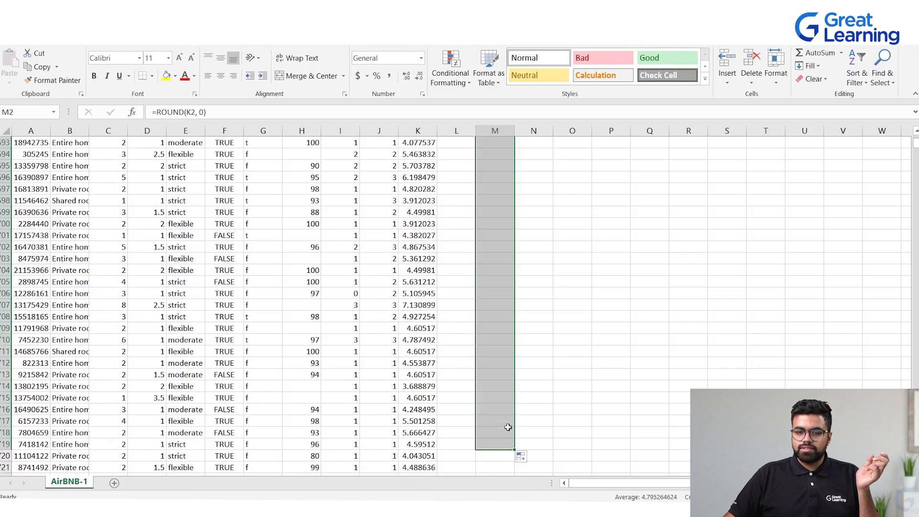
Scroll through column M to review the rounded values
scroll(544, 314, up, 7)
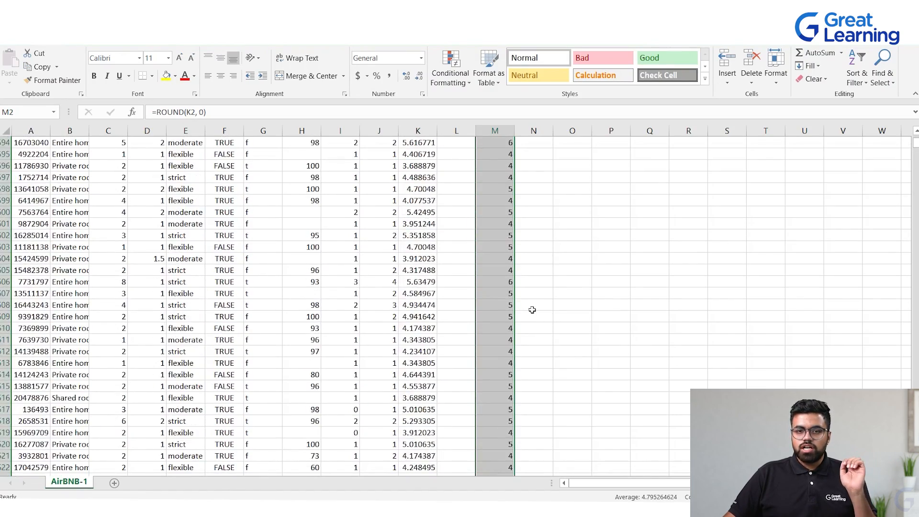
scroll(527, 305, up, 9)
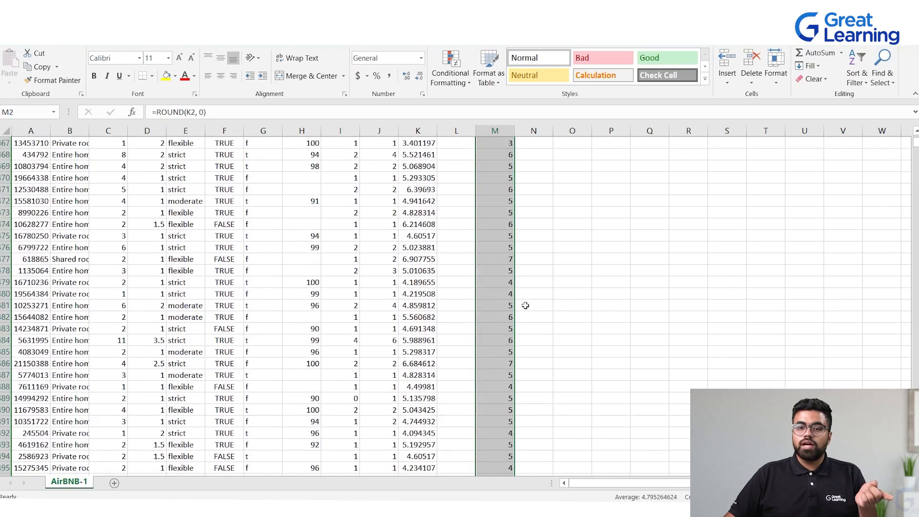
scroll(525, 302, down, 20)
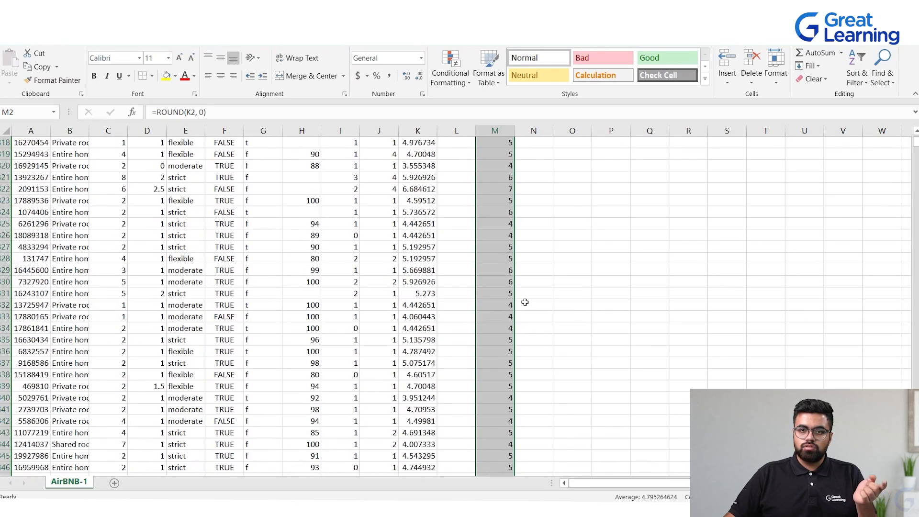
scroll(525, 302, up, 10)
click(576, 244)
scroll(554, 243, up, 20)
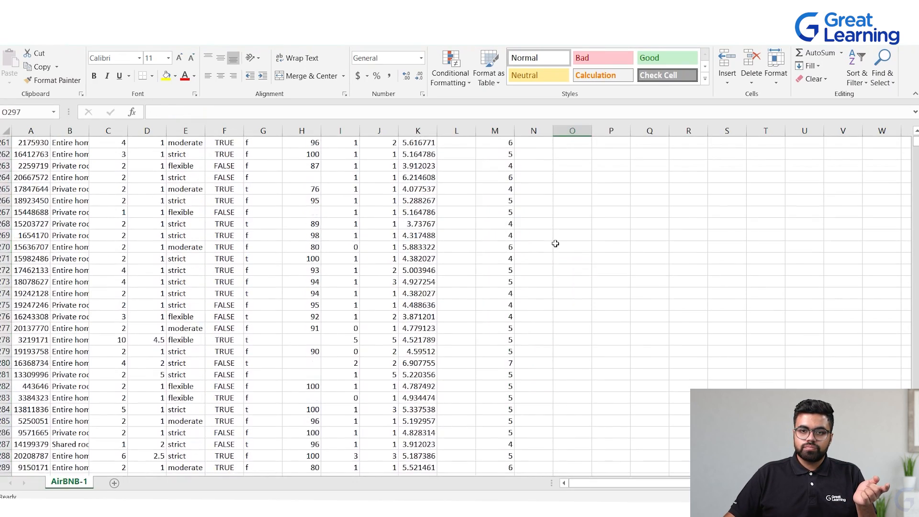
click(498, 177)
scroll(484, 205, up, 8)
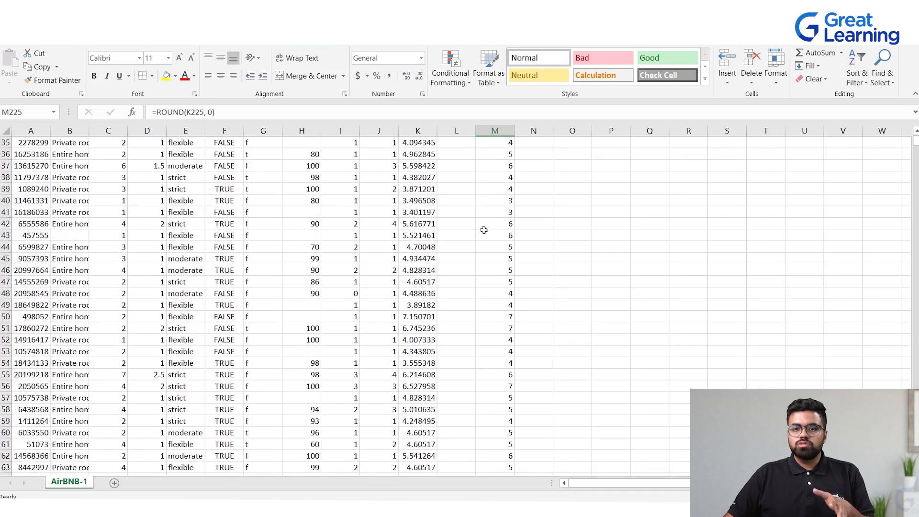
scroll(478, 250, up, 20)
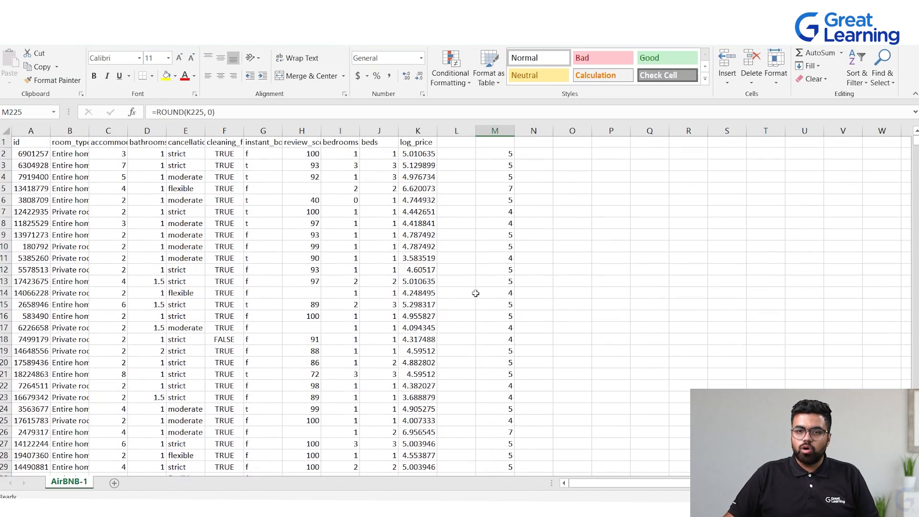
click(492, 143)
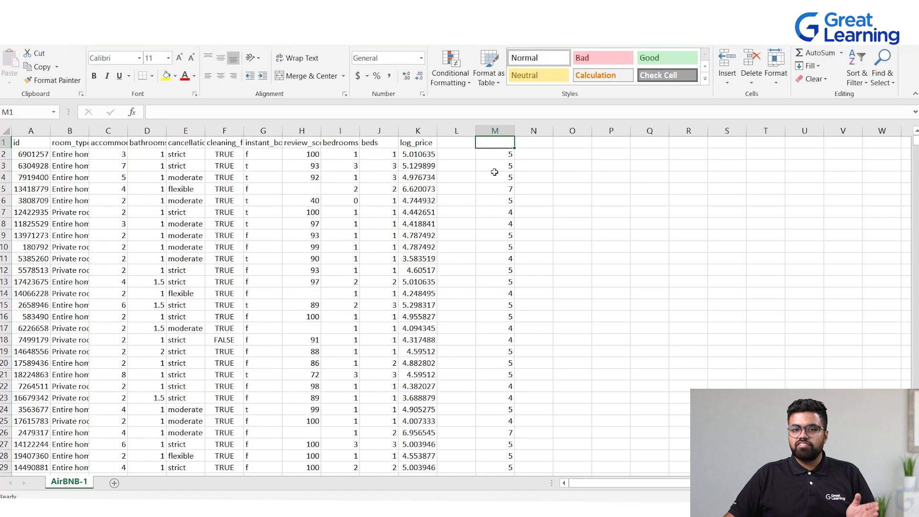
Select the Quarter 3 values in the sales sheet and write a ChatGPT prompt asking for the average of cells A2 to A10
click(569, 180)
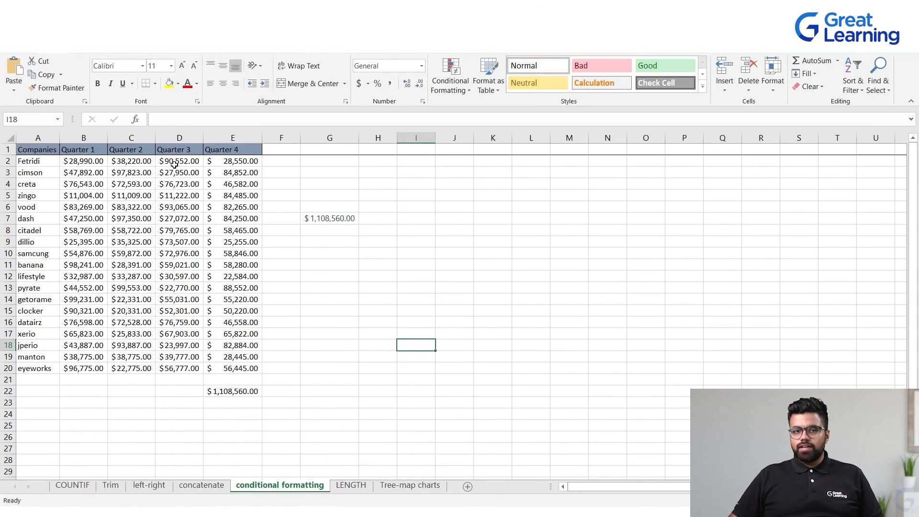
drag(179, 163, 197, 368)
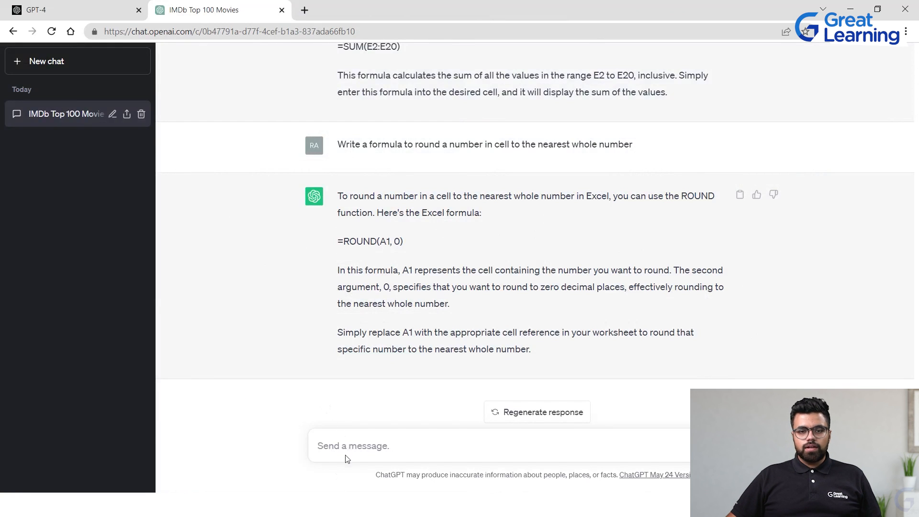
key(ctrl+v)
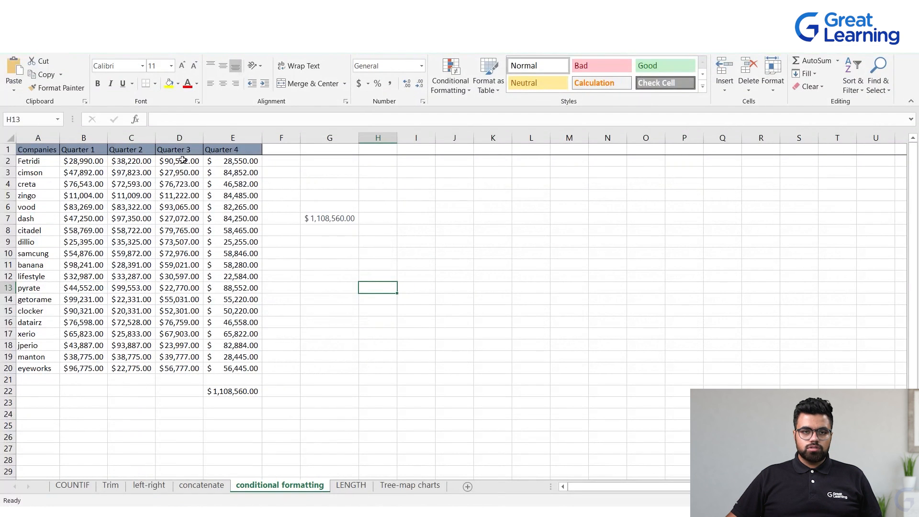
Edit the ChatGPT prompt to ask for the average of cells D2 to D20 and send it
click(182, 160)
click(183, 207)
click(170, 164)
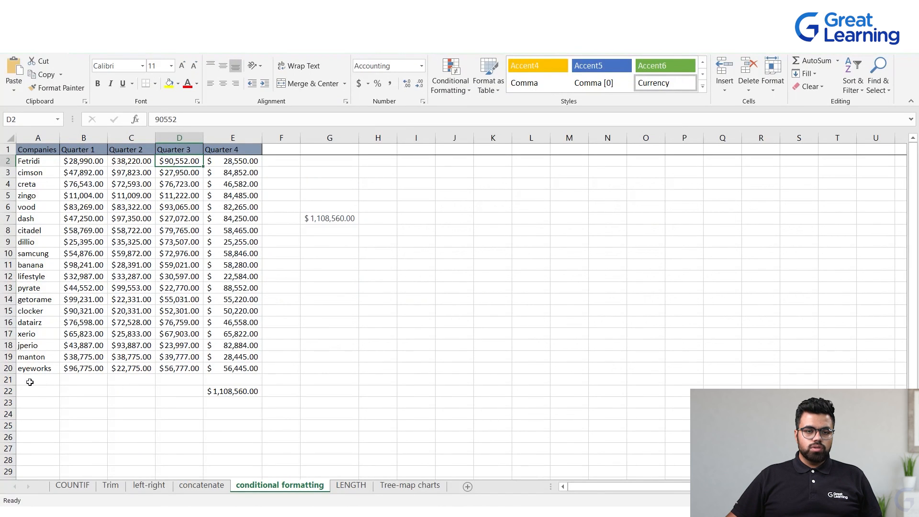
click(171, 369)
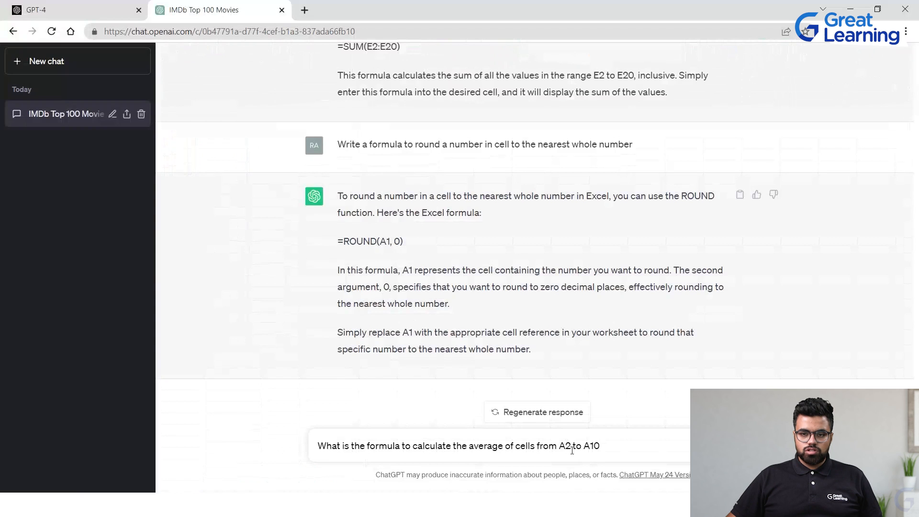
click(567, 439)
key(BackSpace)
text(D)
mouse_move(600, 448)
mouse_down()
mouse_move(574, 447)
mouse_move(585, 447)
mouse_up()
text(D20.)
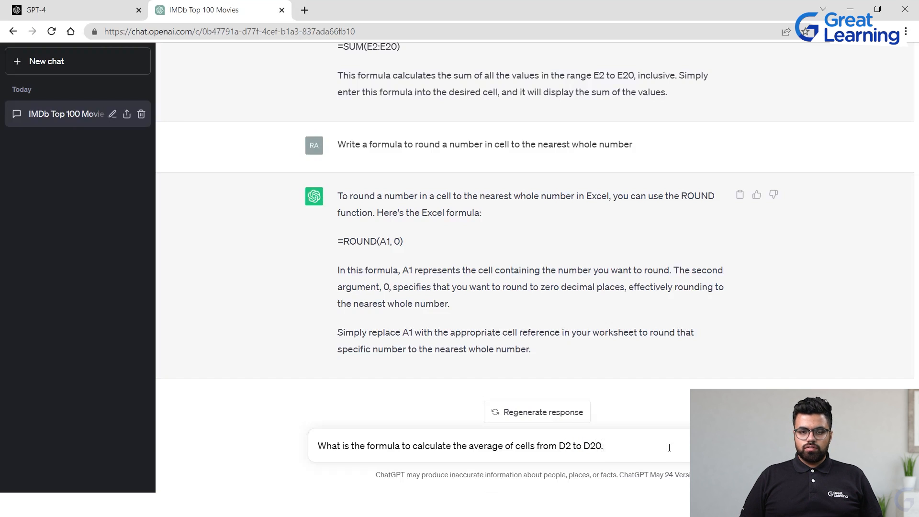
key(Return)
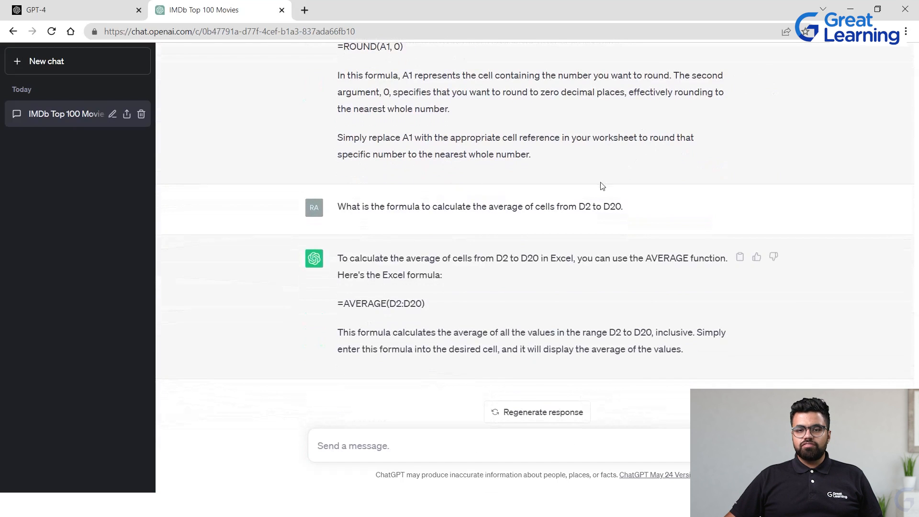
Copy the =AVERAGE(D2:D20) formula from ChatGPT and paste it into cell D21 of the sales sheet
drag(334, 312, 423, 298)
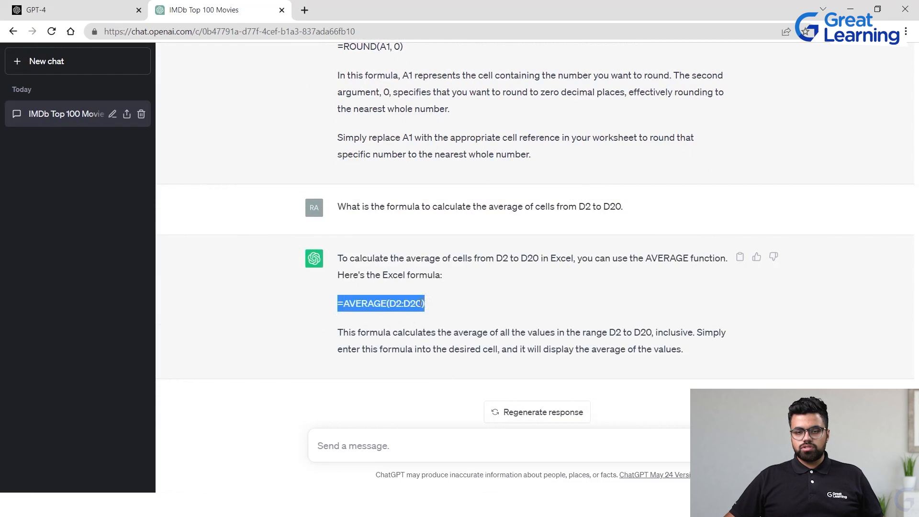
click(447, 315)
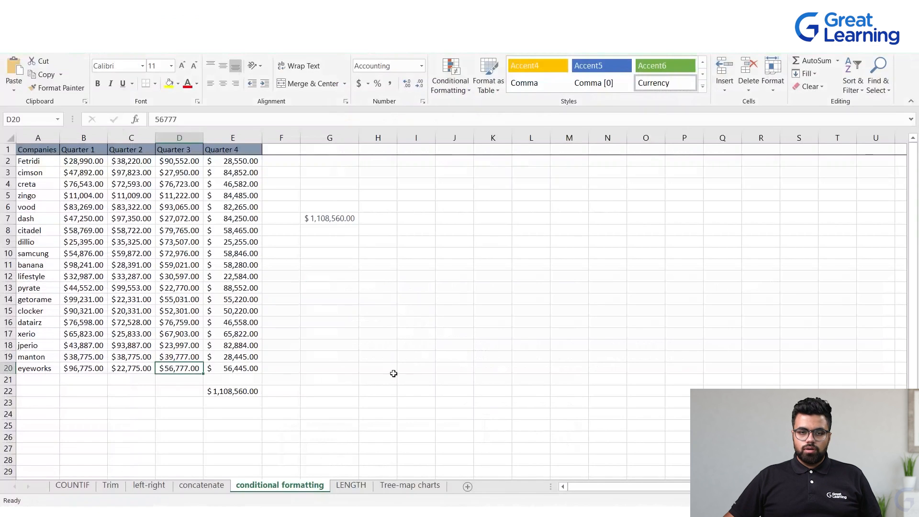
click(163, 381)
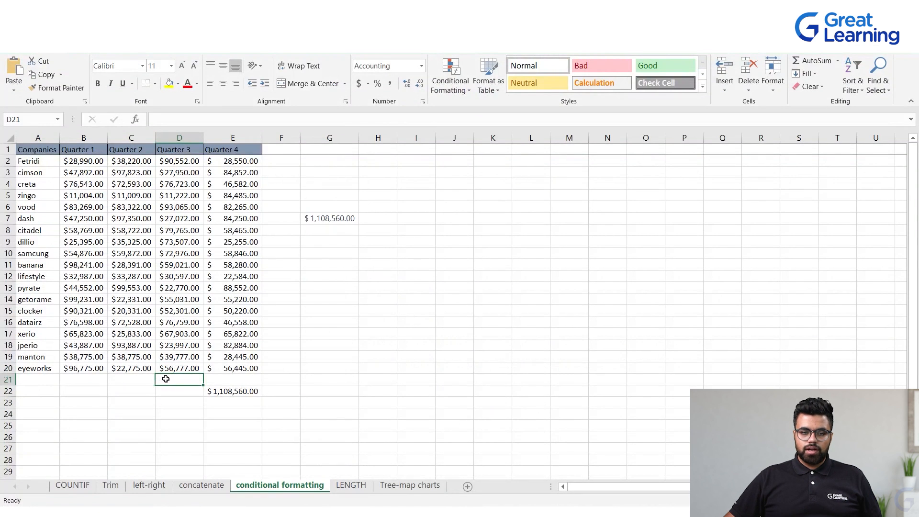
key(ctrl+v)
double_click(164, 381)
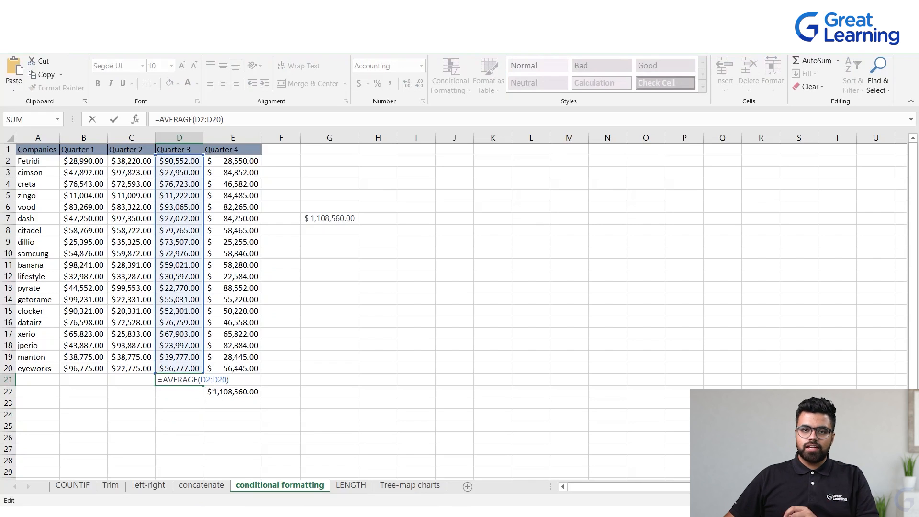
Remove the accidentally inserted cell references and confirm the =AVERAGE(D2:D20) formula in D21
click(162, 170)
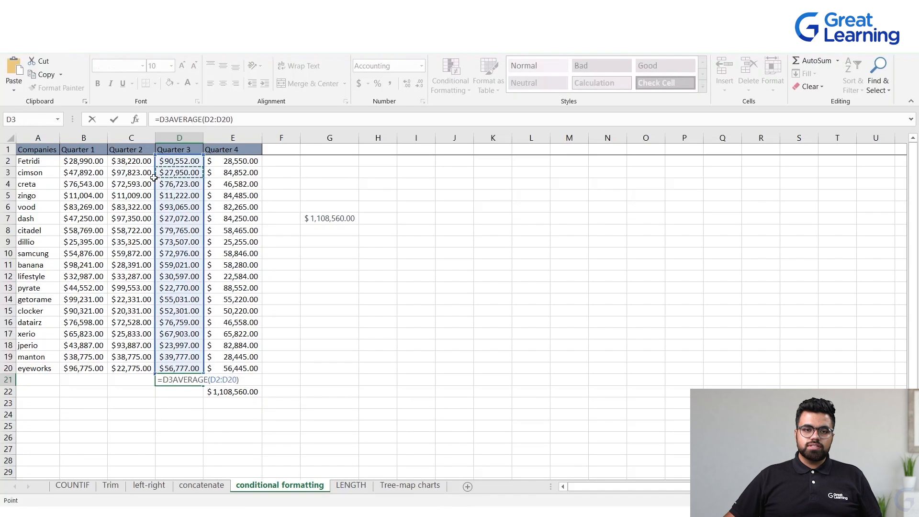
click(174, 266)
click(326, 290)
click(416, 311)
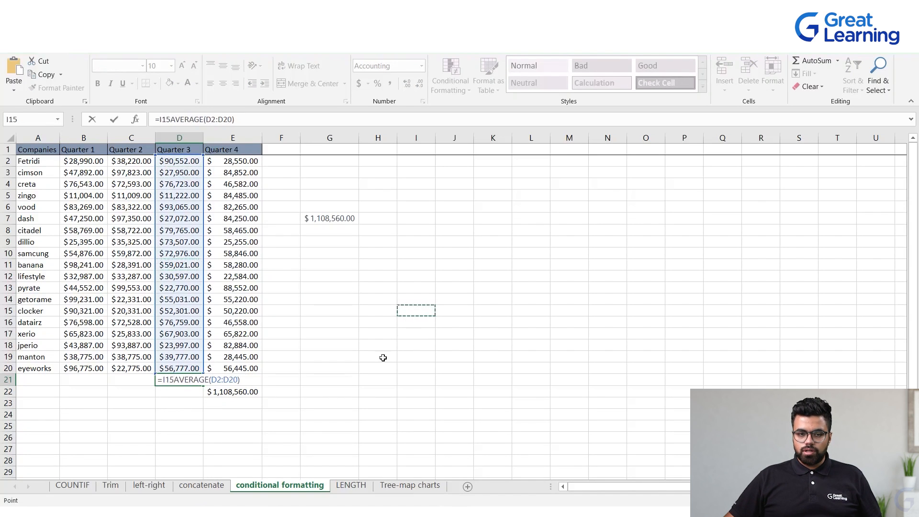
key(BackSpace)
key(BackSpace)
key(BackSpace)
click(364, 330)
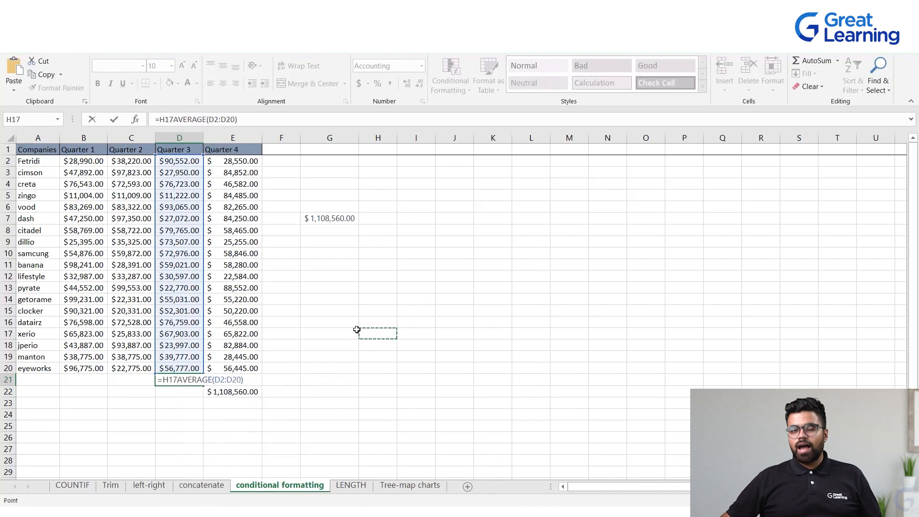
click(390, 344)
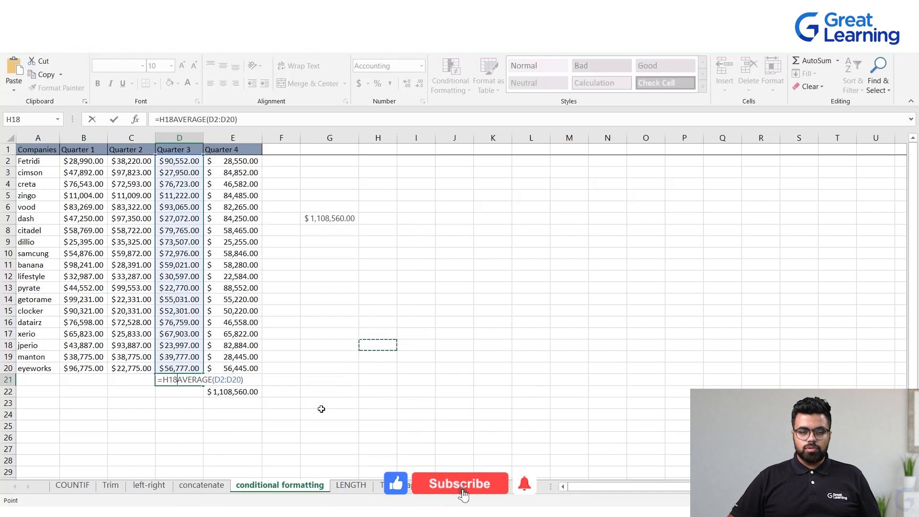
key(BackSpace)
key(BackSpace)
key(BackSpace)
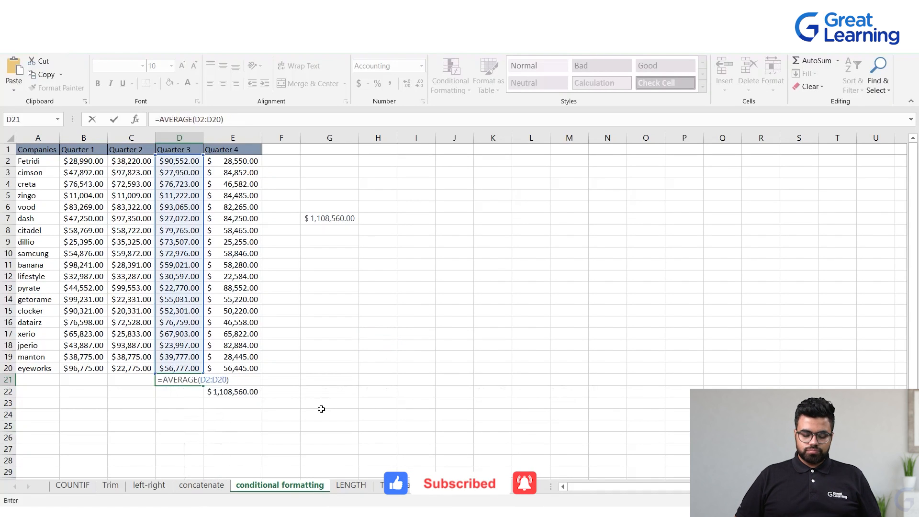
key(Return)
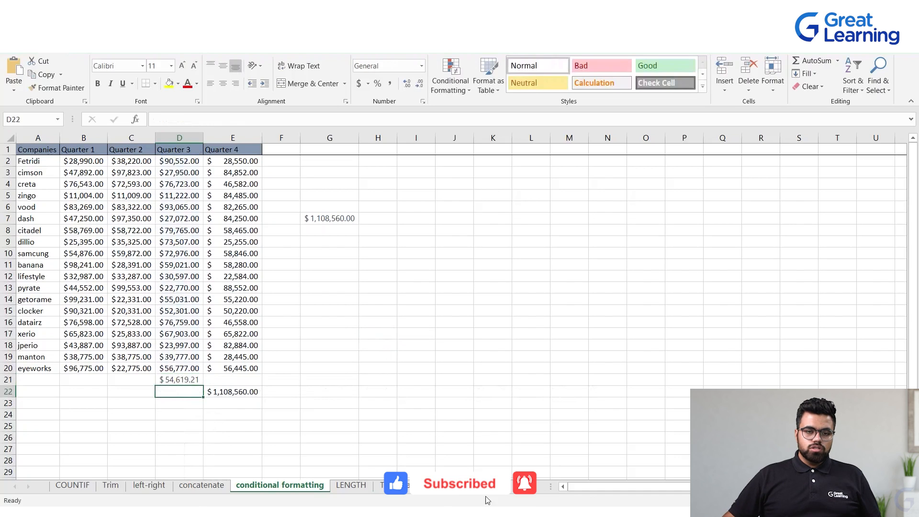
Inspect the D21 formula and select rows of quarterly values to compare their averages
click(182, 381)
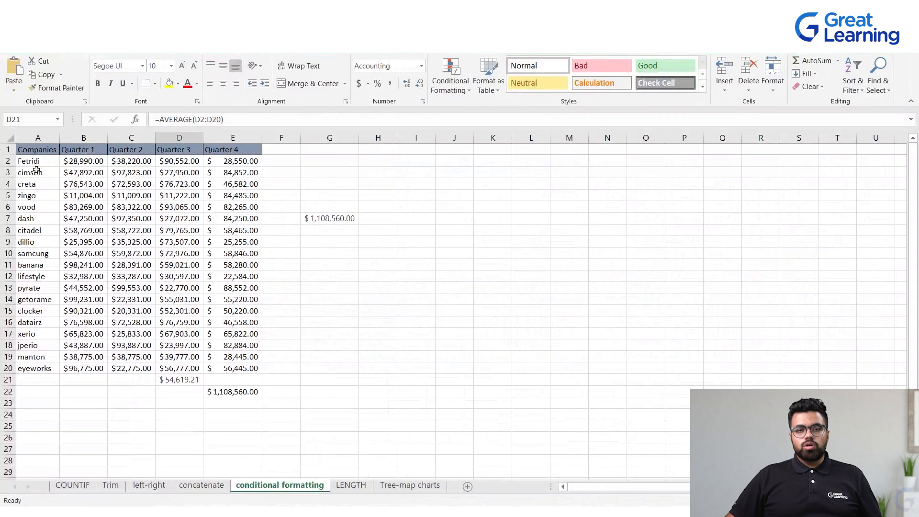
drag(65, 173, 227, 171)
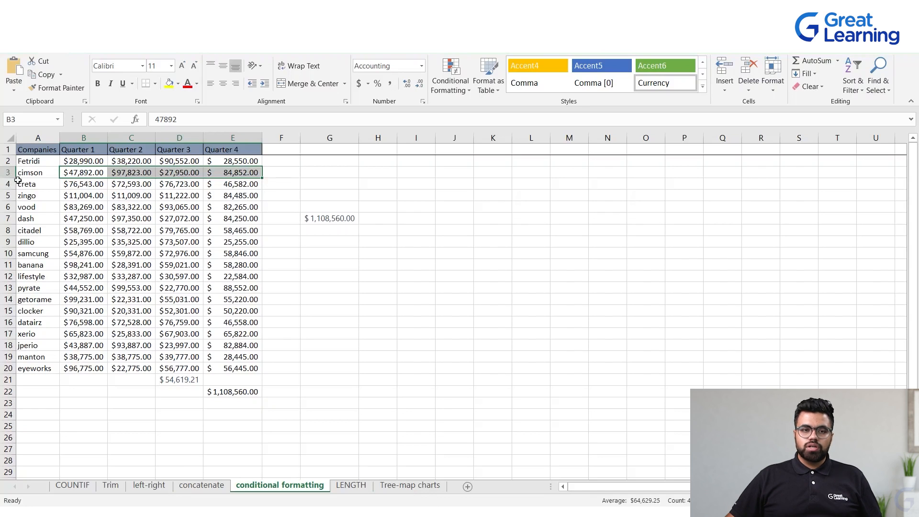
click(316, 173)
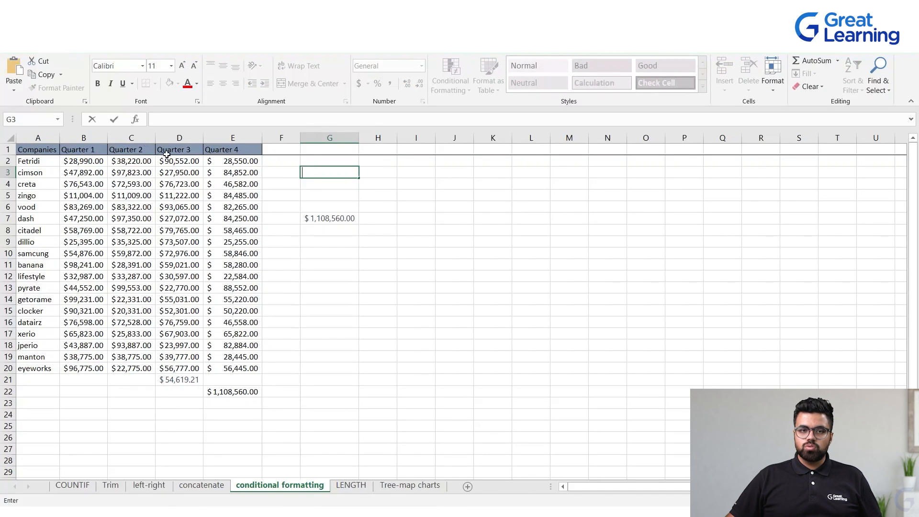
mouse_move(88, 165)
mouse_down()
mouse_move(128, 154)
mouse_move(225, 157)
mouse_up()
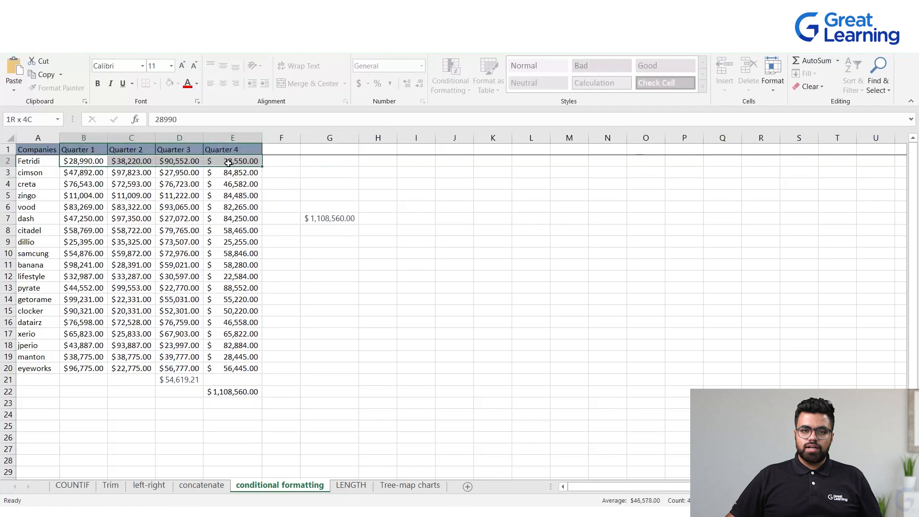
Open the COUNTIF sheet and examine the language column and the task of counting English, French and Italian movies
click(304, 172)
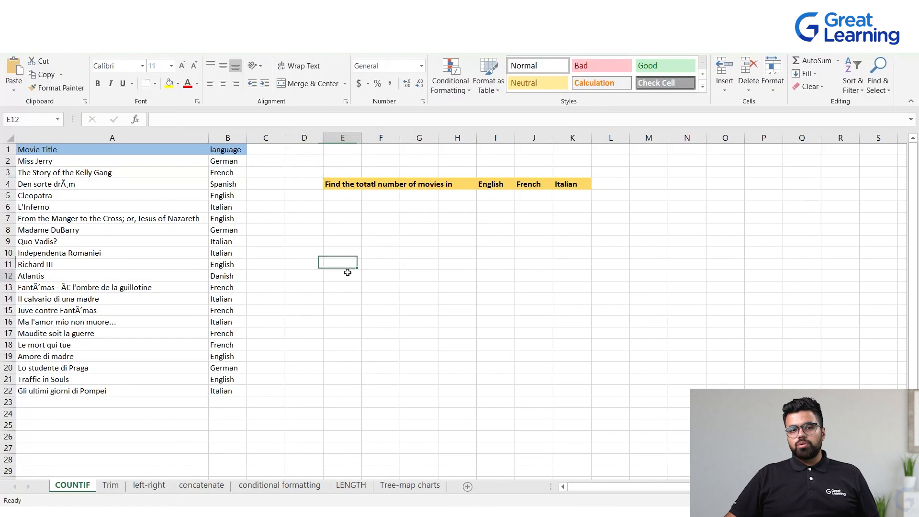
drag(231, 163, 220, 387)
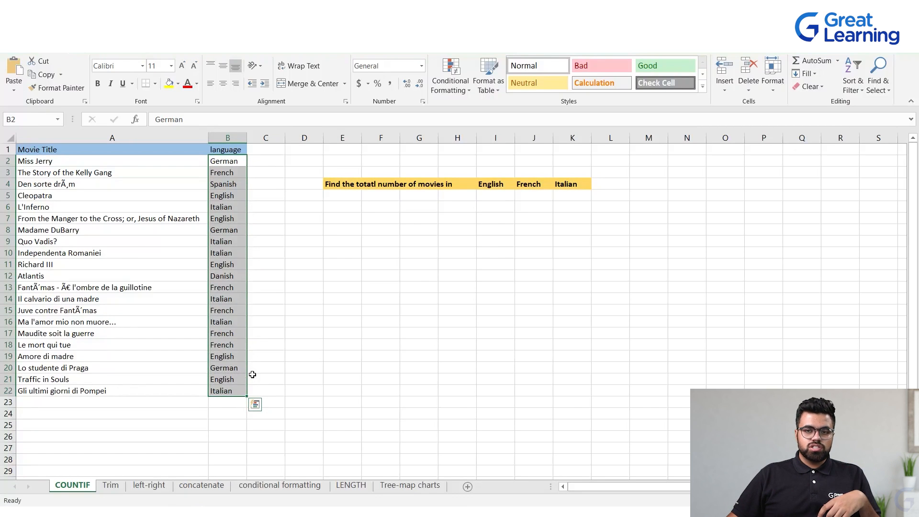
click(358, 309)
click(328, 183)
key(ctrl+c)
click(380, 252)
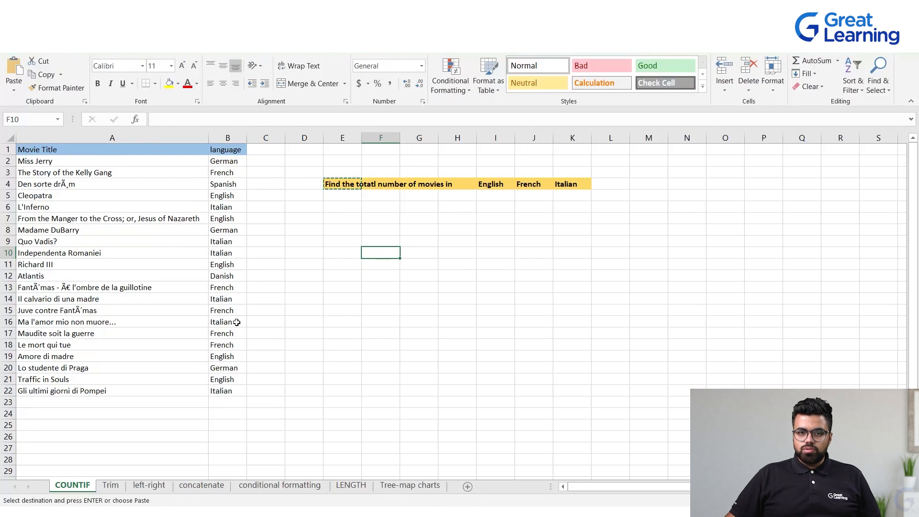
click(275, 206)
drag(225, 160, 217, 391)
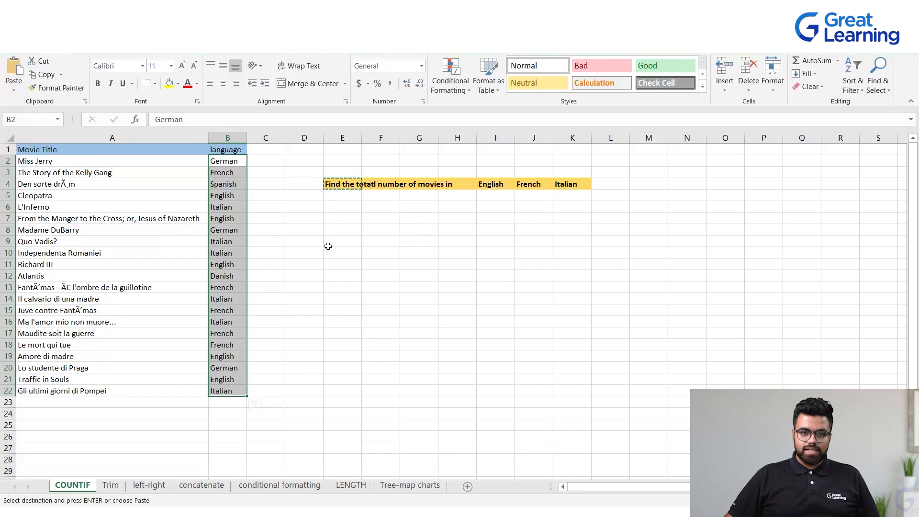
click(313, 245)
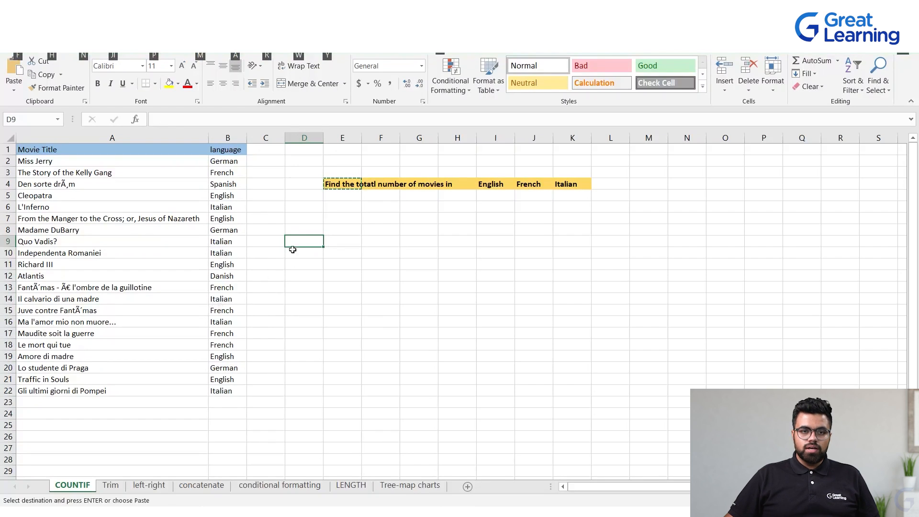
Ask ChatGPT "How to calculate the total number of times a word has been repeated in a column. write a syntax for the same in excel"
drag(354, 274, 356, 283)
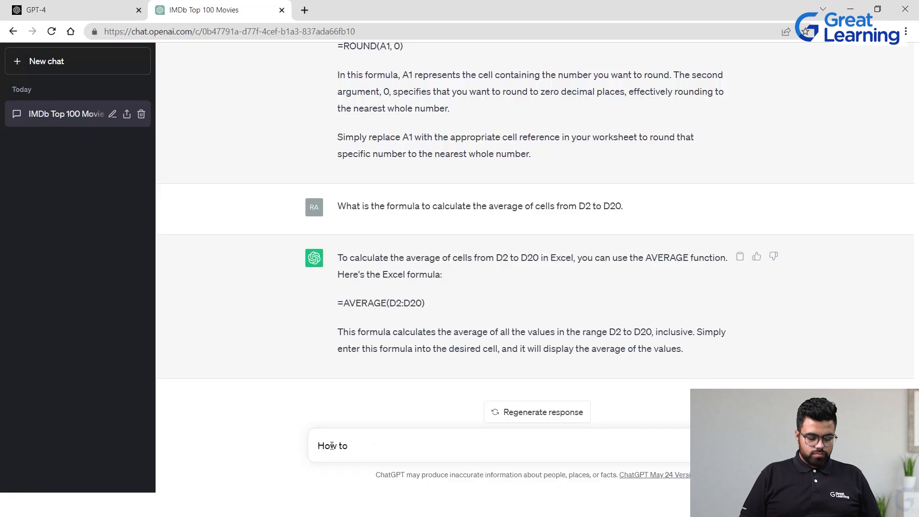
text(cal)
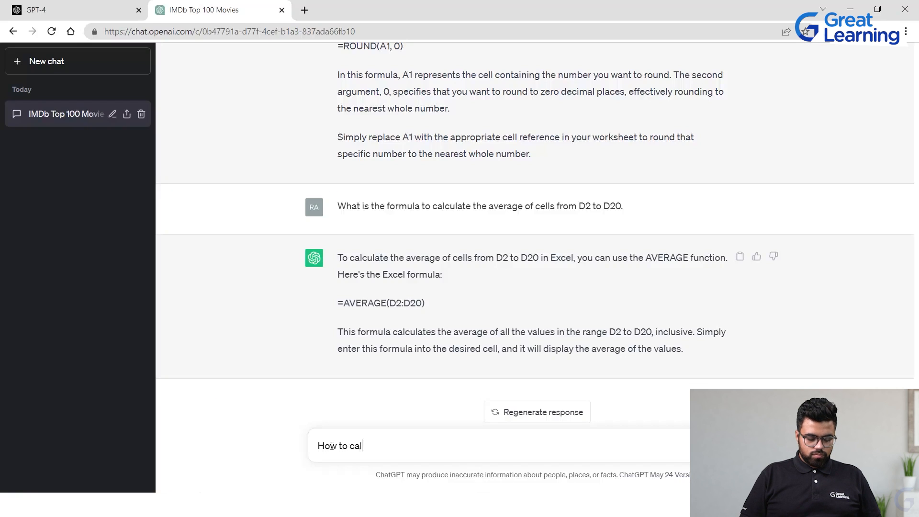
text(culate the total )
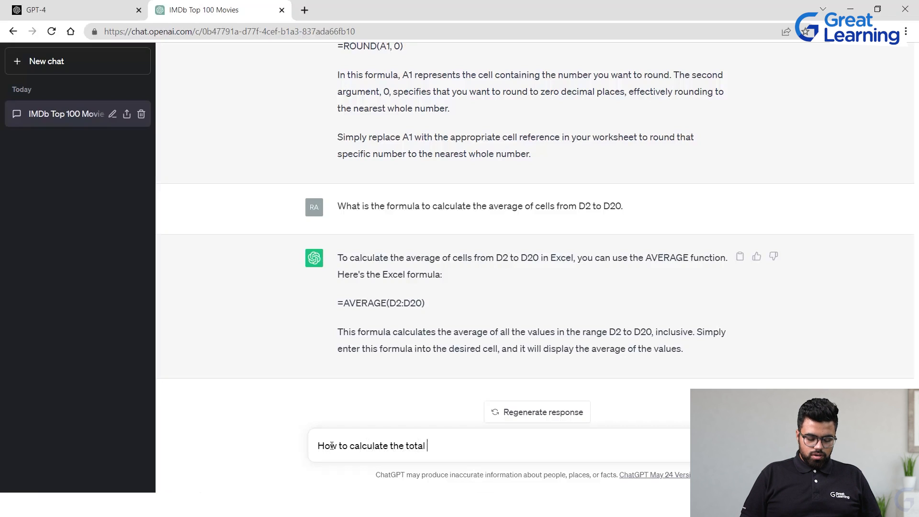
text(number of )
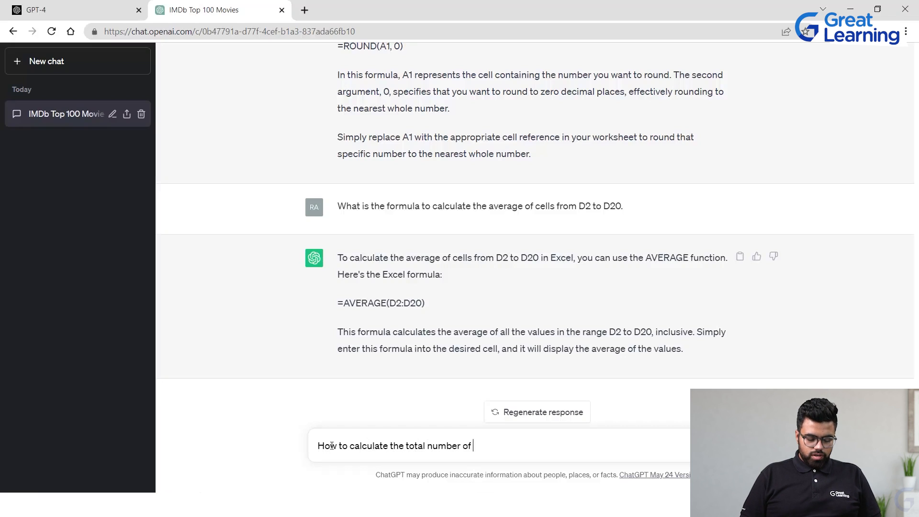
text(times a word has been repeated in a )
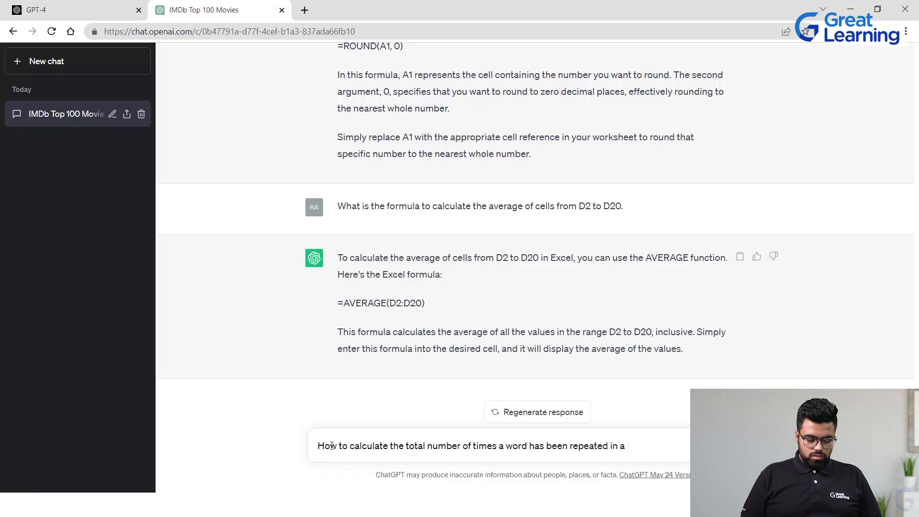
text(col)
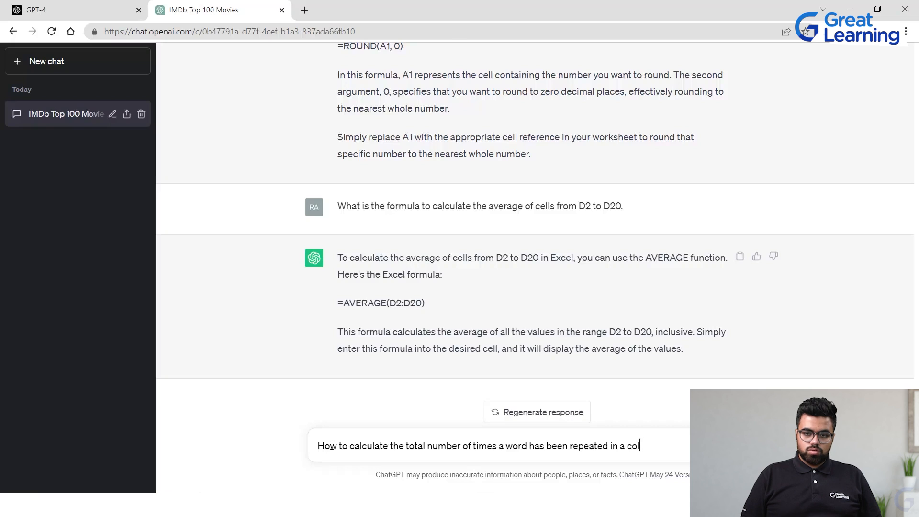
text(umn)
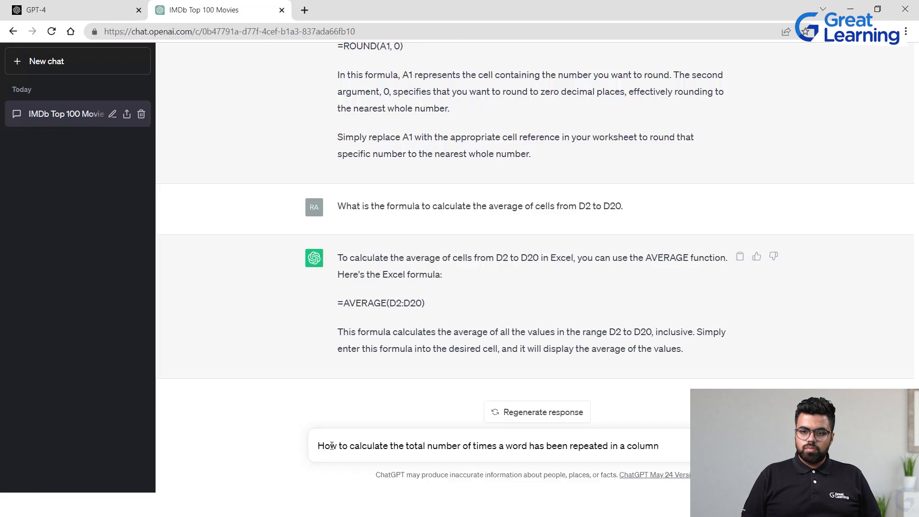
text(n)
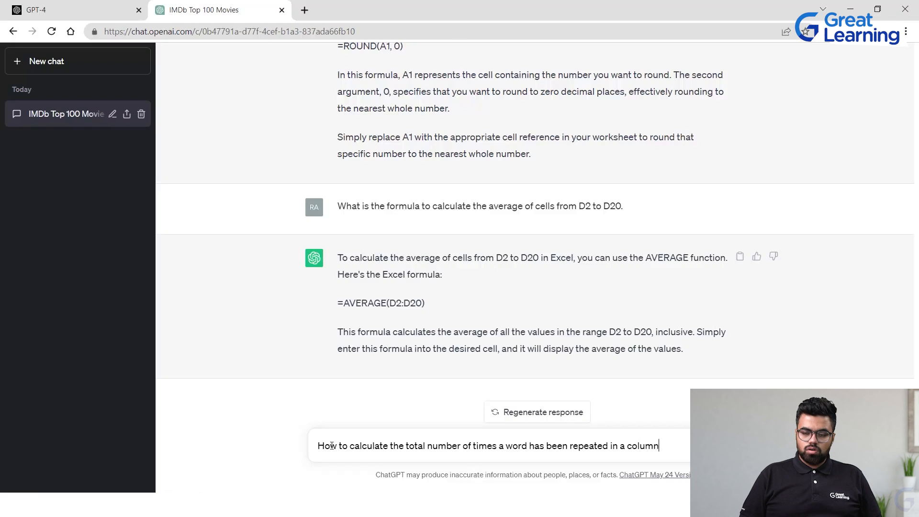
text(. write a)
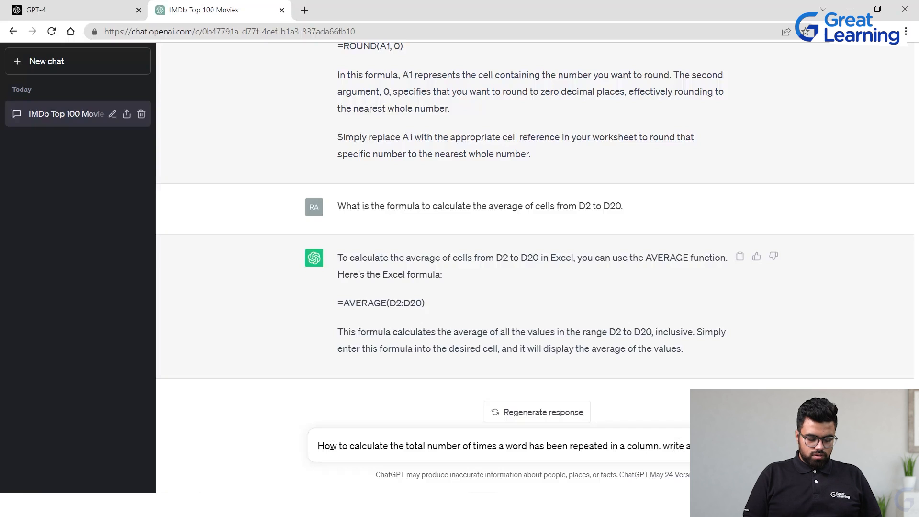
text(the s)
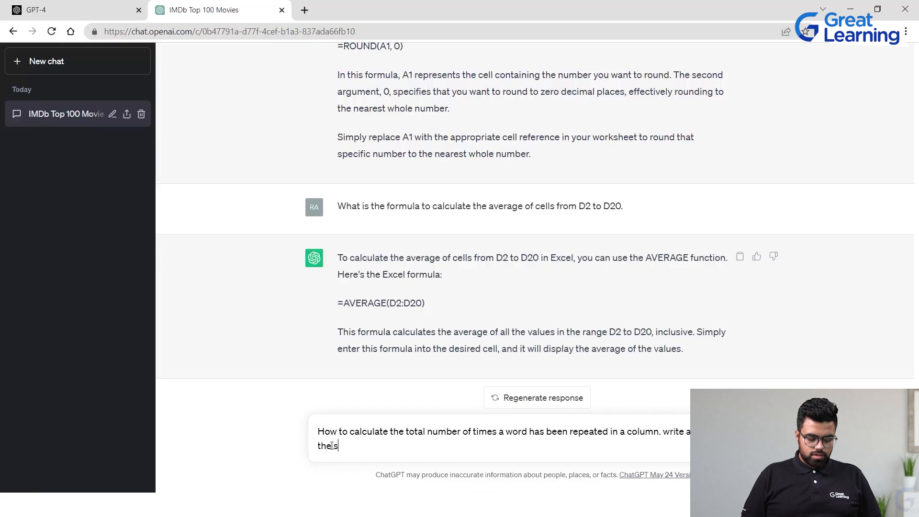
text(ame in excel)
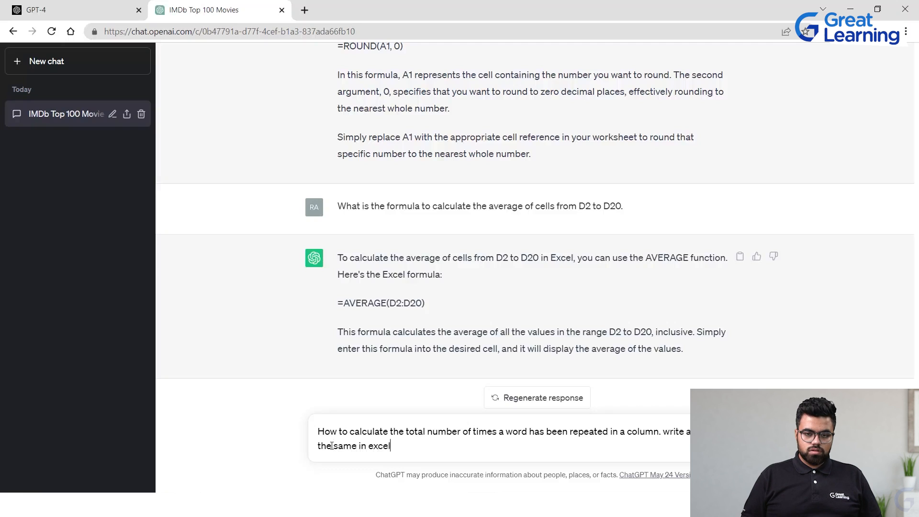
key(Return)
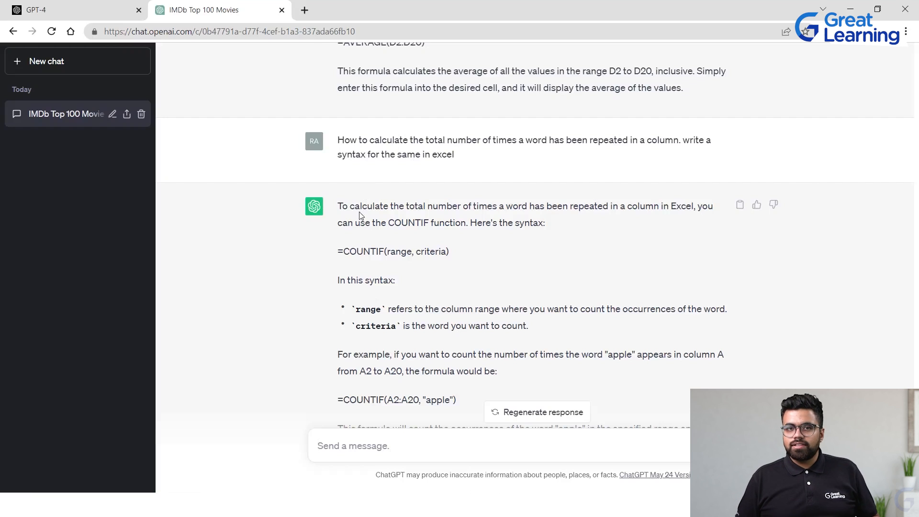
scroll(452, 243, down, 1)
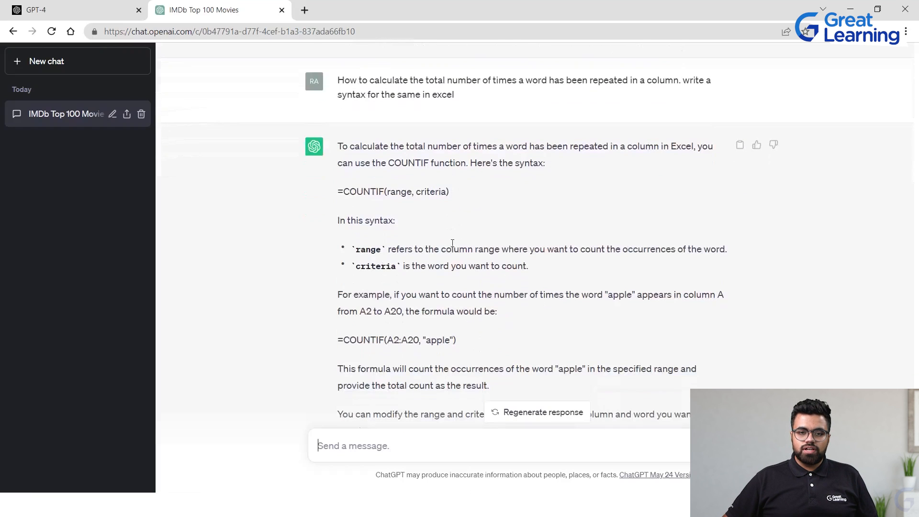
Copy the example formula =COUNTIF(A2:A20, "apple") from ChatGPT's answer
scroll(452, 243, down, 1)
drag(335, 293, 493, 293)
click(493, 293)
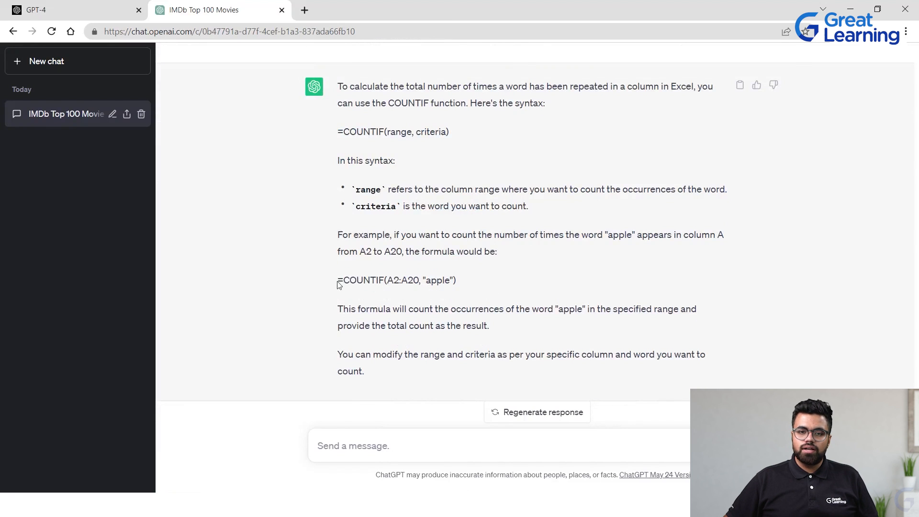
drag(339, 285, 496, 290)
key(ctrl+c)
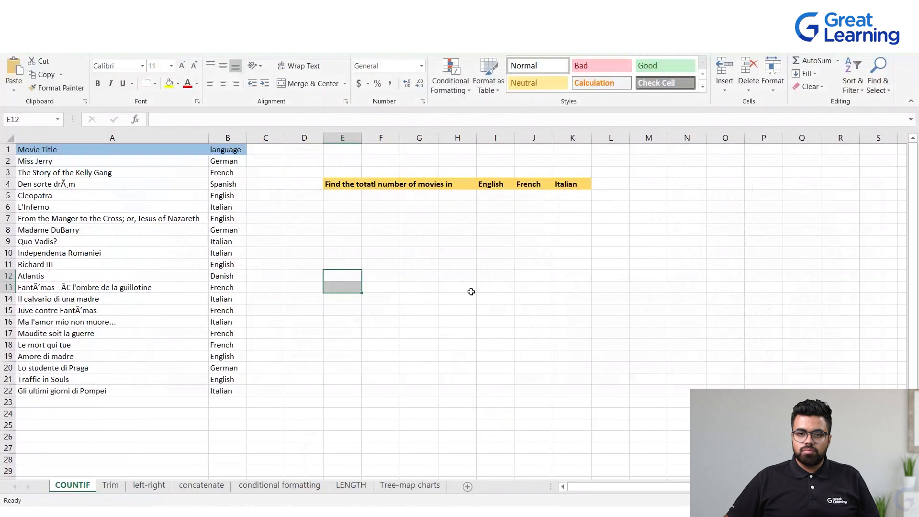
Paste the formula into I5 and edit it to =COUNTIF(B2:B22, "English") to count English movies
click(482, 197)
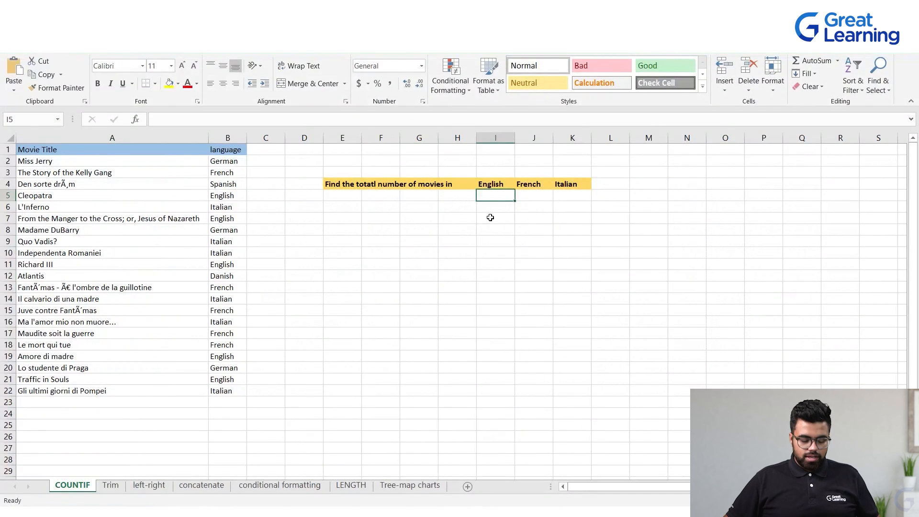
key(ctrl+v)
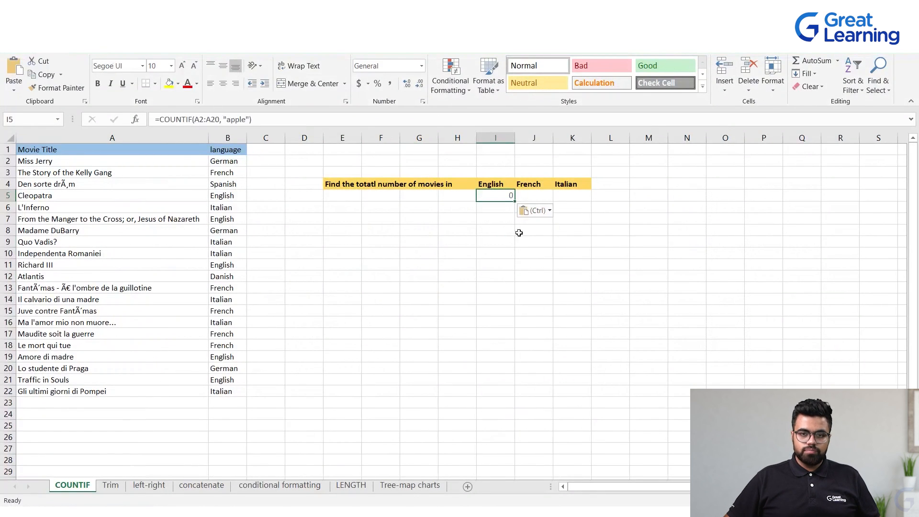
click(526, 243)
click(488, 199)
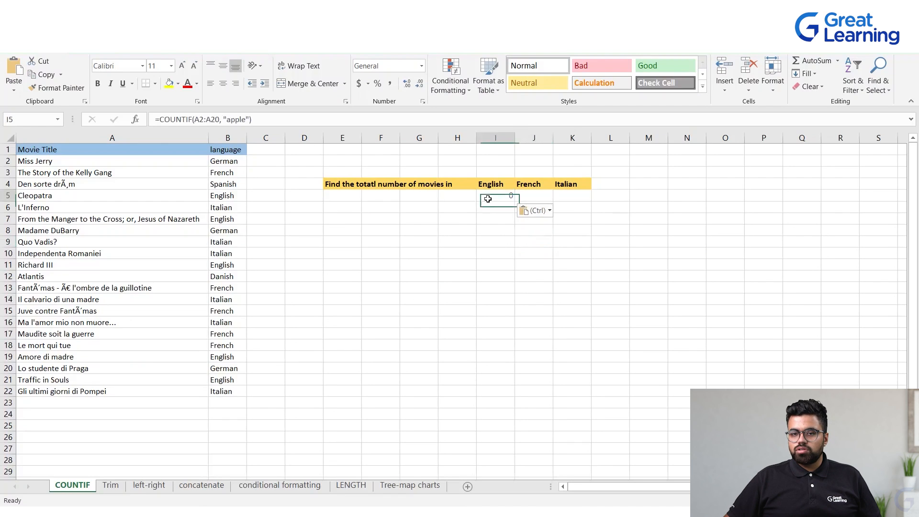
double_click(487, 199)
drag(545, 195, 522, 197)
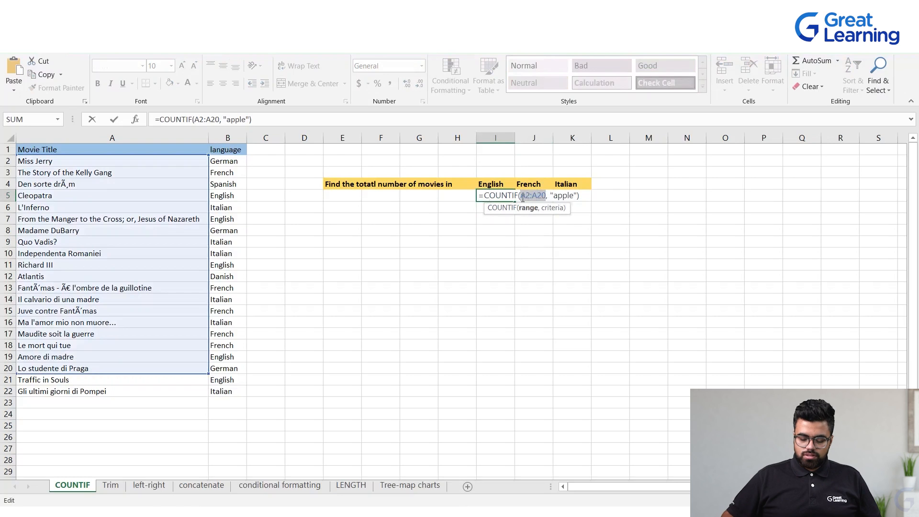
key(BackSpace)
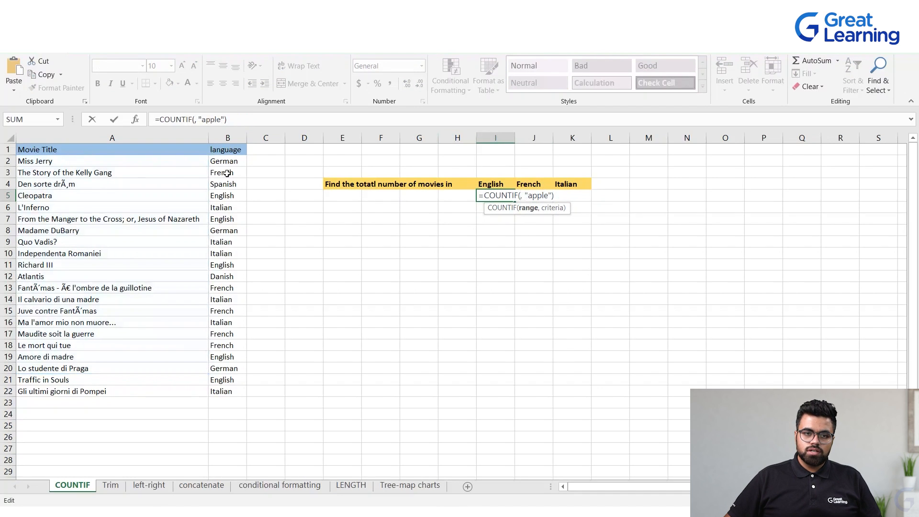
drag(231, 162, 232, 390)
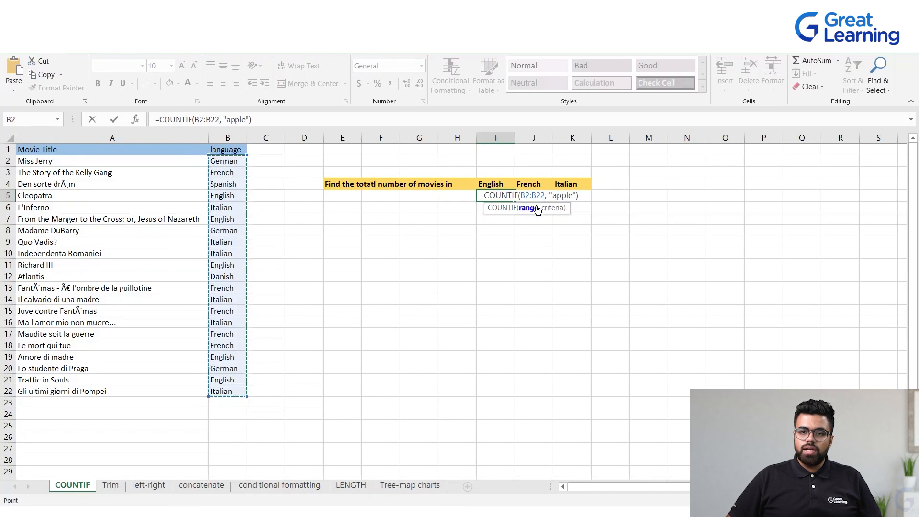
drag(552, 196, 572, 199)
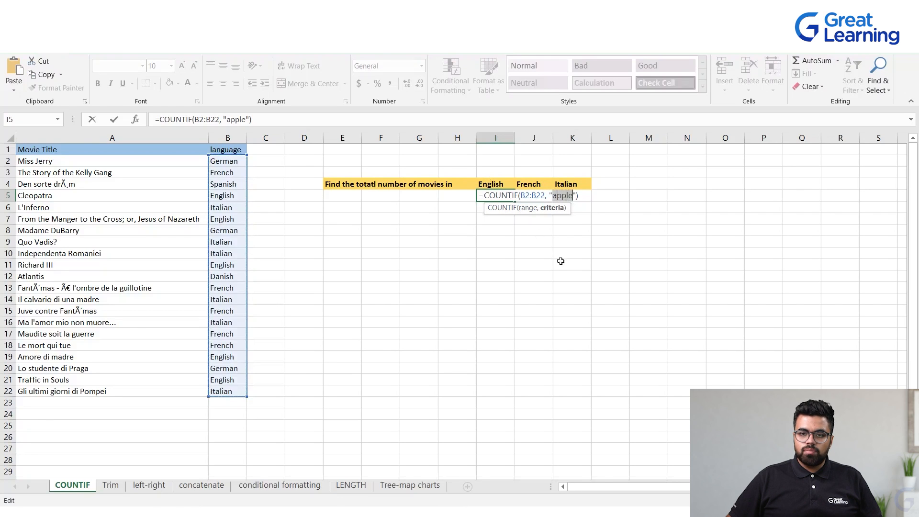
text(English)
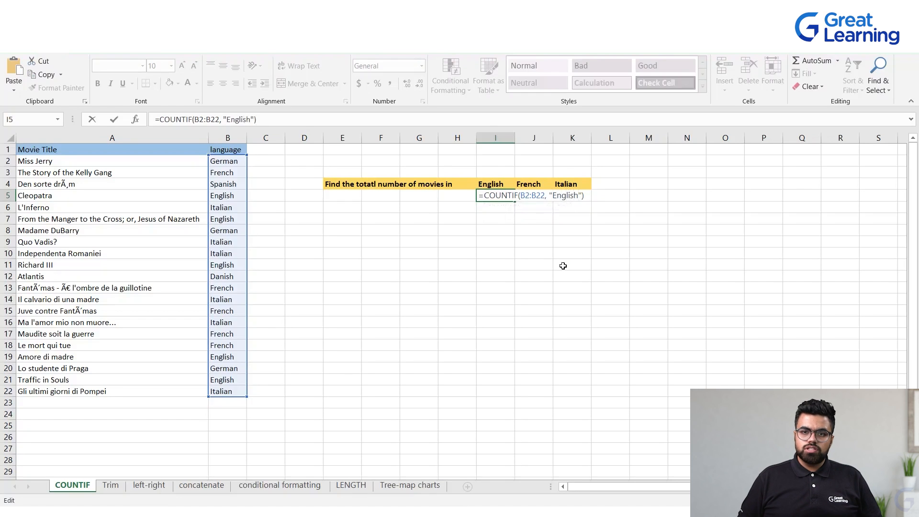
key(Return)
Check the English count in I5 against the English entries in the language column
double_click(491, 196)
click(511, 240)
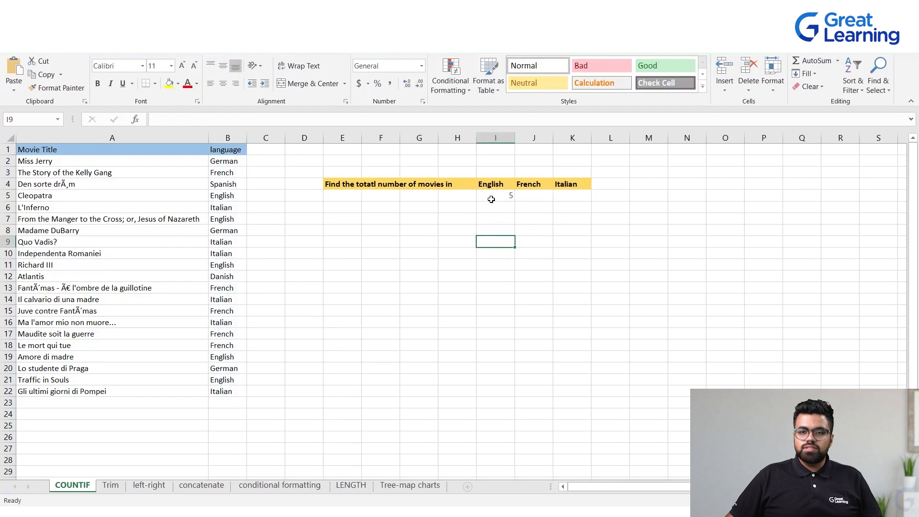
click(233, 163)
drag(232, 163, 232, 392)
click(292, 320)
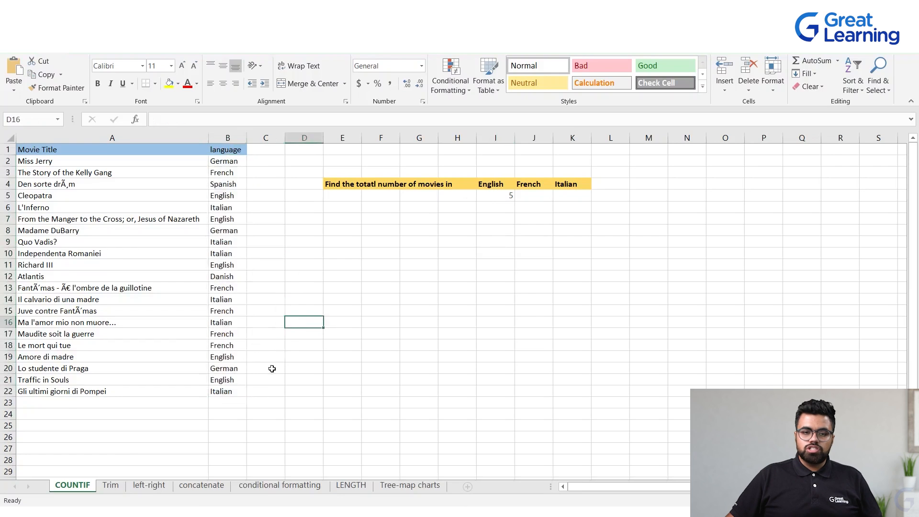
click(232, 381)
ctrl+click(223, 358)
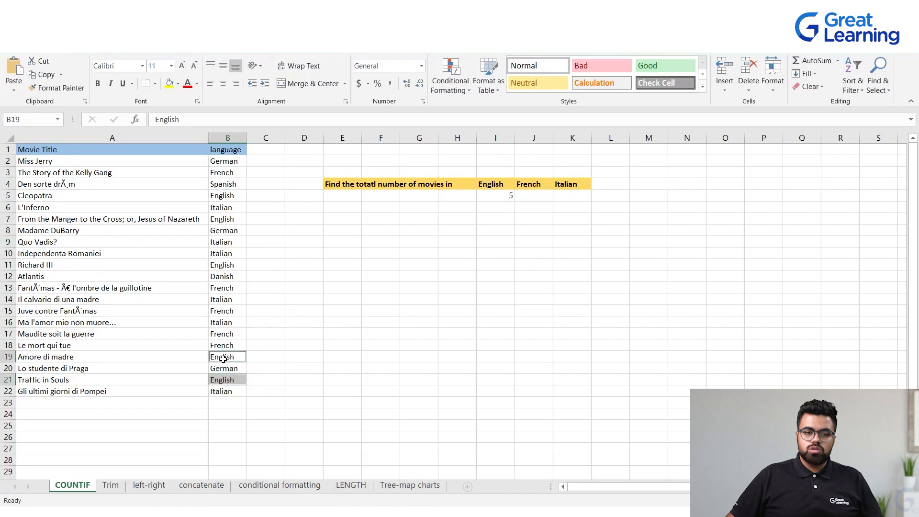
ctrl+click(218, 264)
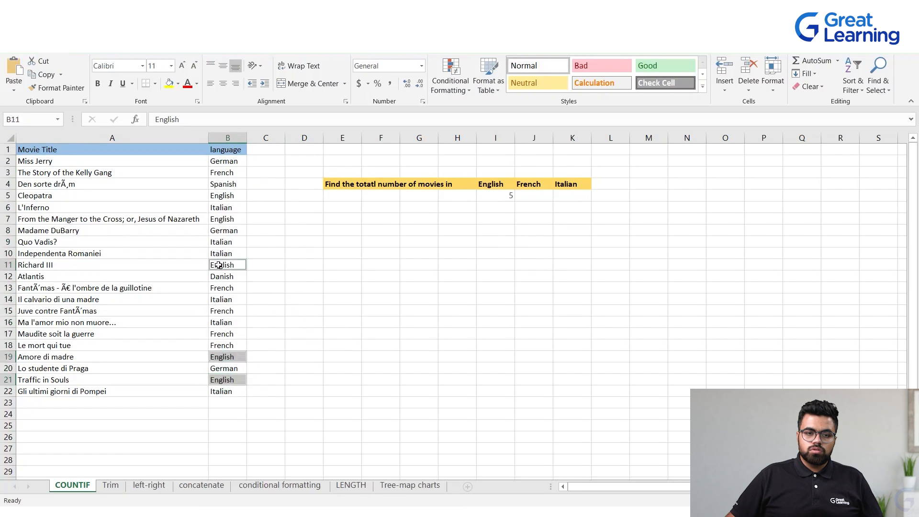
ctrl+click(231, 220)
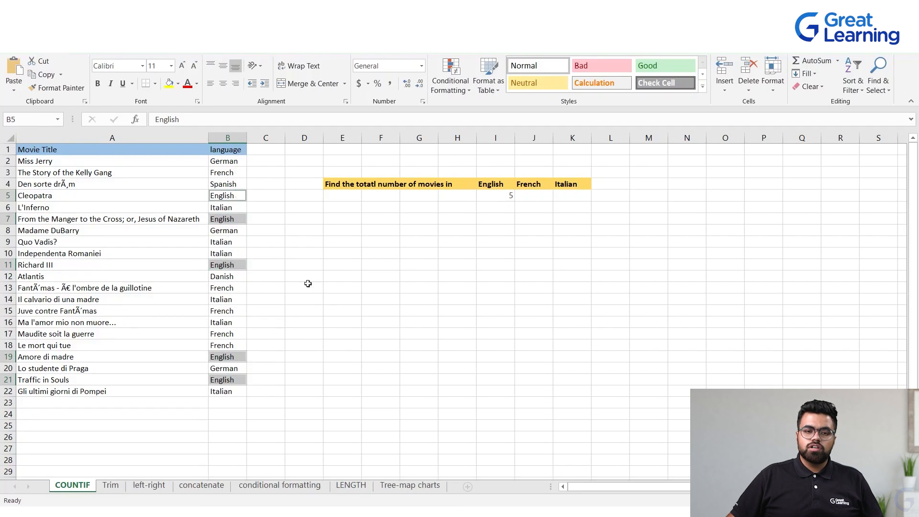
click(327, 300)
Paste the COUNTIF formula into J5 and edit it to =COUNTIF(B2:B22, "French") to count French movies
click(532, 195)
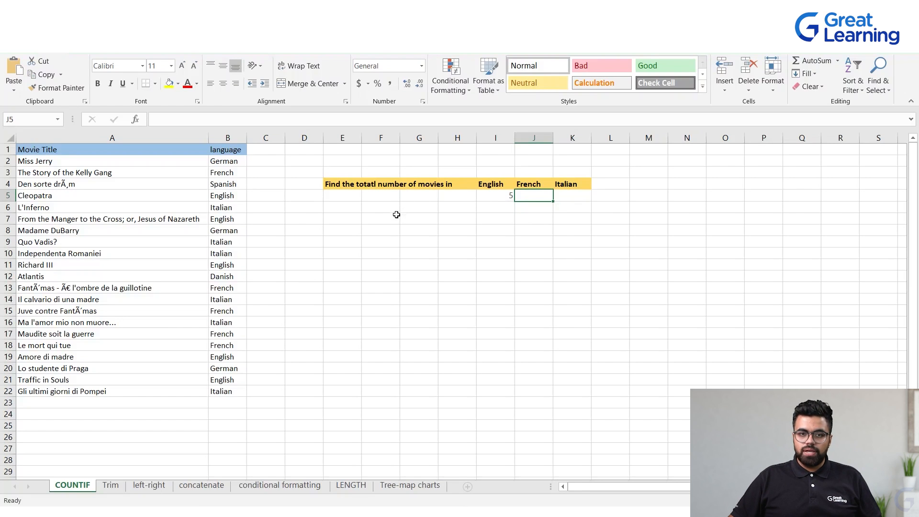
double_click(526, 197)
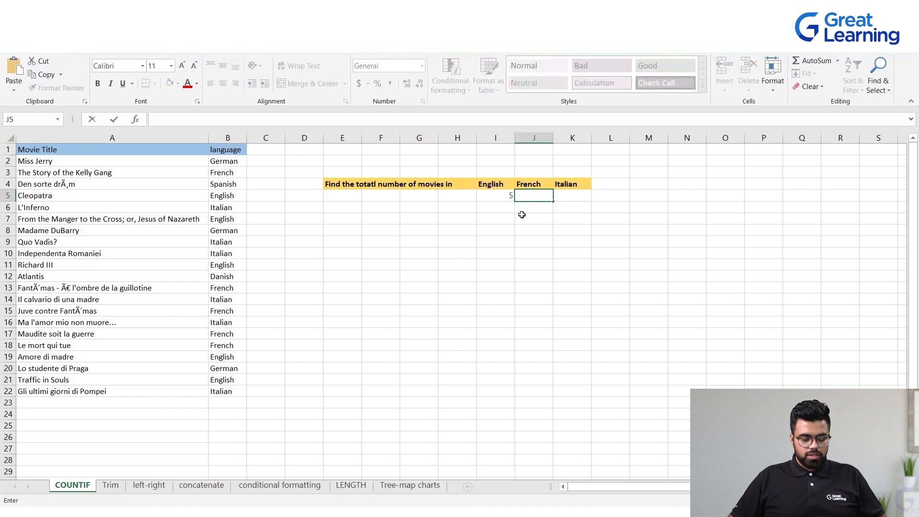
key(ctrl+v)
drag(558, 196, 578, 194)
click(557, 196)
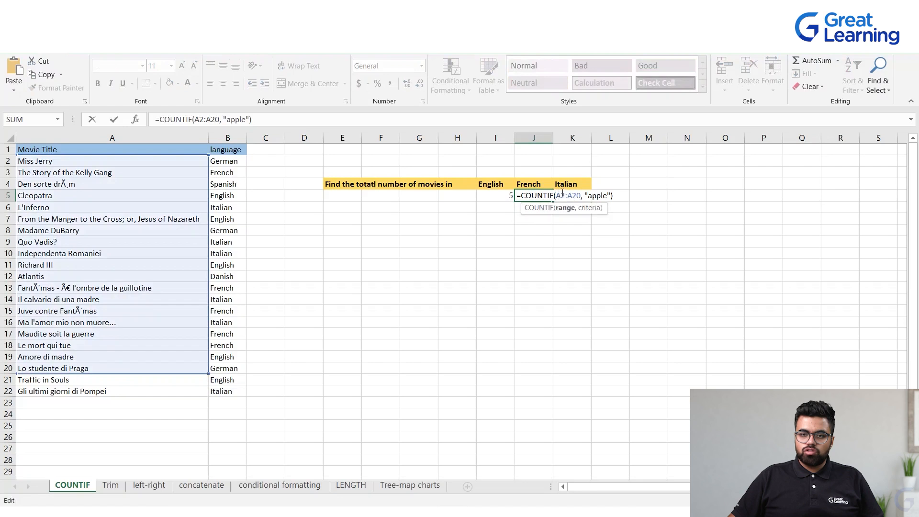
key(BackSpace)
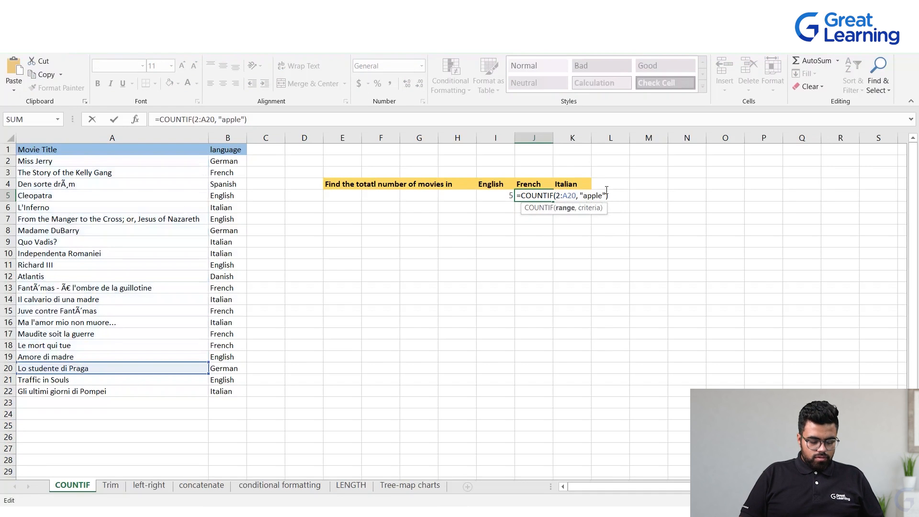
text(B)
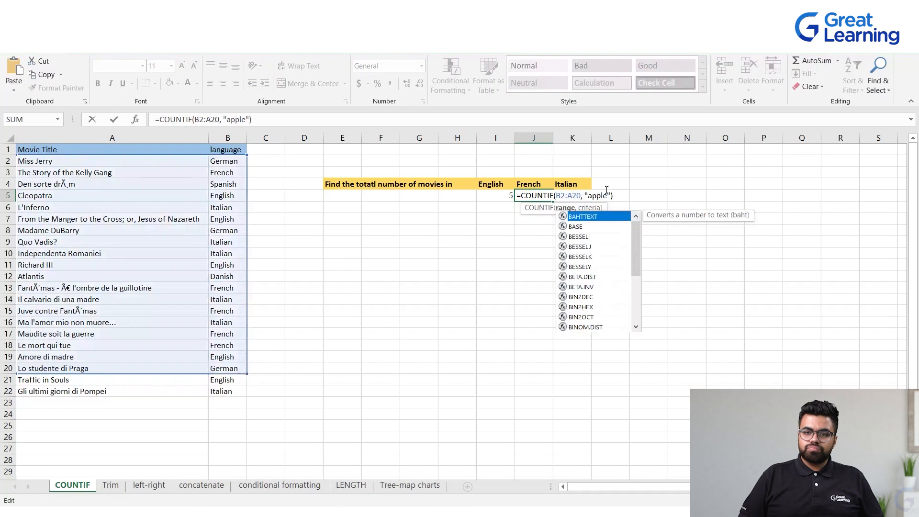
click(572, 196)
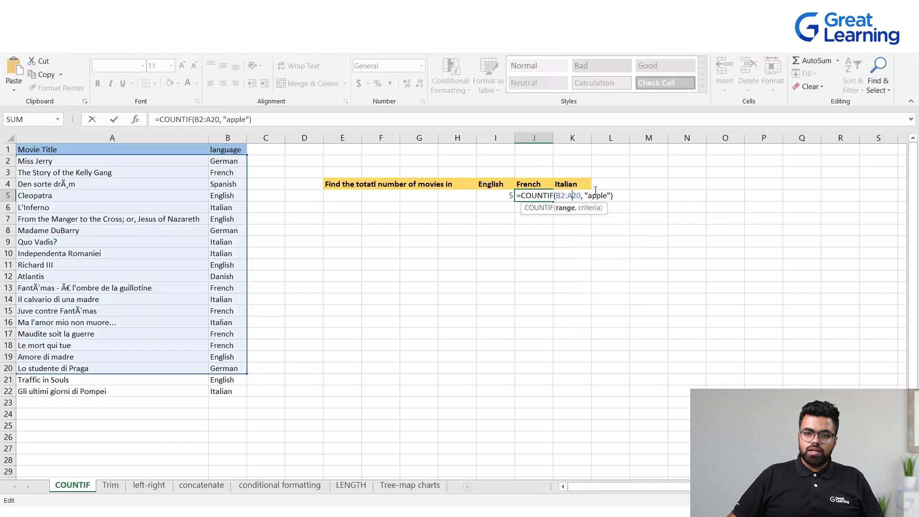
key(BackSpace)
text(B)
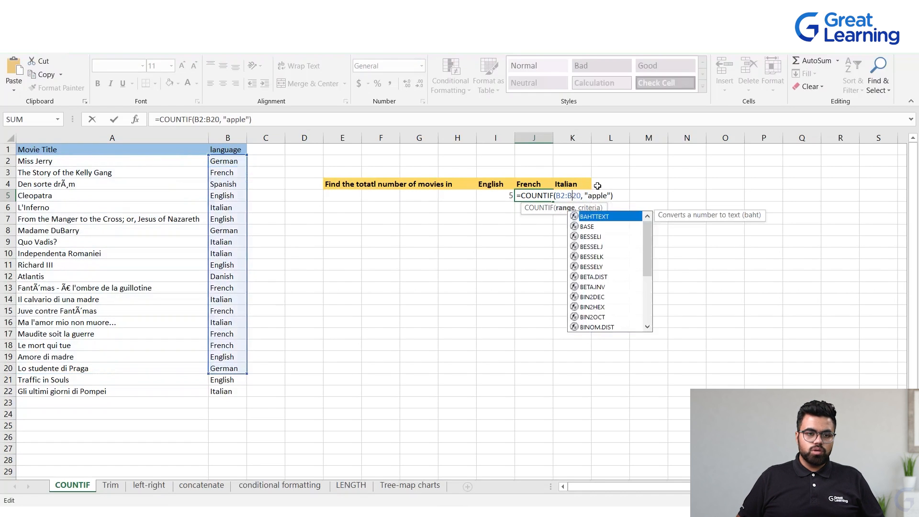
key(Right)
key(Right)
key(BackSpace)
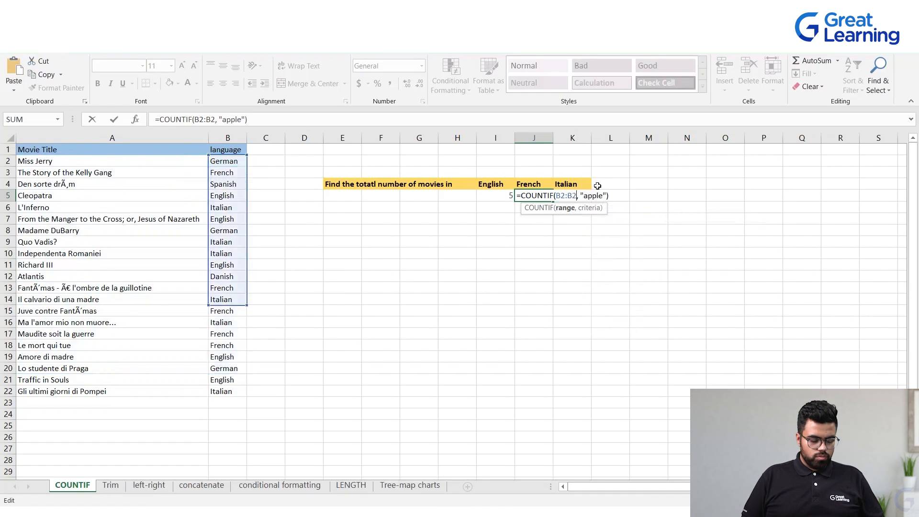
text(2)
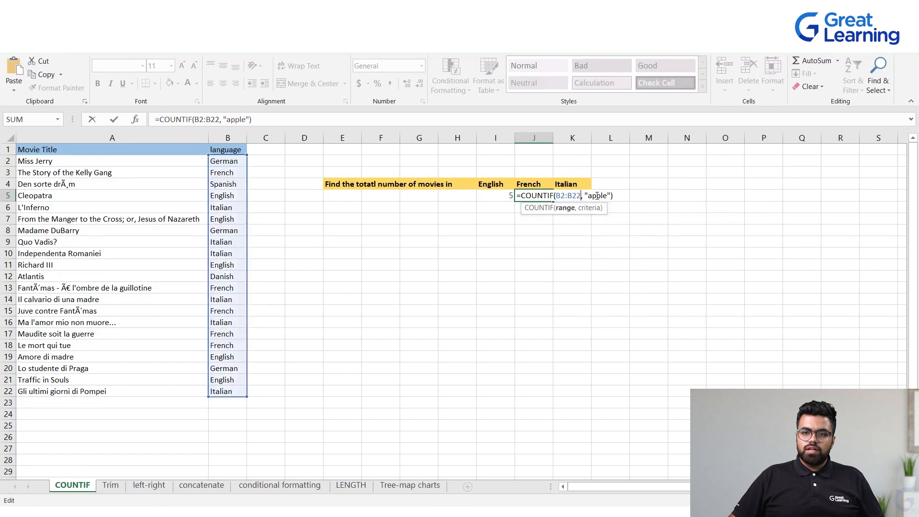
drag(590, 195, 607, 193)
key(BackSpace)
text(French)
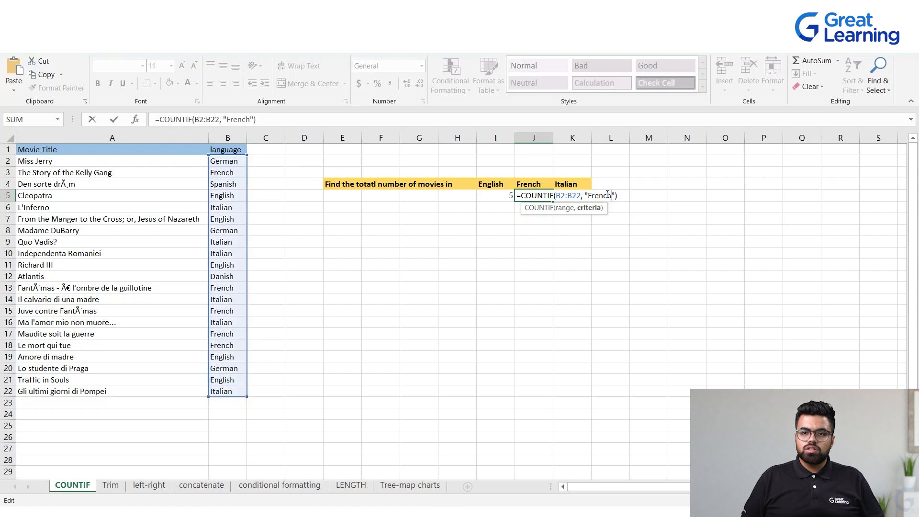
key(Return)
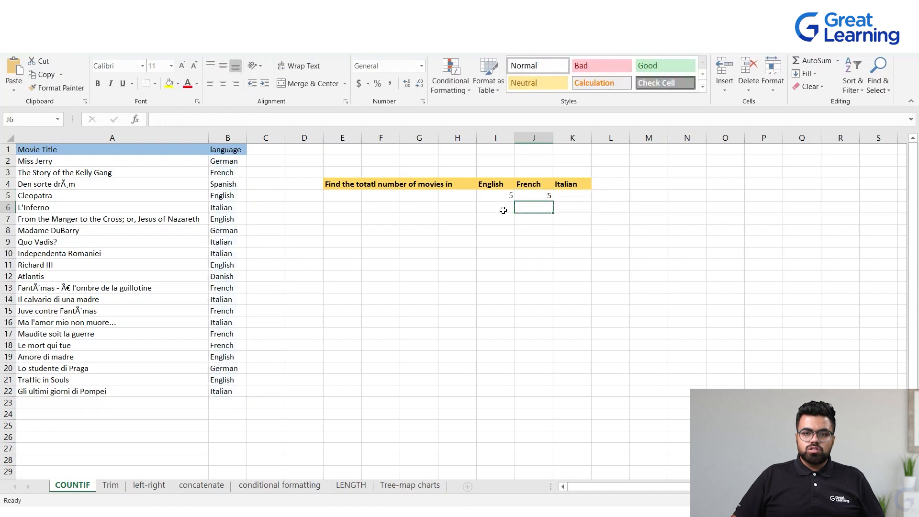
Copy the French count formula from J5 into K5
click(525, 185)
click(529, 194)
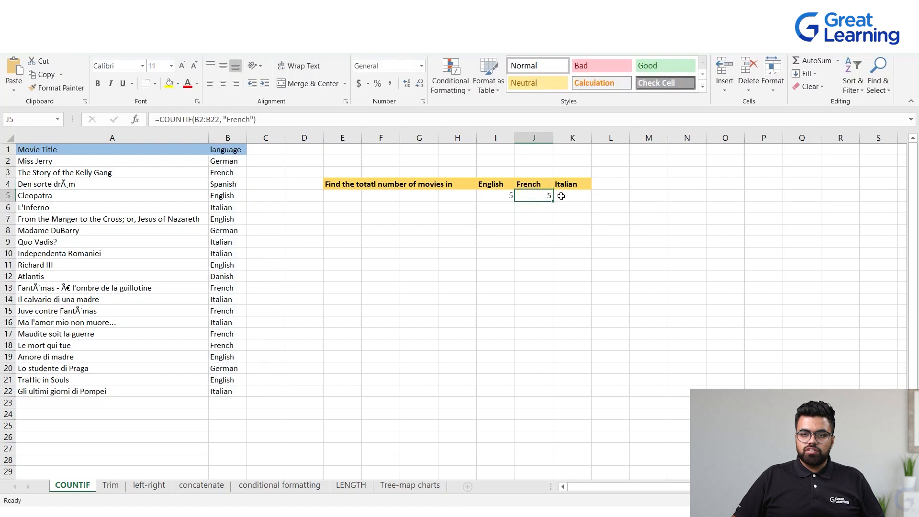
double_click(540, 192)
key(Escape)
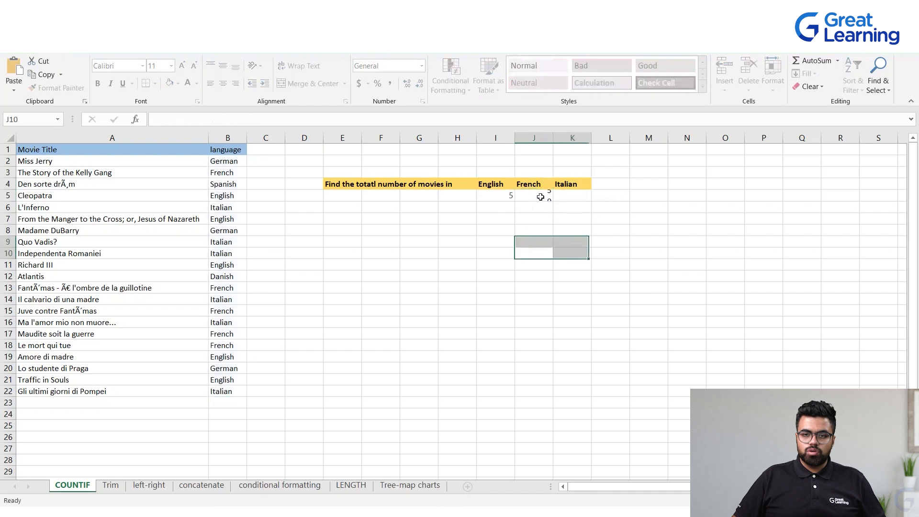
key(ctrl+c)
click(575, 197)
key(ctrl+v)
Edit the K5 formula to =COUNTIF(B2:B22, "Italian") to count Italian movies and confirm it
double_click(575, 198)
drag(627, 196, 649, 196)
key(BackSpace)
text(Italian)
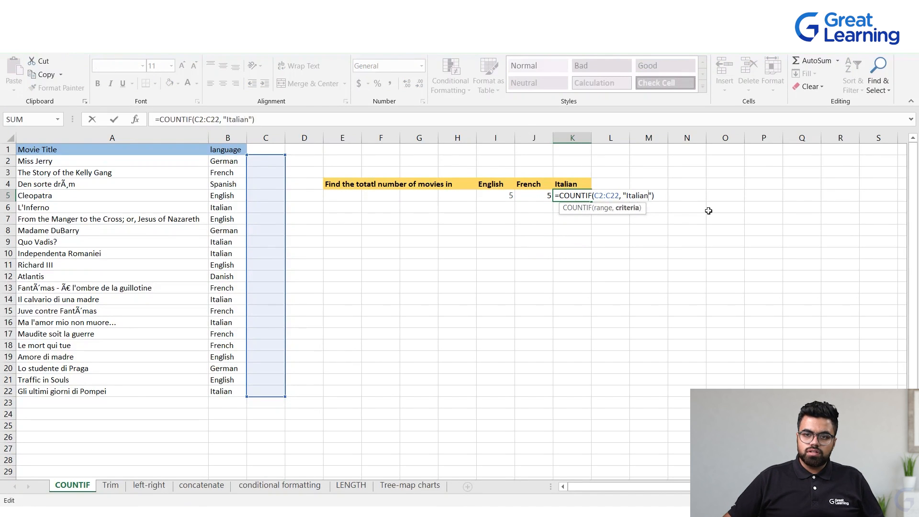
click(597, 195)
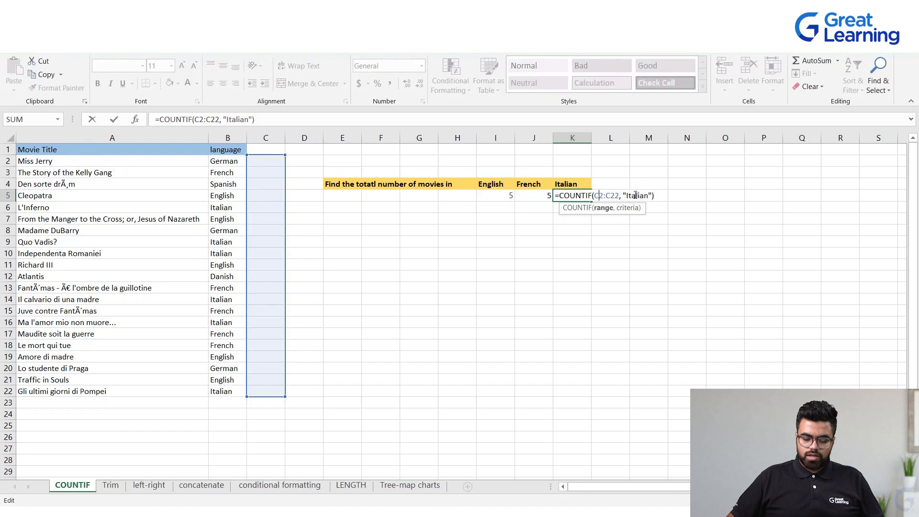
key(BackSpace)
text(B)
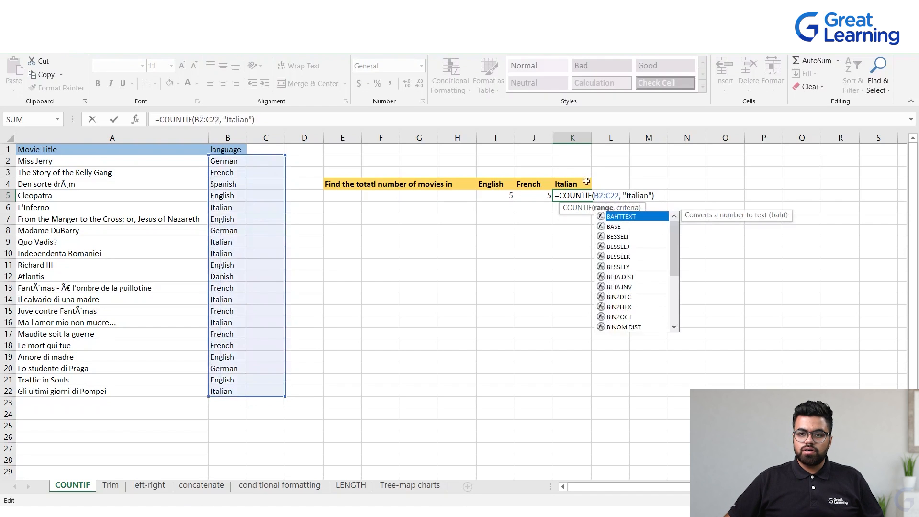
click(612, 196)
key(BackSpace)
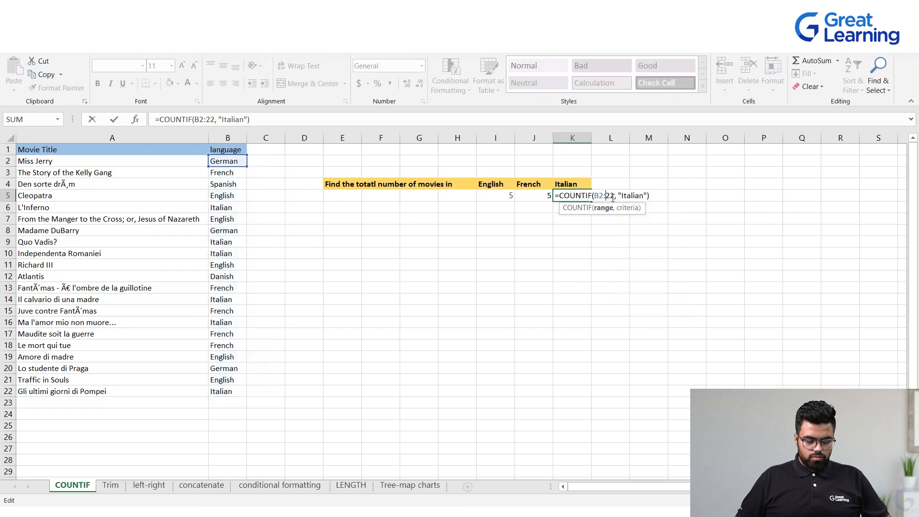
text(B)
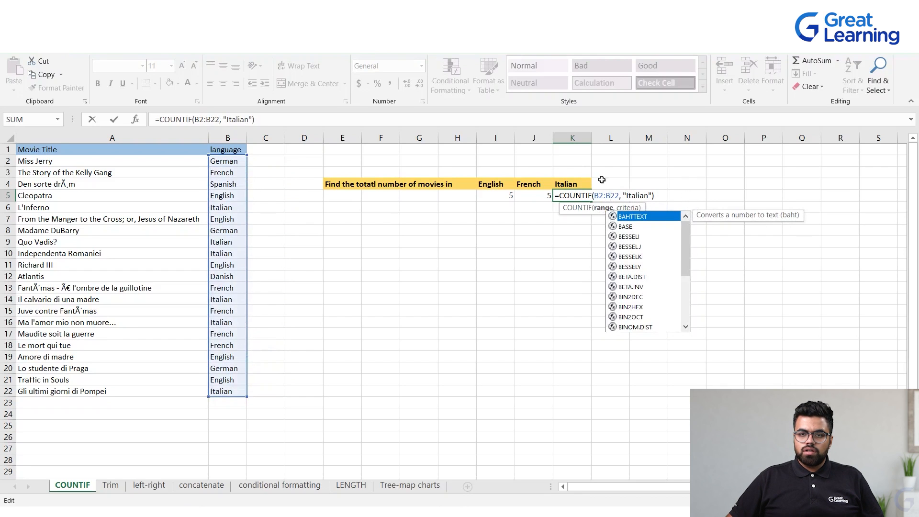
key(Return)
click(610, 230)
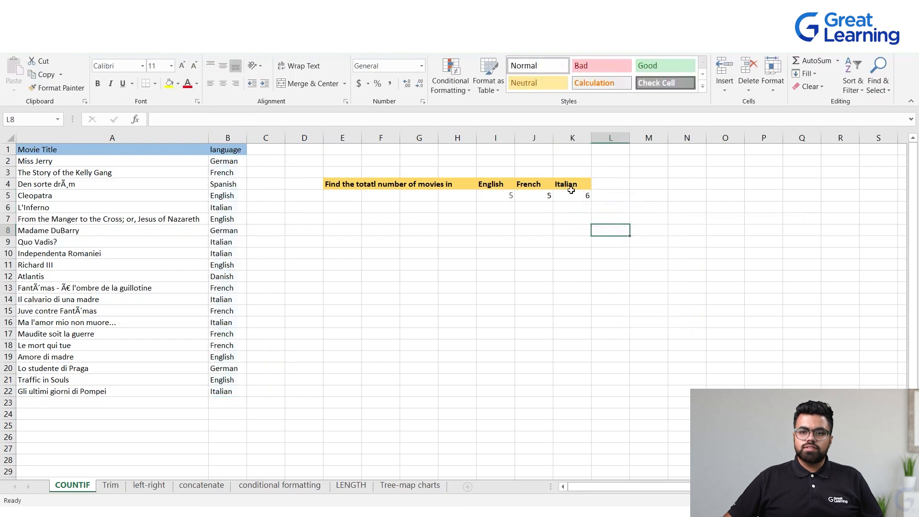
click(571, 192)
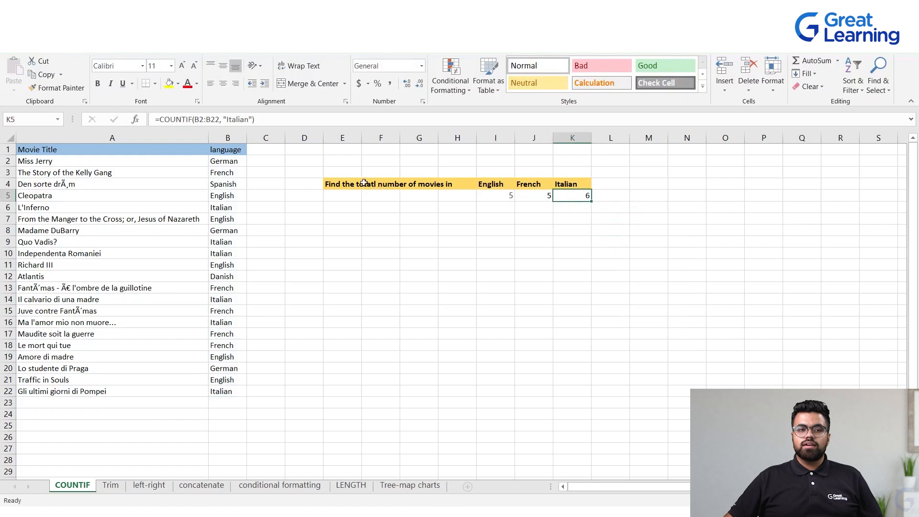
Review the language entries in B2:B22 and switch to the Trim sheet
drag(240, 162, 230, 391)
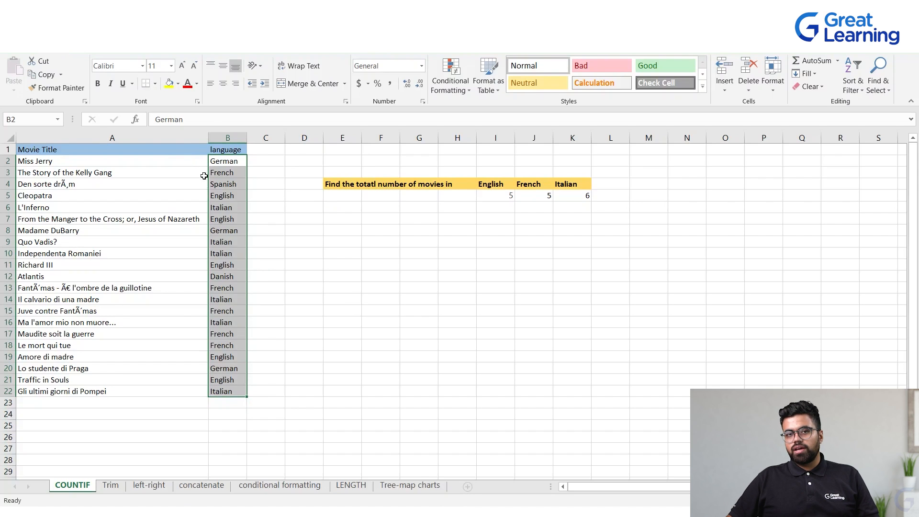
click(356, 297)
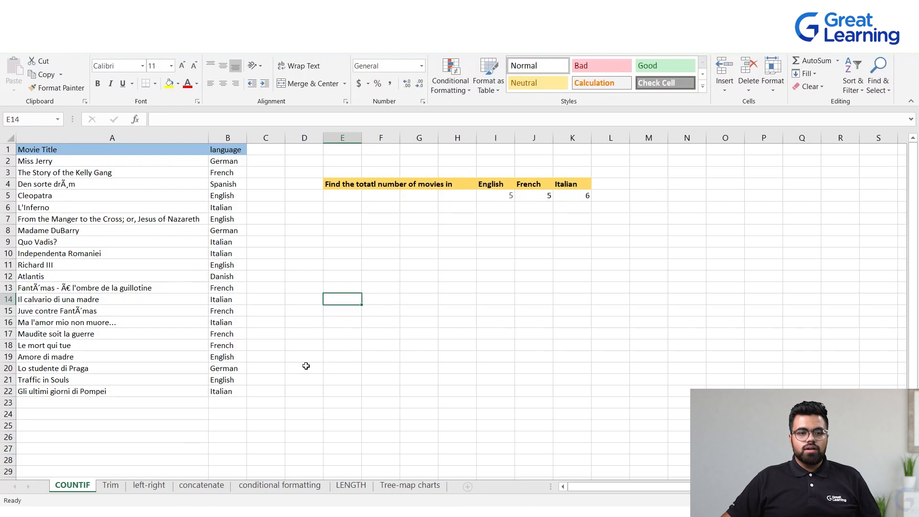
click(110, 486)
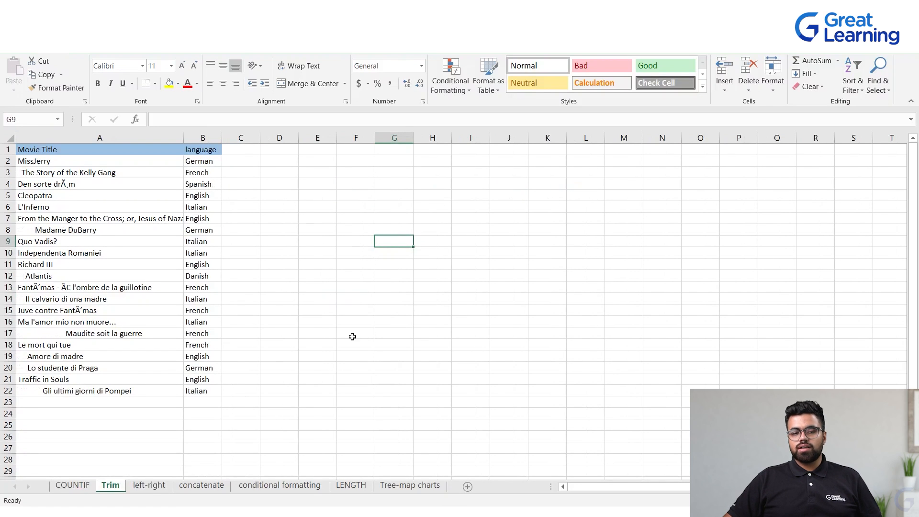
Switch to ChatGPT and ask: "if there are unwanted space in a cell at the start what syntax should i use?"
click(57, 230)
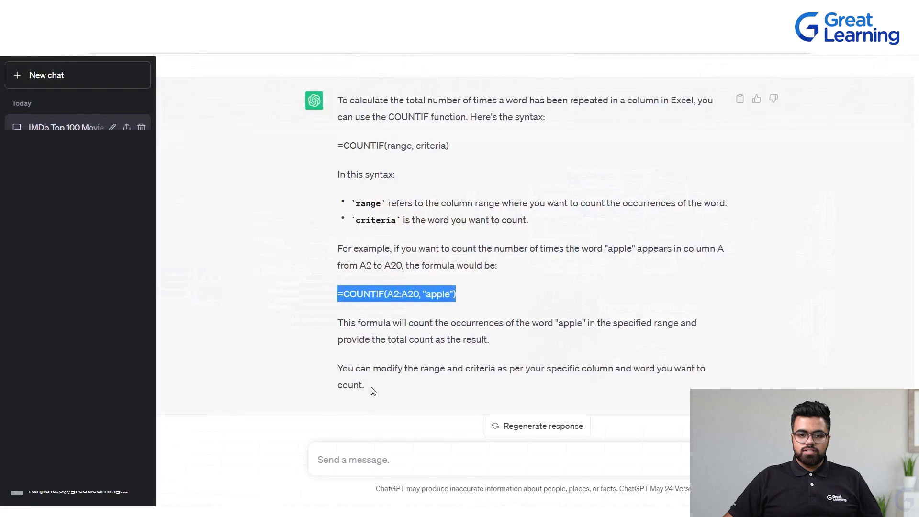
click(352, 446)
text(if the)
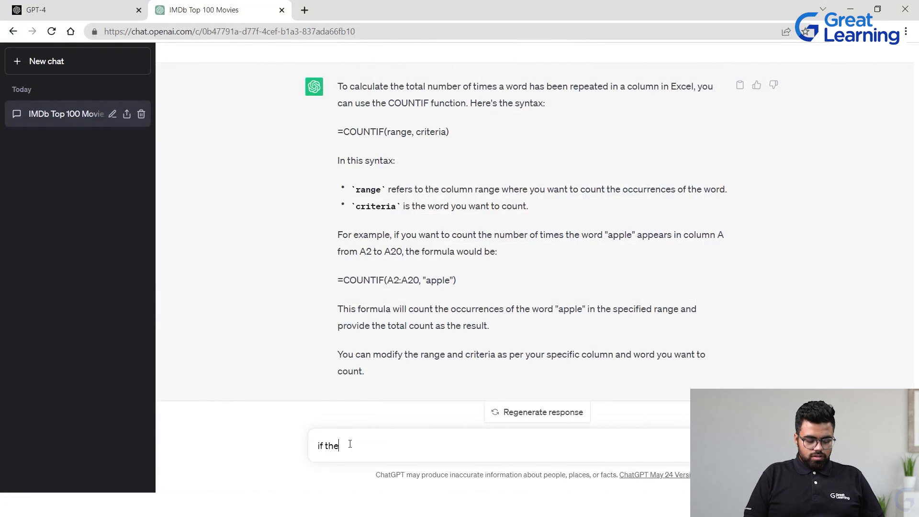
text(re are unwanted space in a cell)
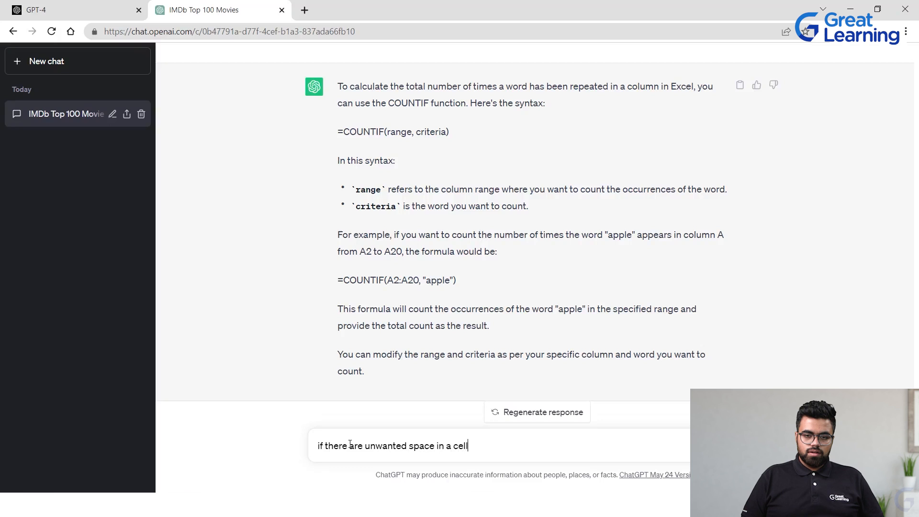
text(the start what syntax should i use?)
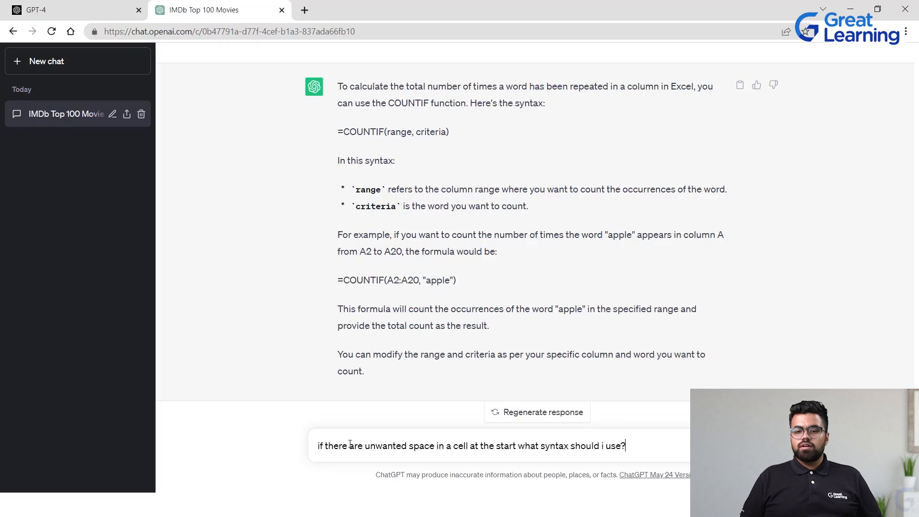
key(Return)
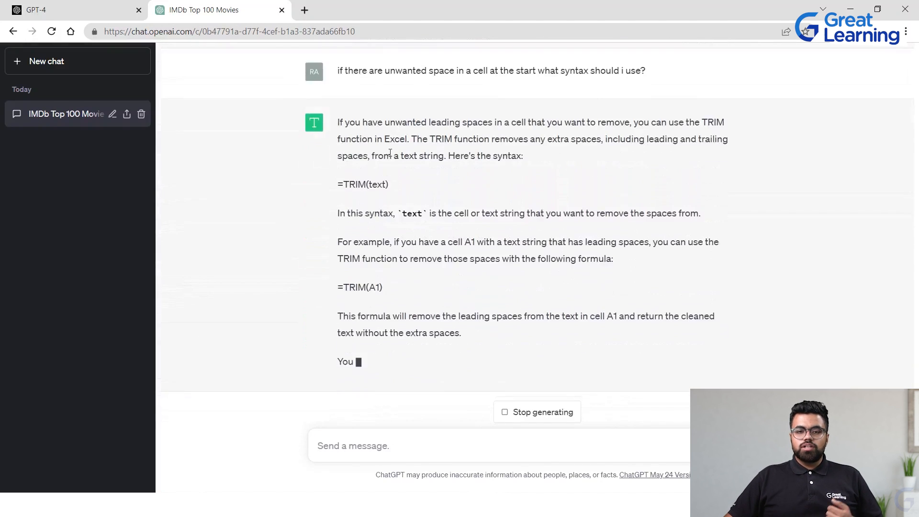
Read the TRIM syntax and the =TRIM(A1) example in ChatGPT's answer
scroll(382, 174, up, 1)
drag(334, 233, 412, 228)
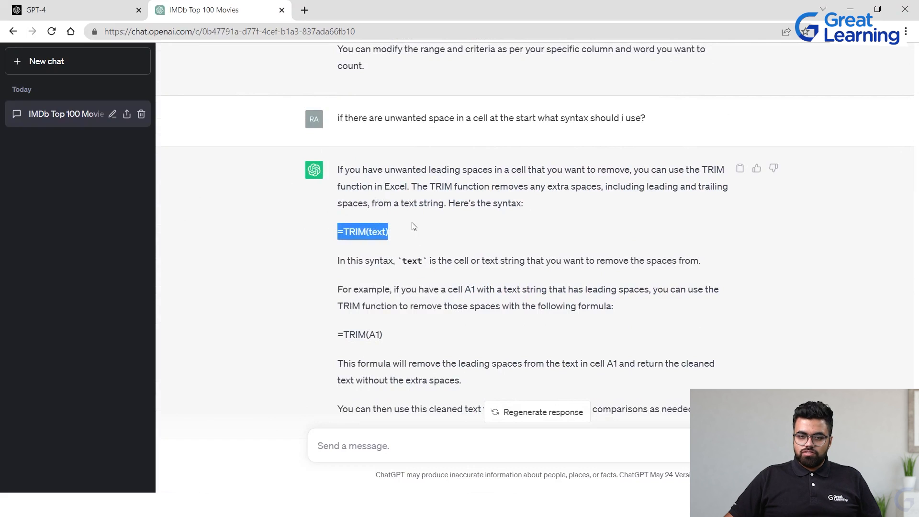
click(406, 235)
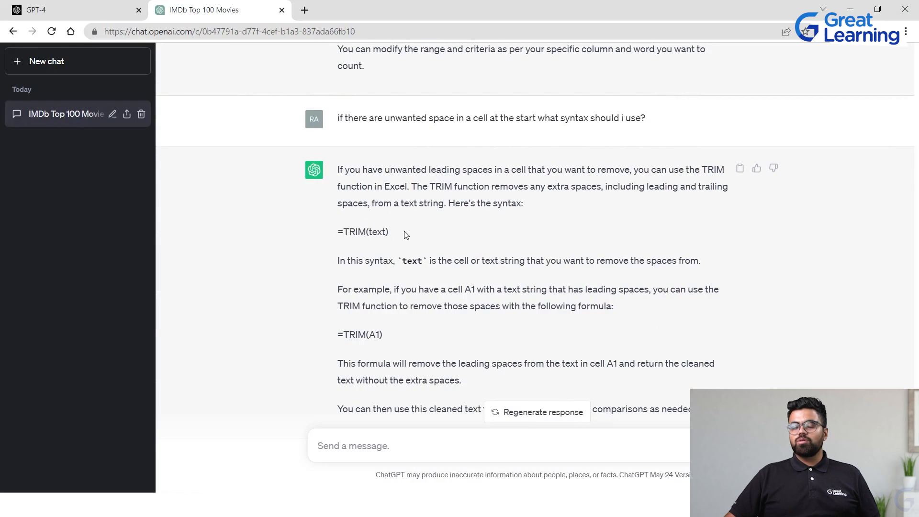
mouse_move(405, 235)
mouse_down()
mouse_move(318, 245)
mouse_move(338, 232)
mouse_move(401, 231)
mouse_up()
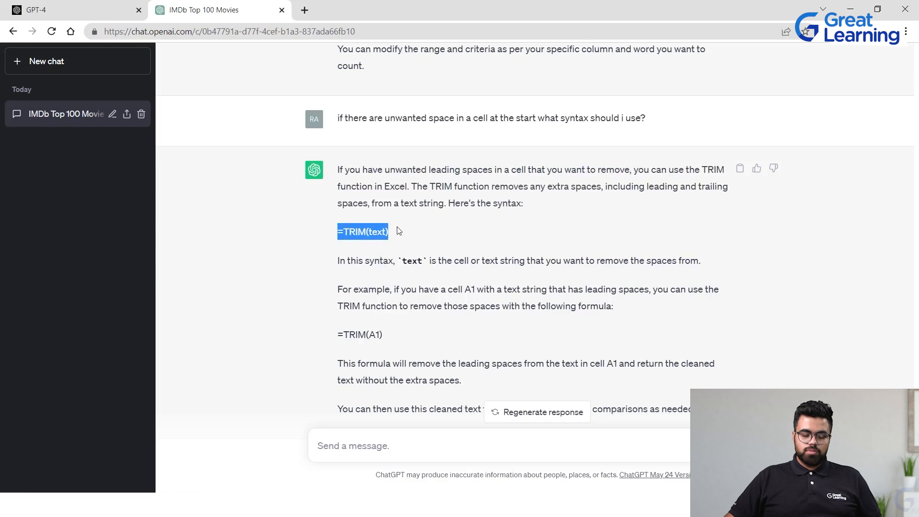
click(405, 253)
drag(400, 335, 202, 374)
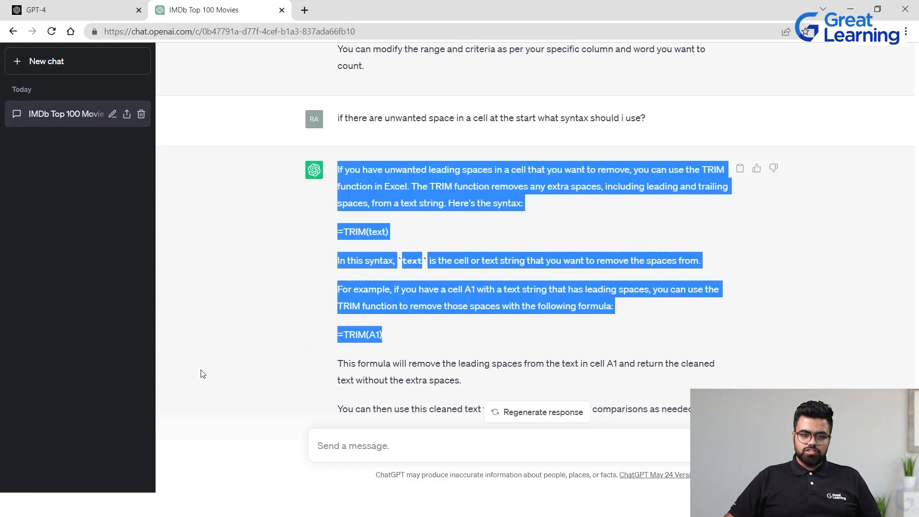
drag(394, 333, 343, 334)
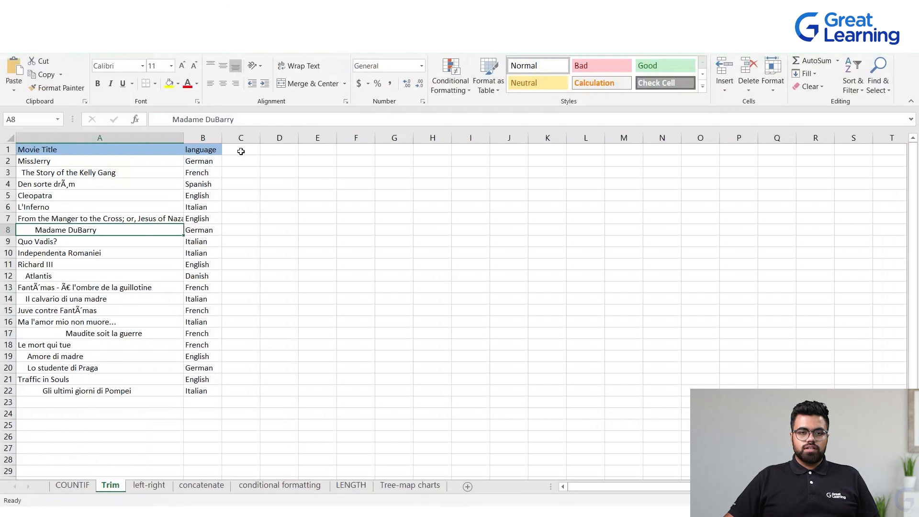
Enter the formula =TRIM(A2) in C2 of the Trim sheet
click(241, 151)
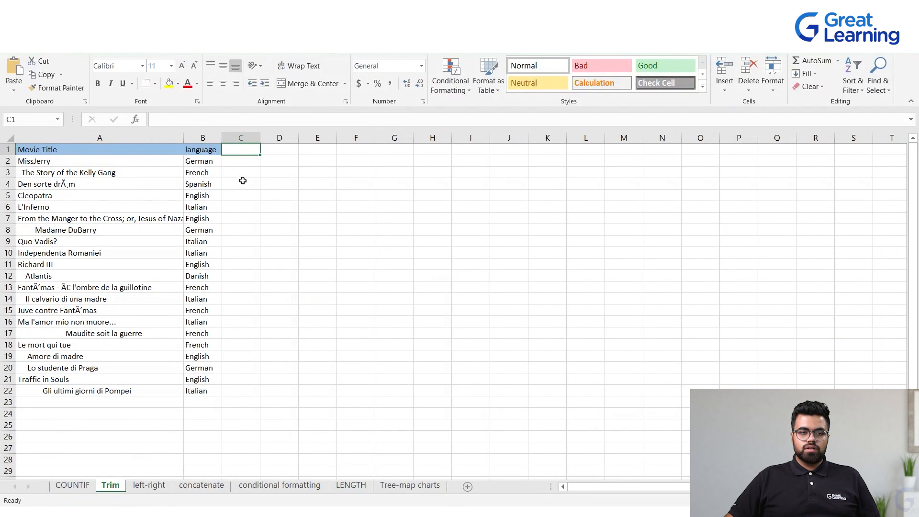
click(244, 162)
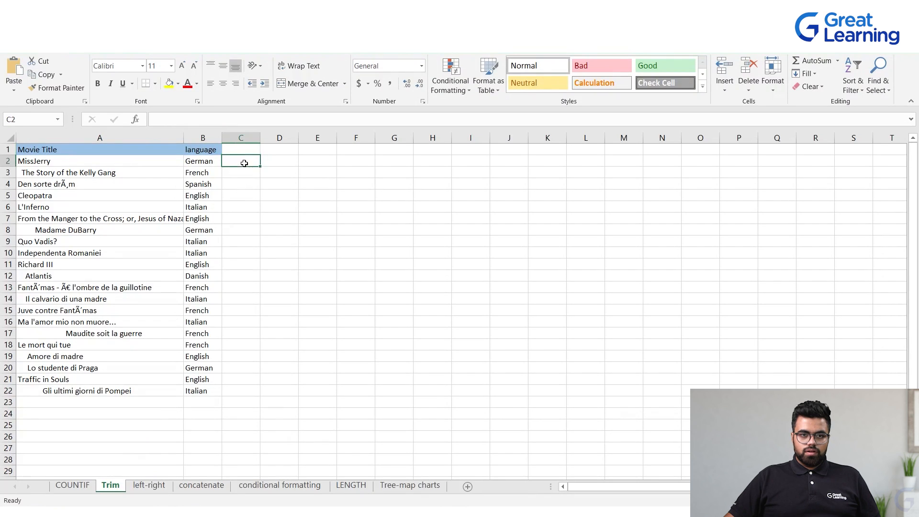
click(242, 151)
click(236, 164)
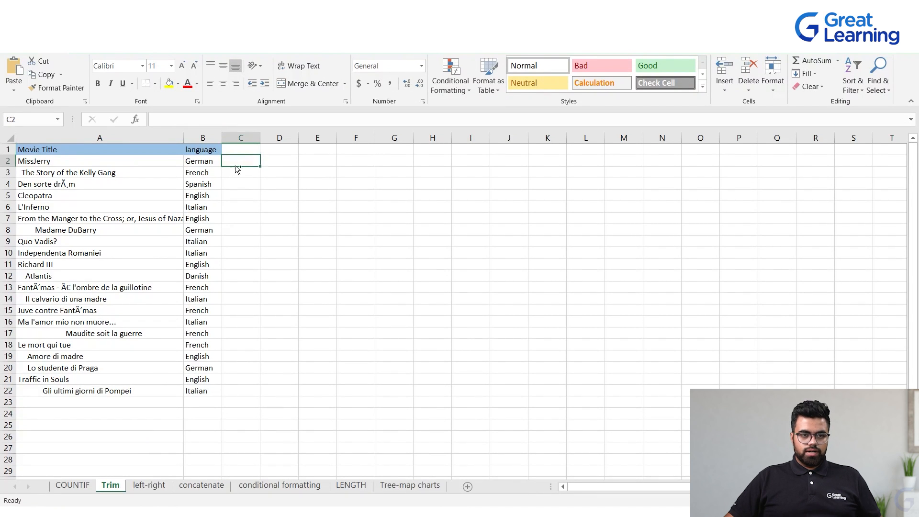
text(=TRIM(A1))
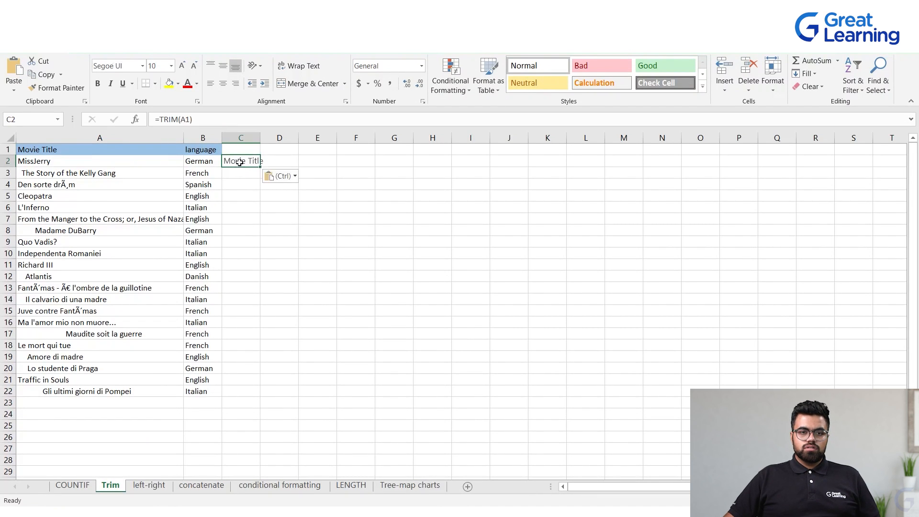
click(82, 161)
click(247, 161)
click(123, 173)
click(121, 158)
double_click(256, 161)
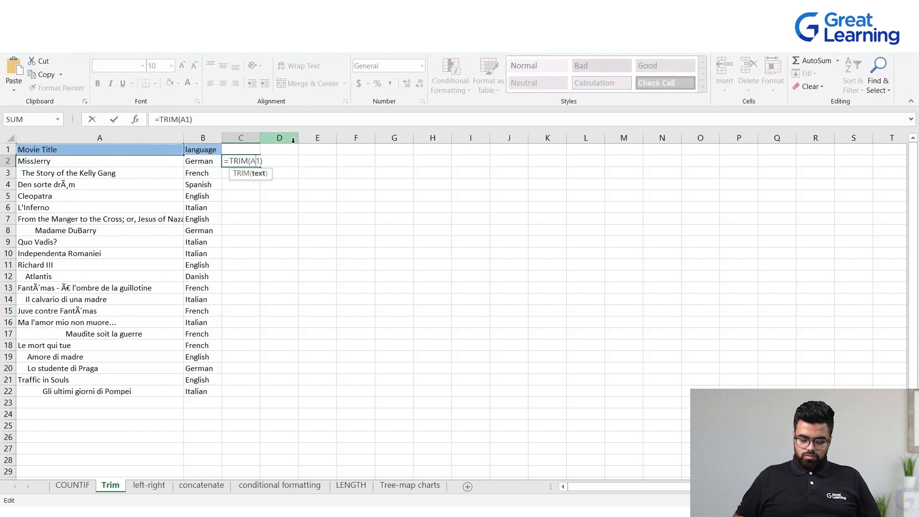
key(BackSpace)
text(2)
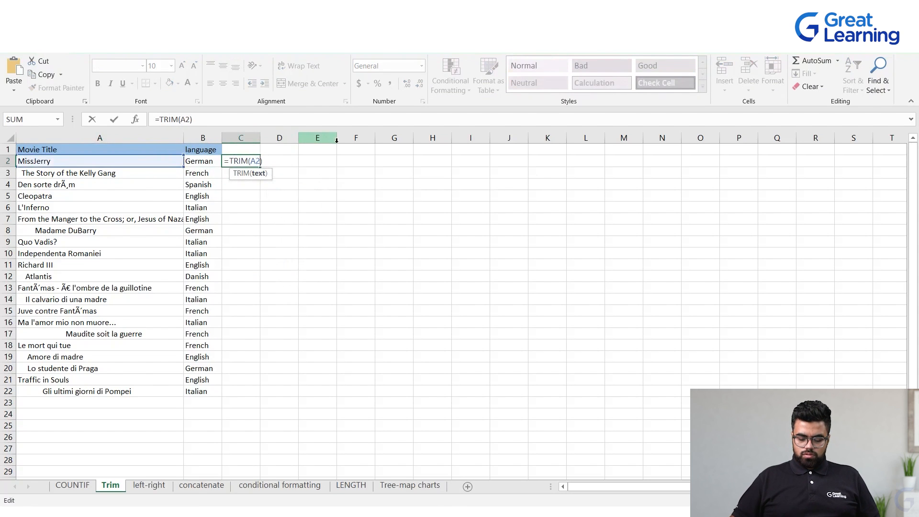
key(Return)
Add the bold header Correct Range in C1 and widen column C
drag(260, 136, 259, 137)
click(246, 152)
text(C)
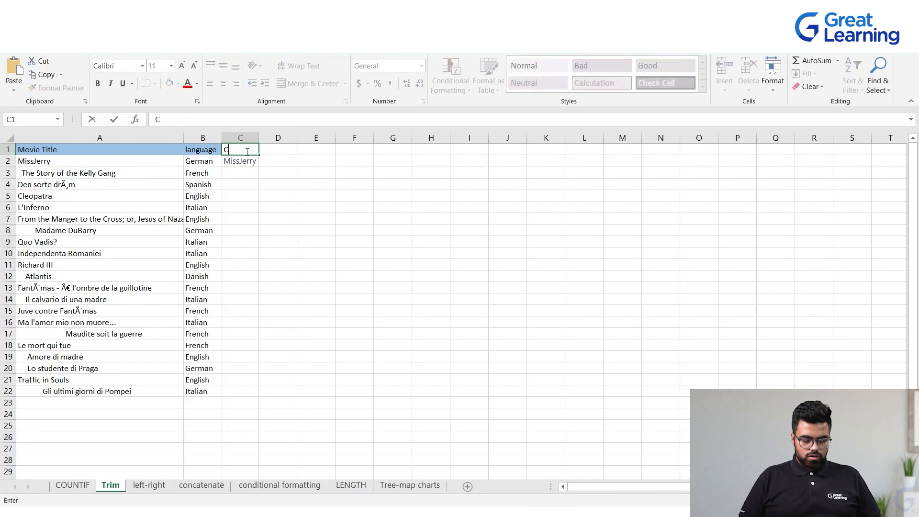
text(orrect Range)
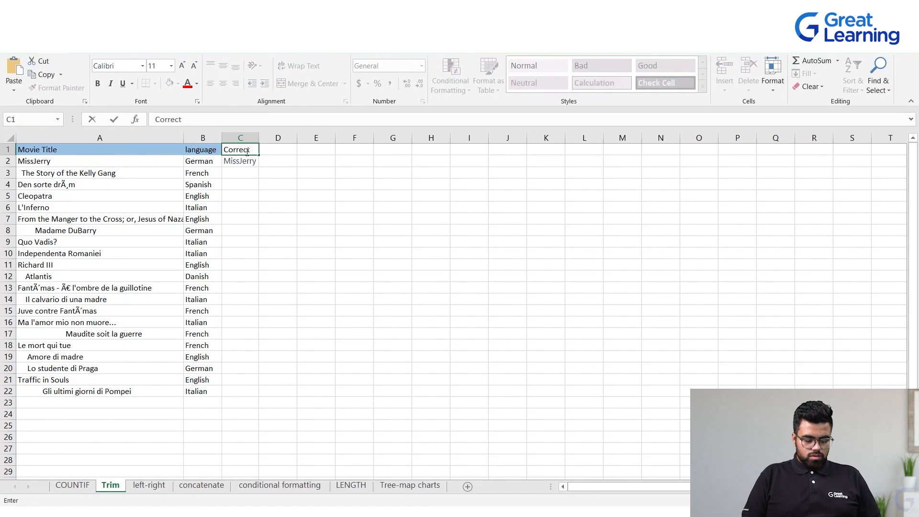
click(322, 202)
drag(259, 138, 276, 138)
click(402, 204)
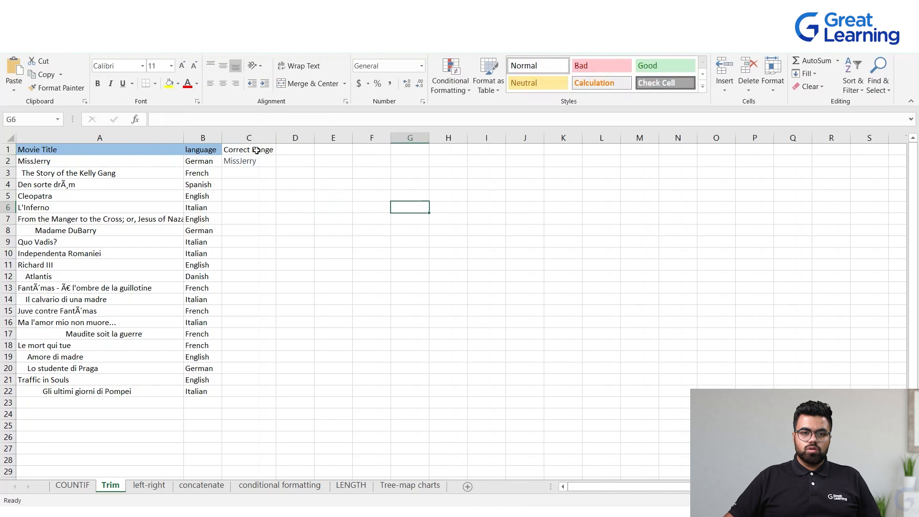
click(256, 150)
key(ctrl+b)
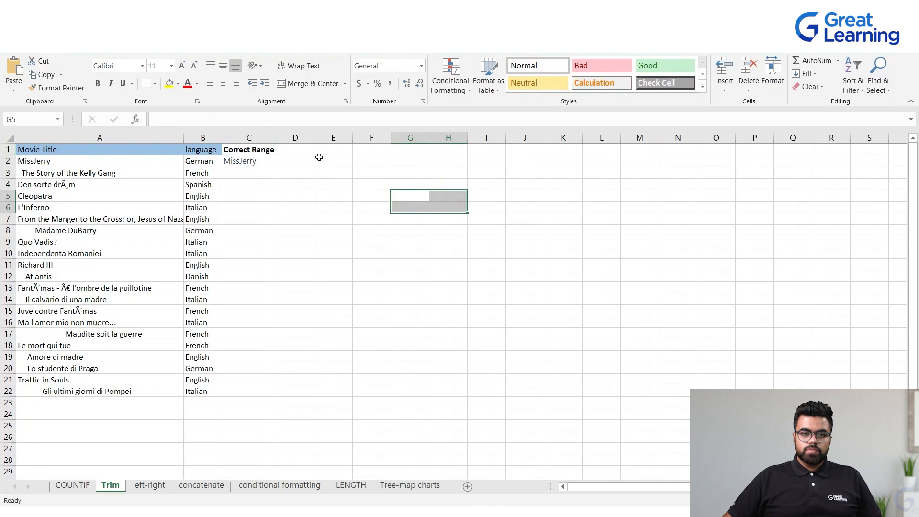
Fill the TRIM formula from C2 down to C22
click(267, 164)
double_click(259, 165)
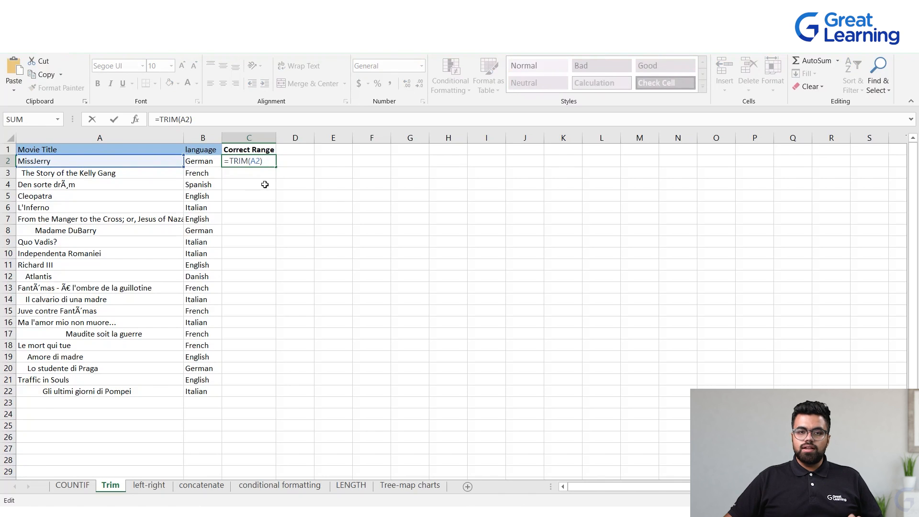
click(284, 169)
click(265, 161)
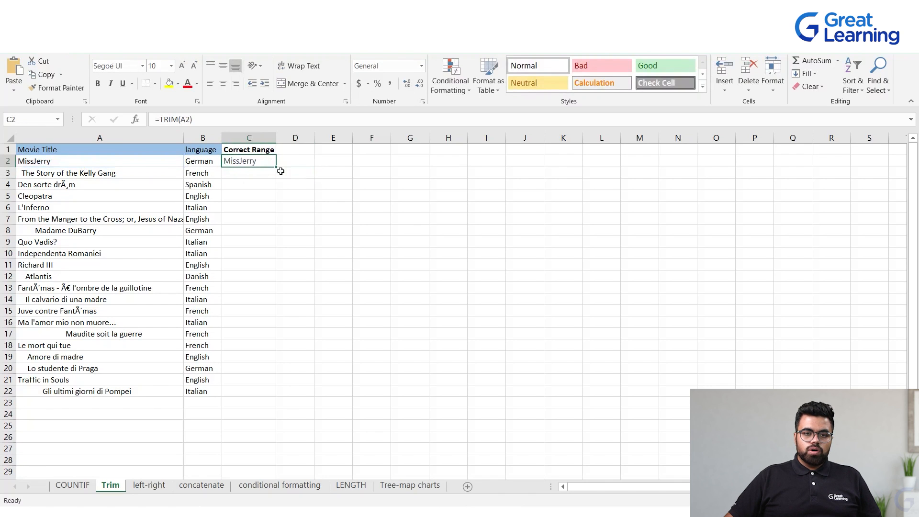
drag(276, 168, 258, 397)
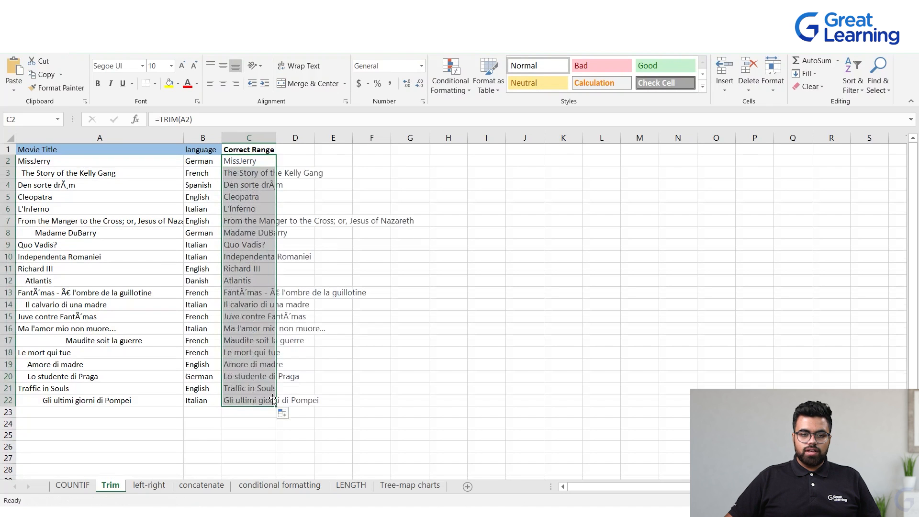
Inspect the leading spaces in the original movie titles in column A
click(24, 233)
double_click(30, 233)
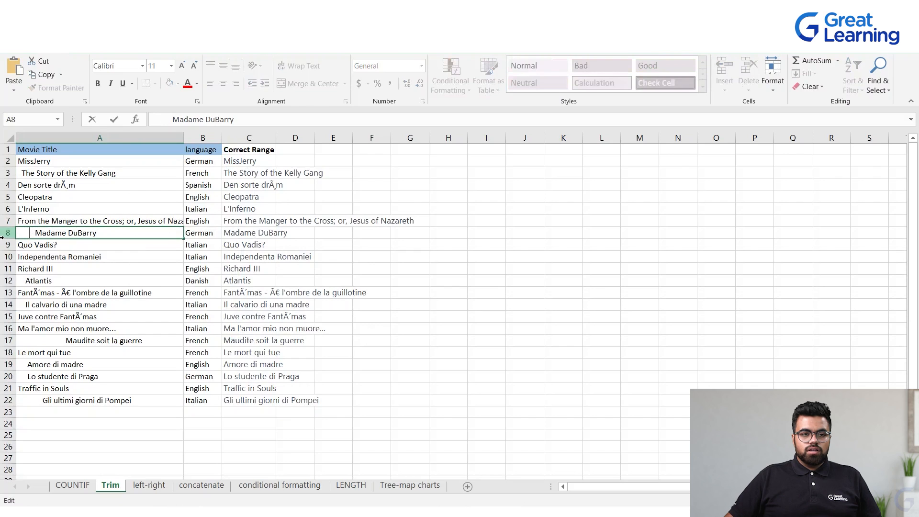
drag(34, 232, 18, 232)
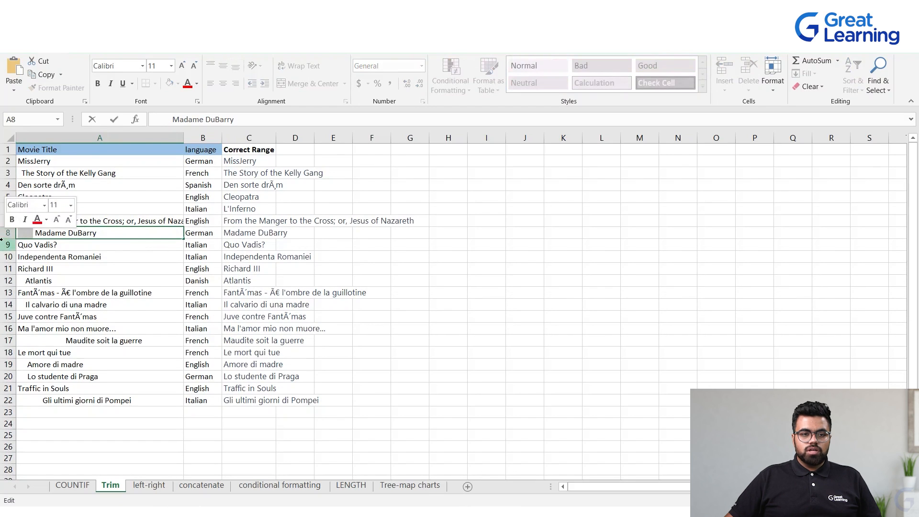
click(32, 283)
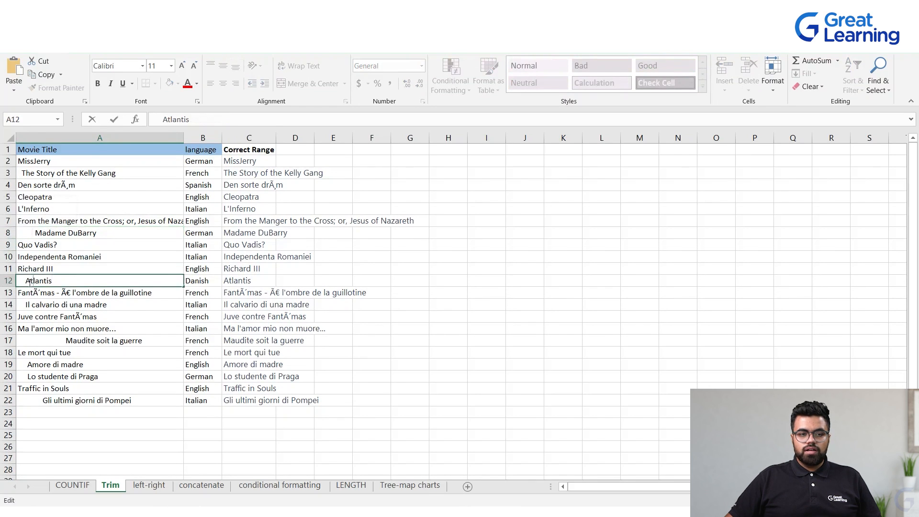
drag(24, 281, 8, 282)
double_click(56, 341)
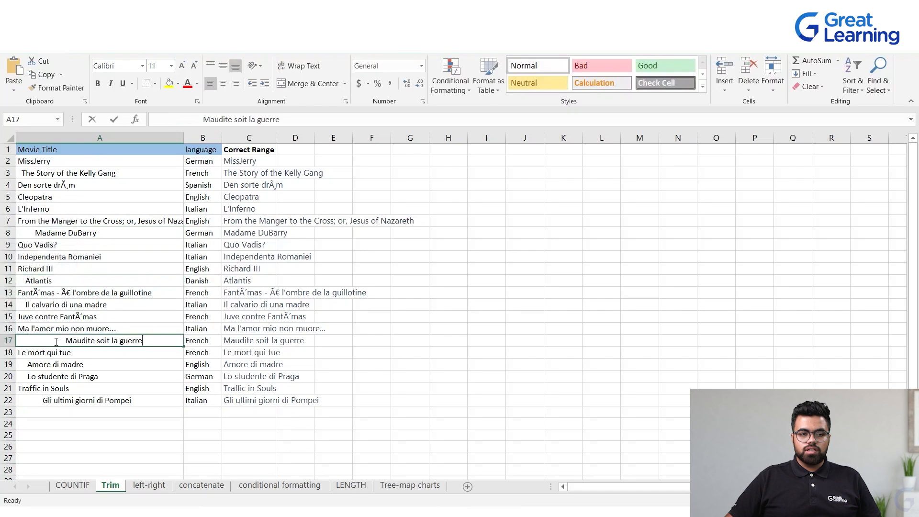
click(28, 374)
click(29, 364)
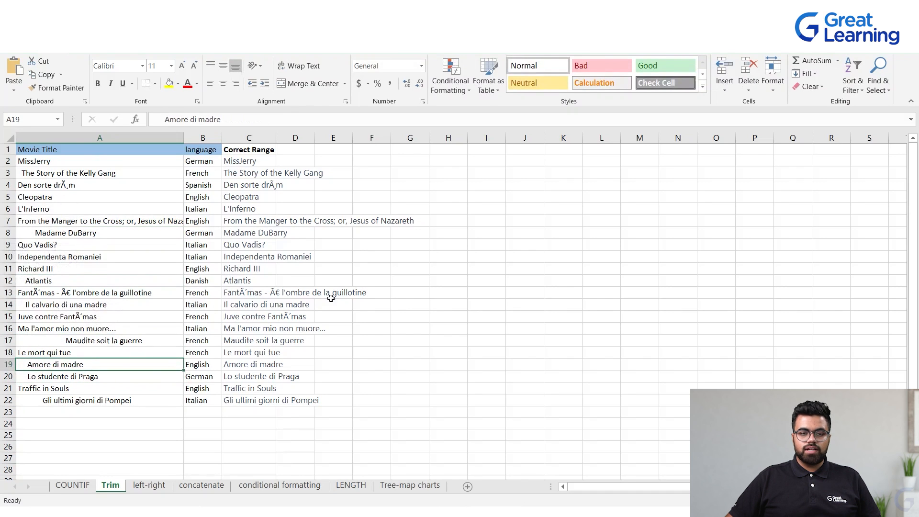
click(369, 304)
Autofit column C to the trimmed titles and switch to the left-right sheet
drag(234, 161, 232, 400)
double_click(276, 138)
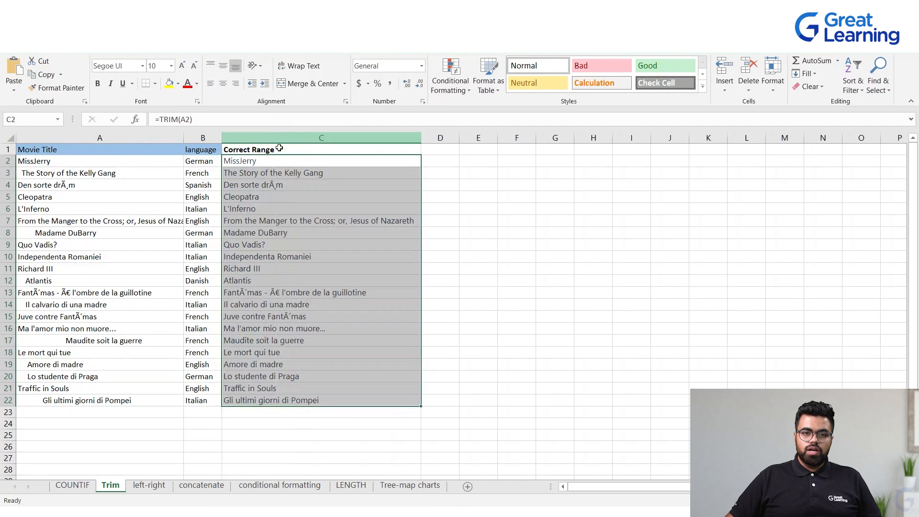
click(593, 245)
drag(330, 160, 303, 400)
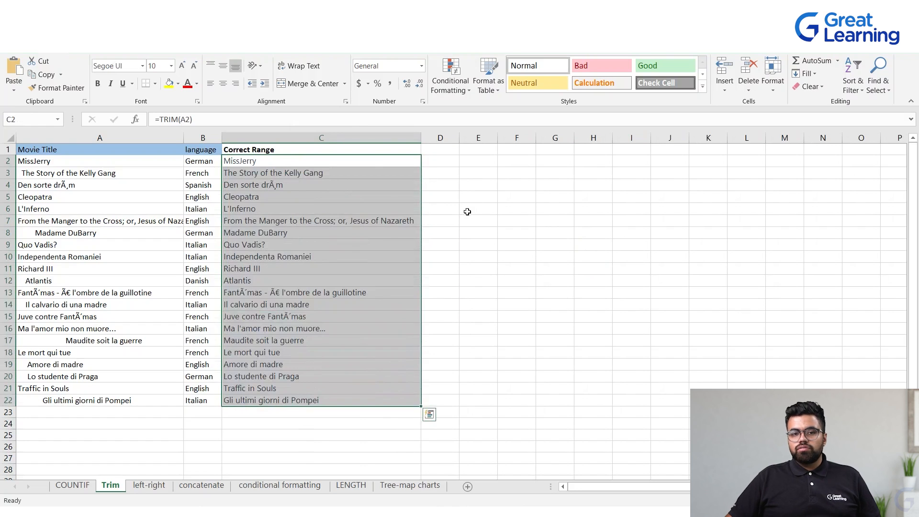
click(467, 209)
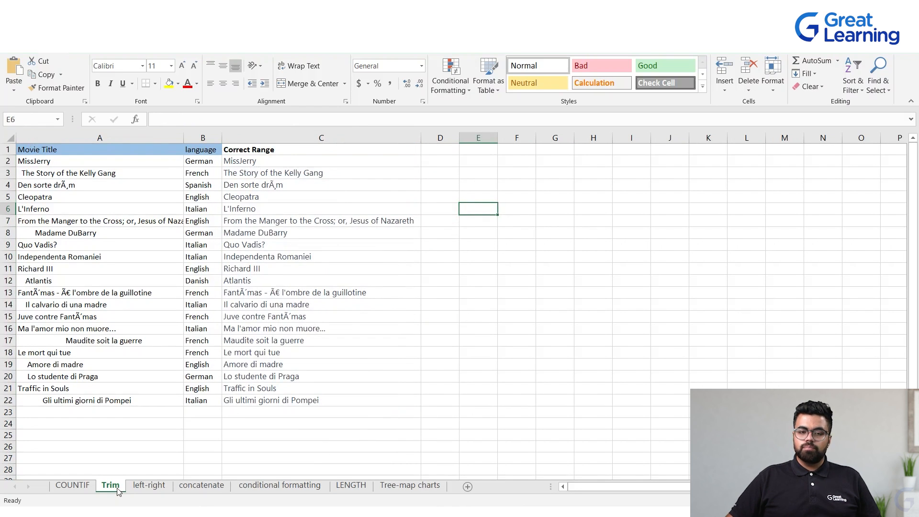
click(149, 485)
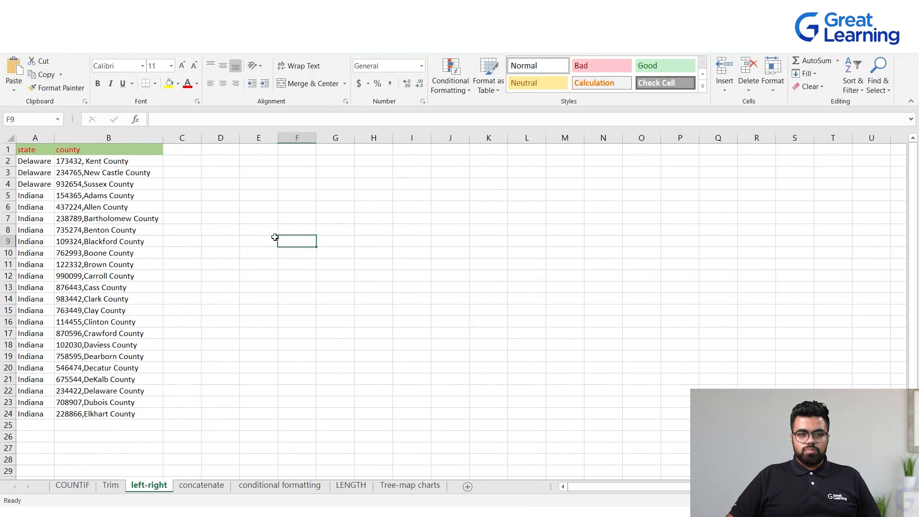
Enter the header Pincode in cell C1 of the left-right sheet
drag(79, 161, 72, 207)
drag(67, 239, 85, 414)
click(335, 391)
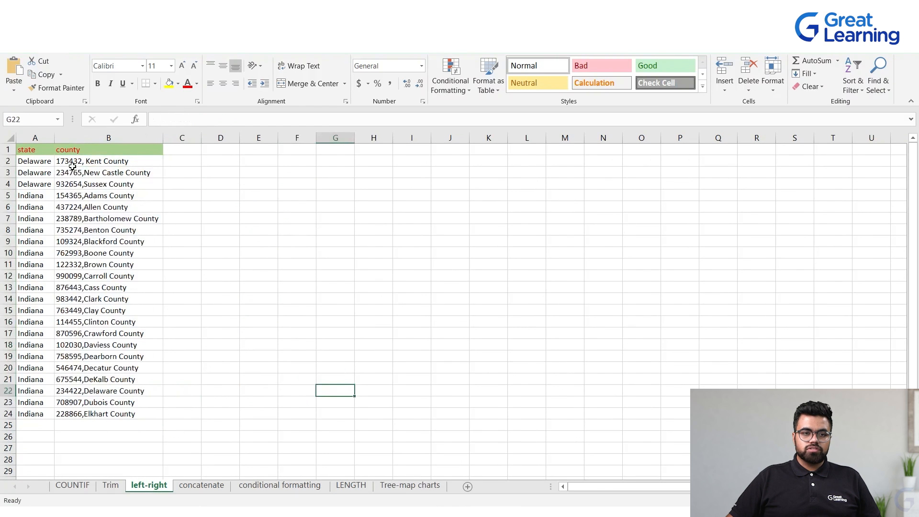
click(35, 149)
drag(34, 164, 38, 321)
click(36, 378)
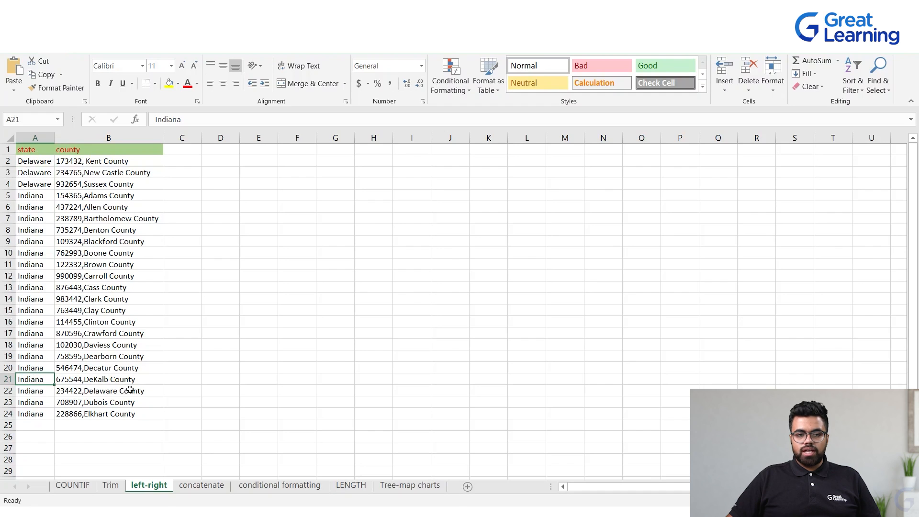
click(172, 151)
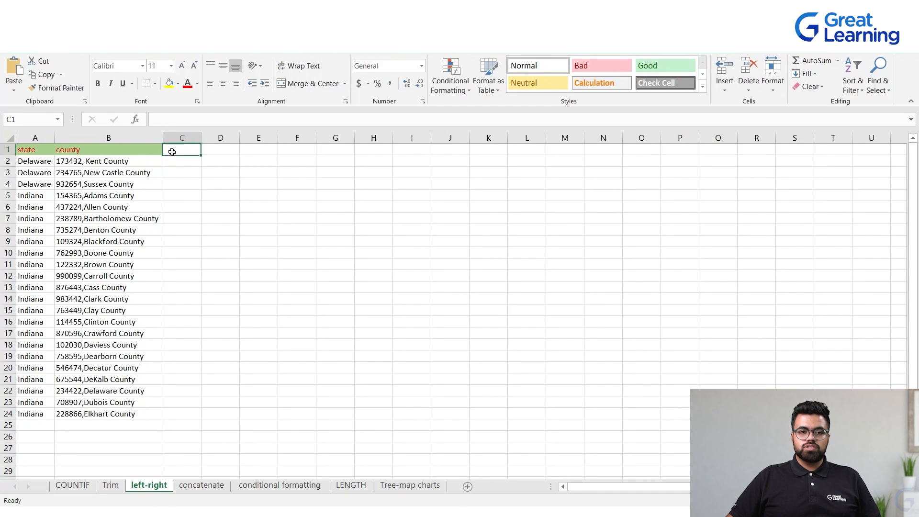
text(Pincode)
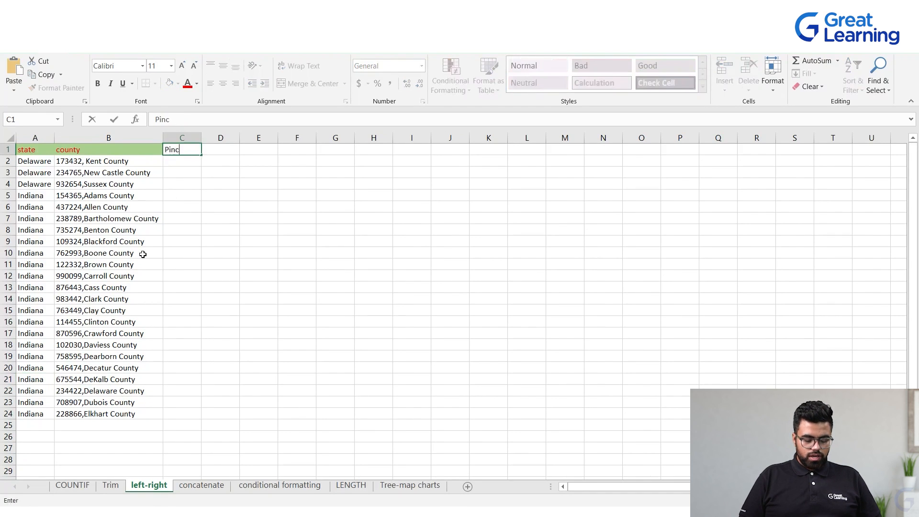
click(230, 213)
Examine the six-digit numbers at the start of the county entries in column B
click(172, 155)
click(72, 164)
double_click(68, 166)
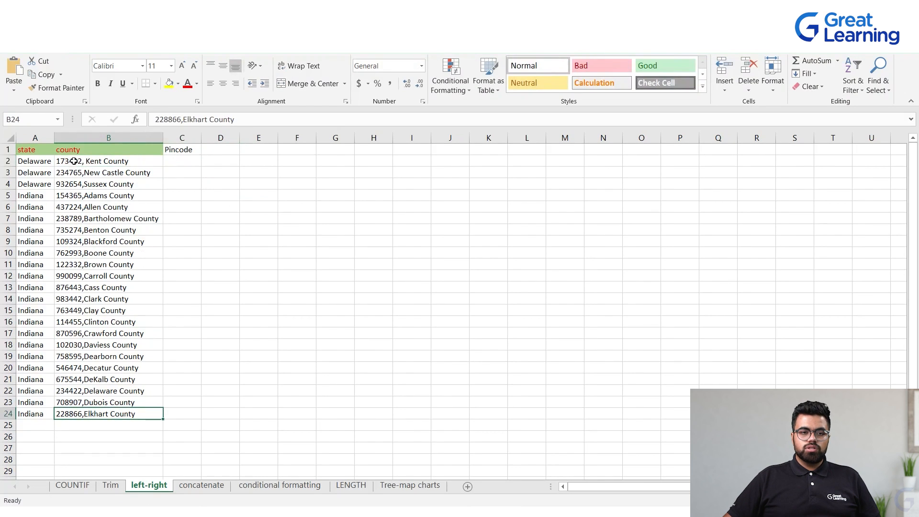
double_click(65, 162)
drag(83, 160, 36, 163)
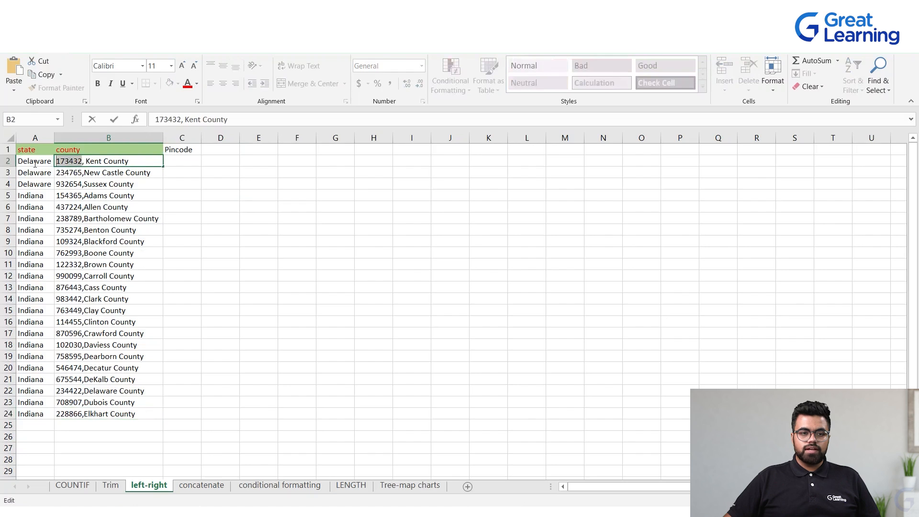
click(78, 174)
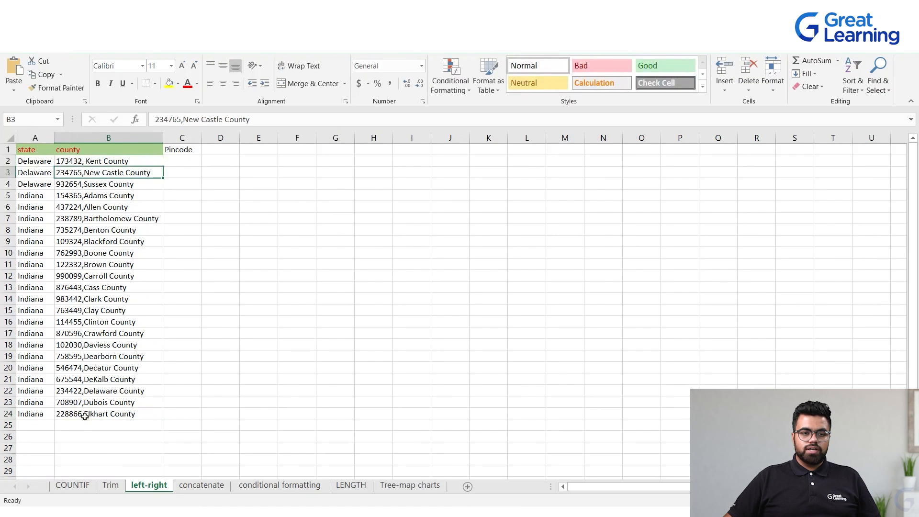
click(227, 219)
click(173, 150)
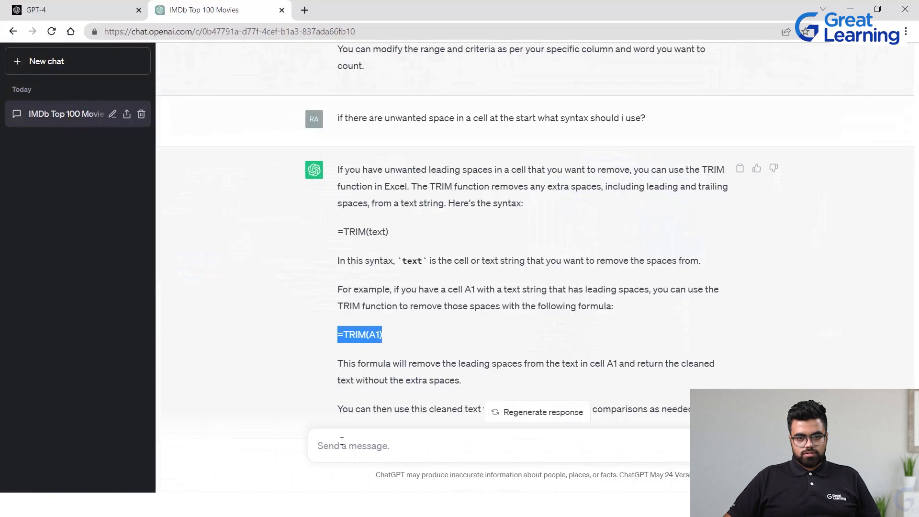
Ask ChatGPT how to extract 5 letters from the left of a cell and add them in a new column
click(342, 445)
text(How)
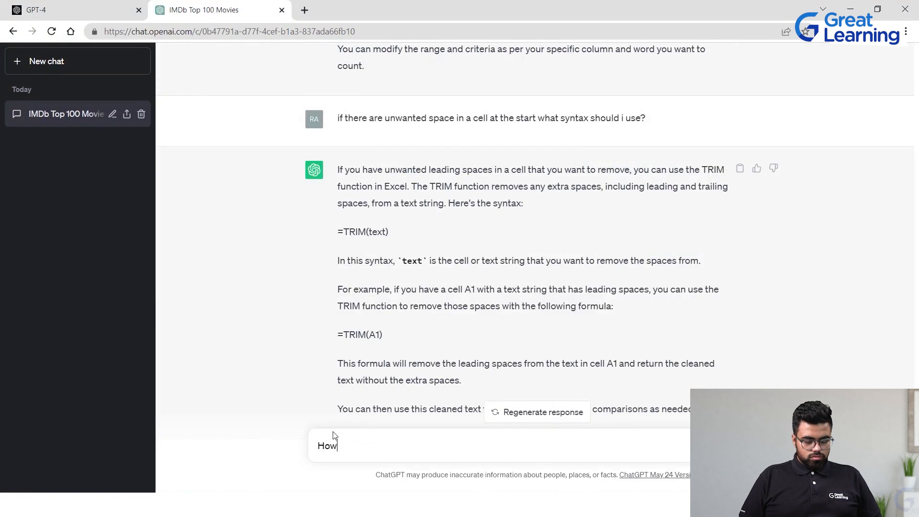
text( do i extract 5 lette)
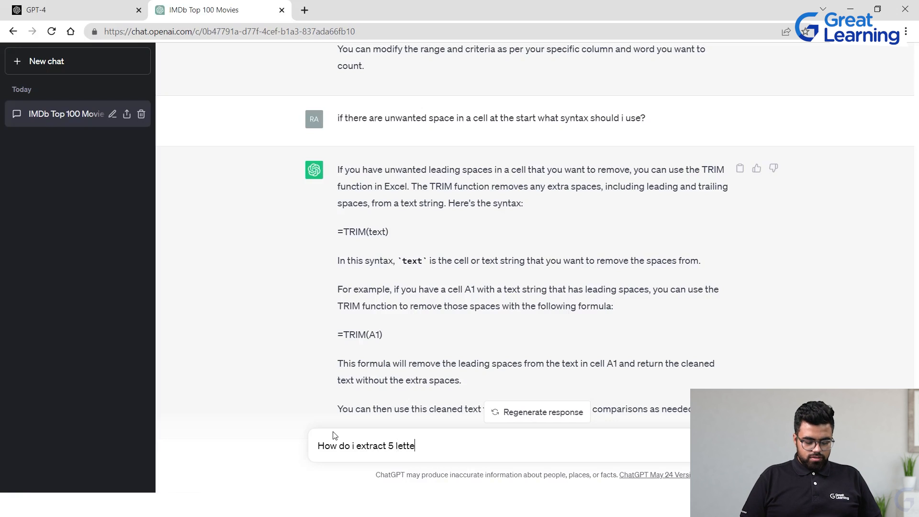
text(rs o)
text(n the le)
text(ft of a ce)
text(ll and add)
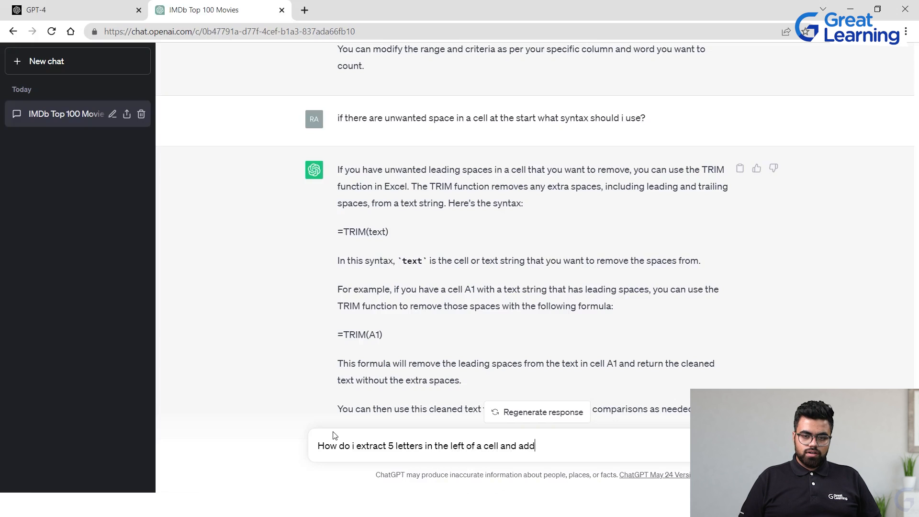
text( the s)
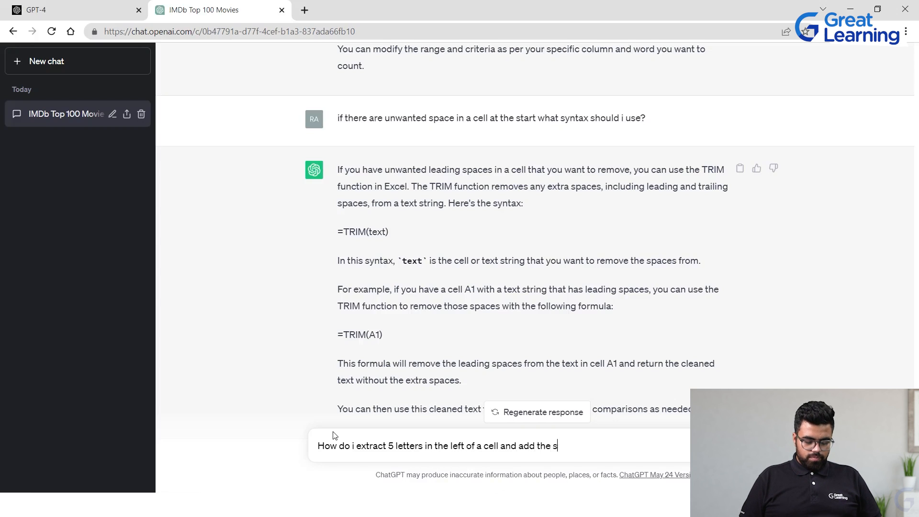
text(ame in a new column)
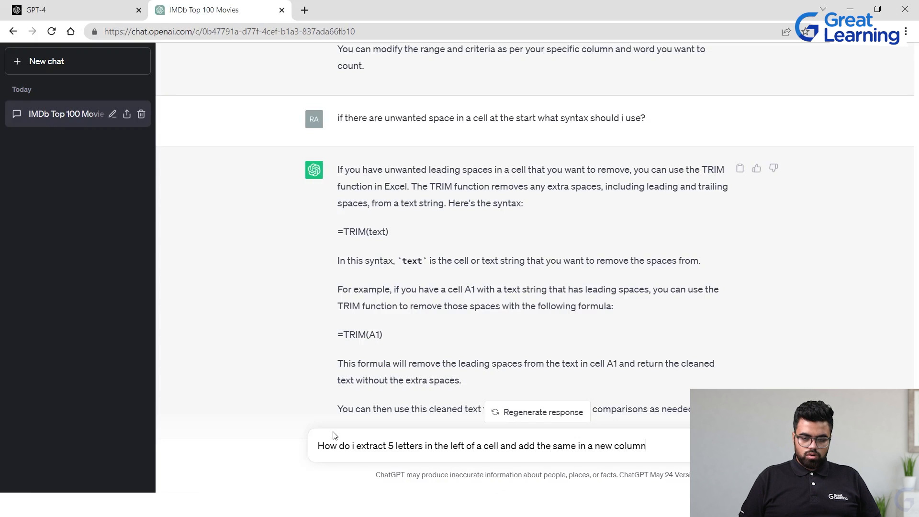
key(Return)
text(?)
key(Return)
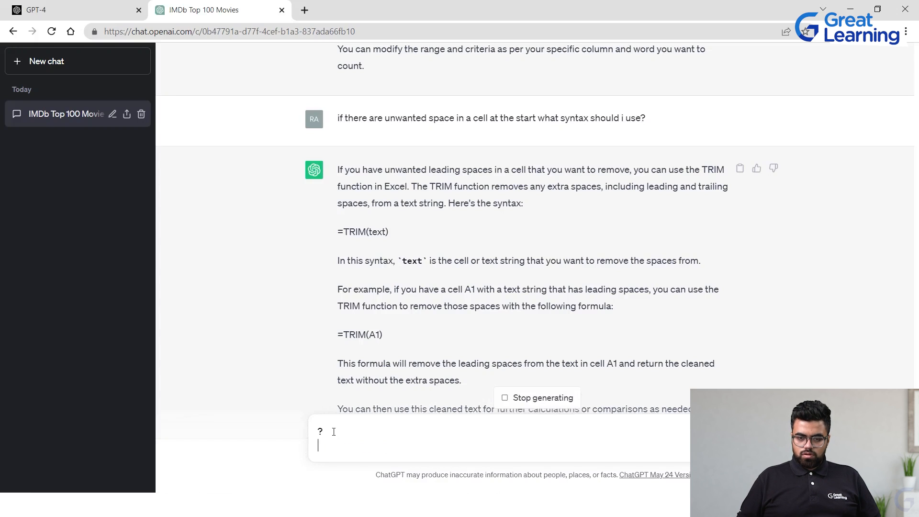
scroll(526, 424, down, 1)
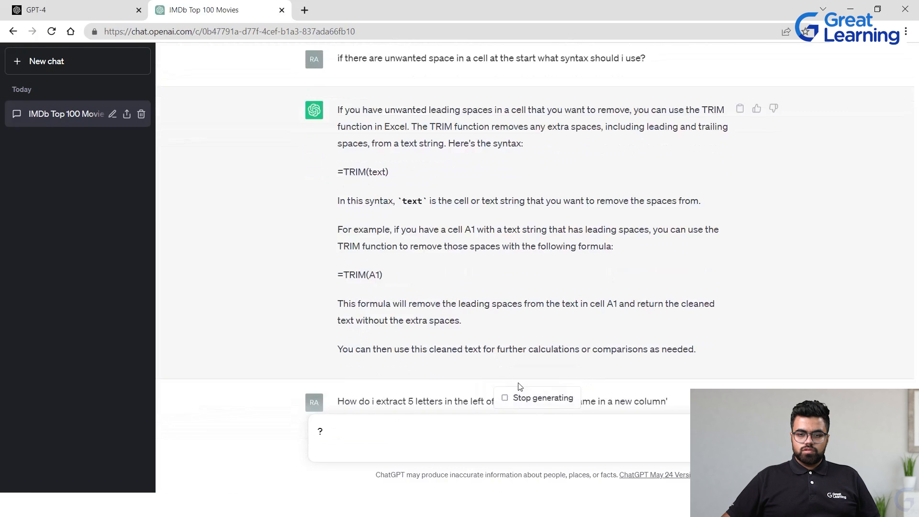
drag(371, 425, 316, 424)
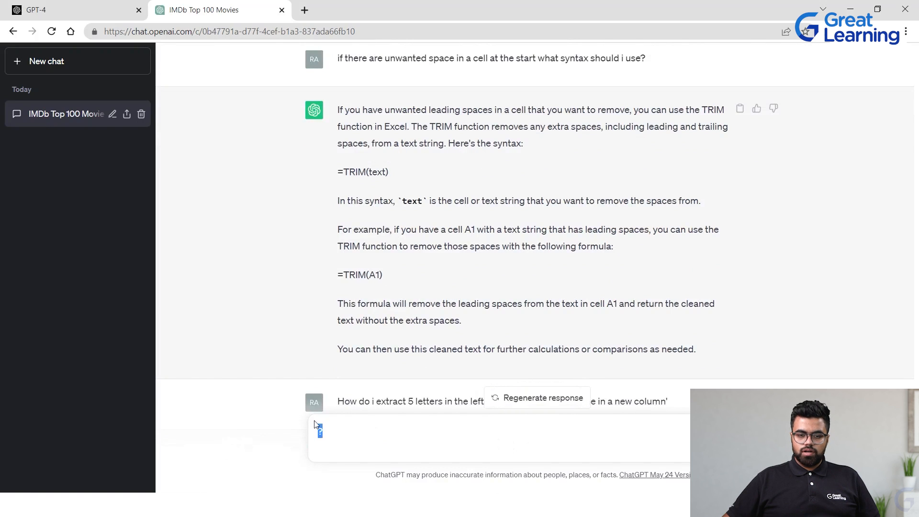
key(BackSpace)
scroll(642, 371, down, 7)
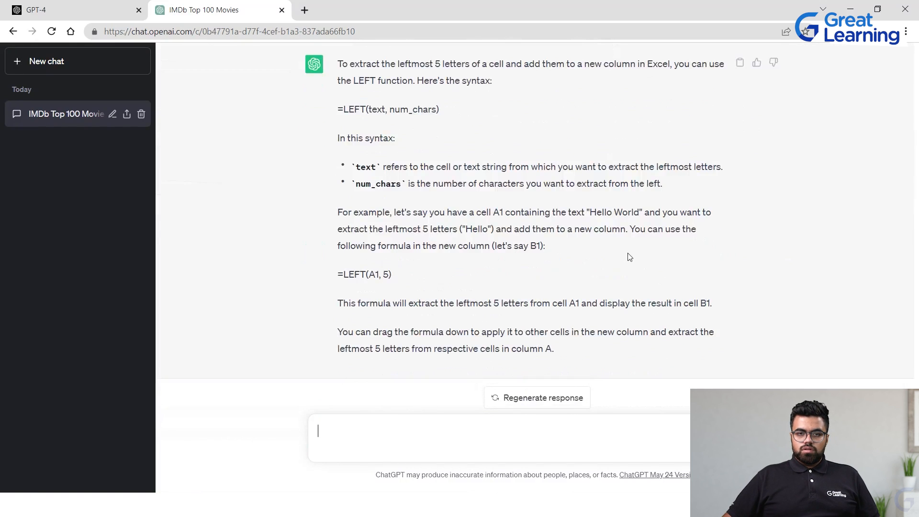
Copy the example formula =LEFT(A1, 5) from ChatGPT's reply
scroll(480, 234, up, 2)
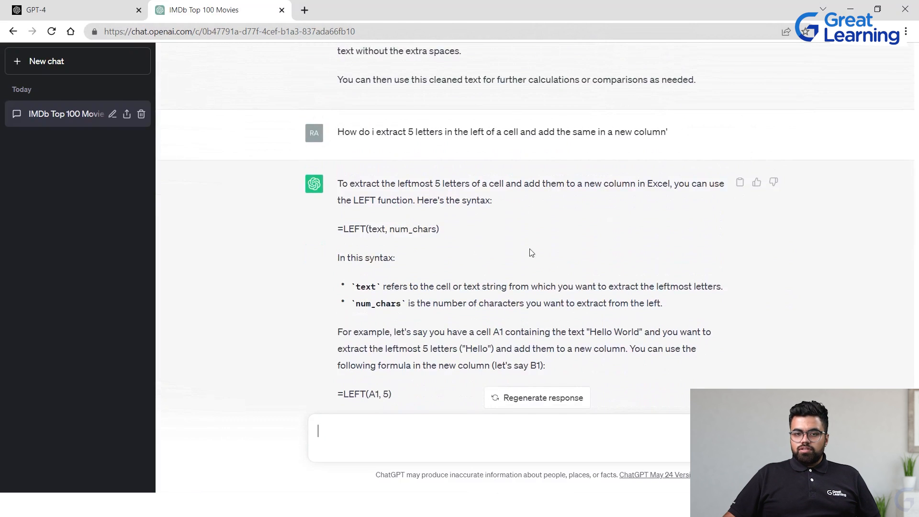
drag(333, 234, 479, 223)
click(479, 223)
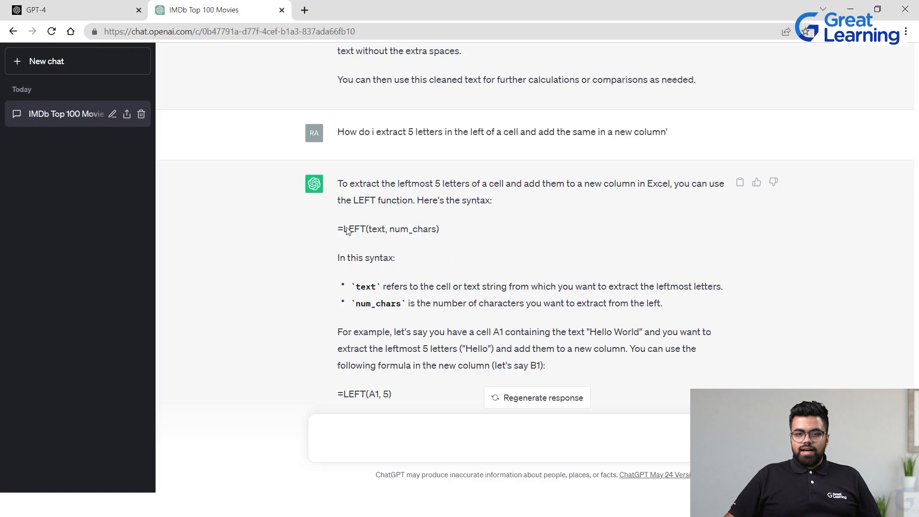
scroll(381, 269, down, 2)
drag(392, 274, 421, 273)
key(ctrl+c)
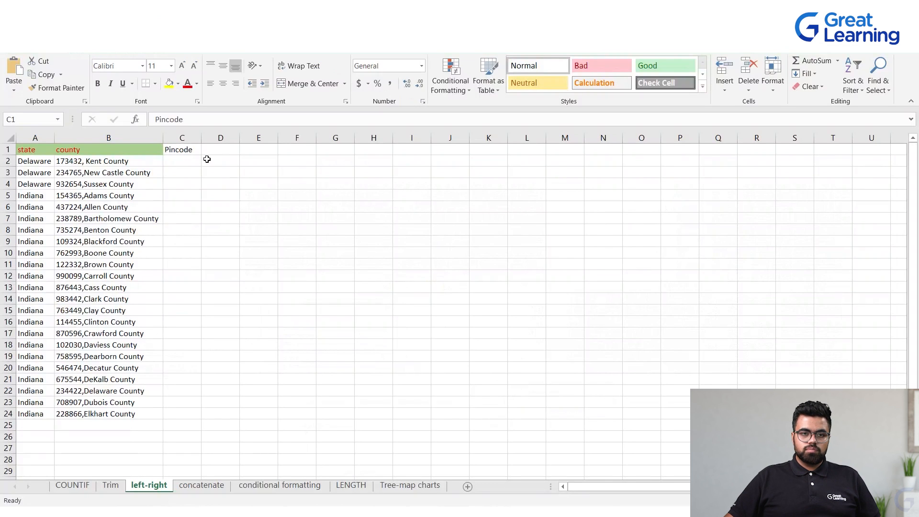
Paste the LEFT formula into C2 and change it to =LEFT(B2, 6)
click(191, 171)
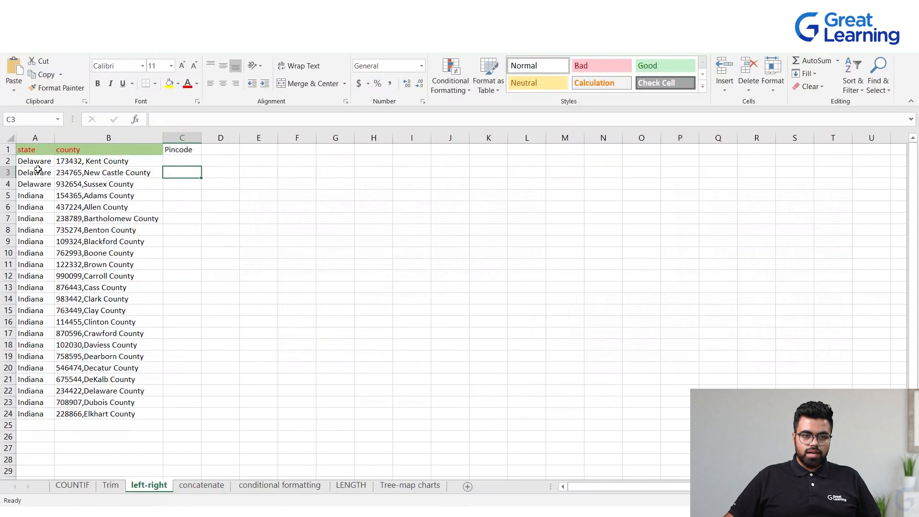
click(189, 161)
key(ctrl+v)
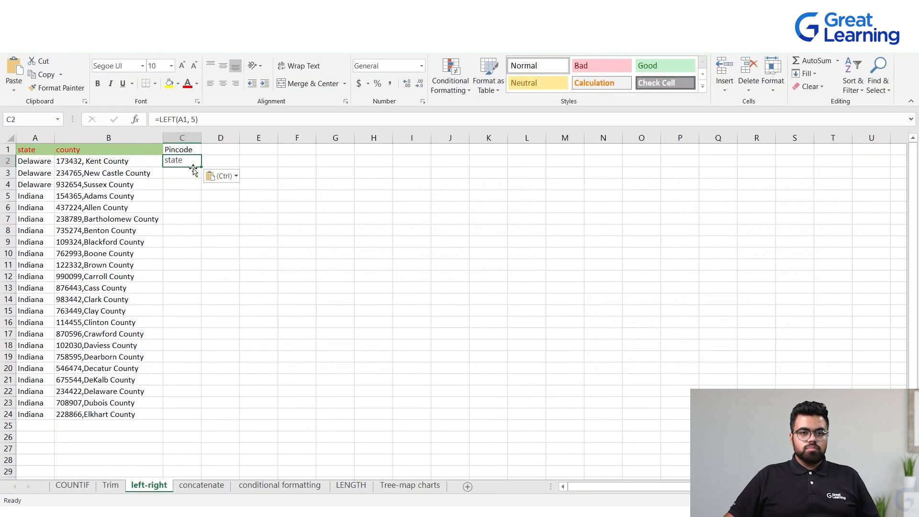
double_click(187, 162)
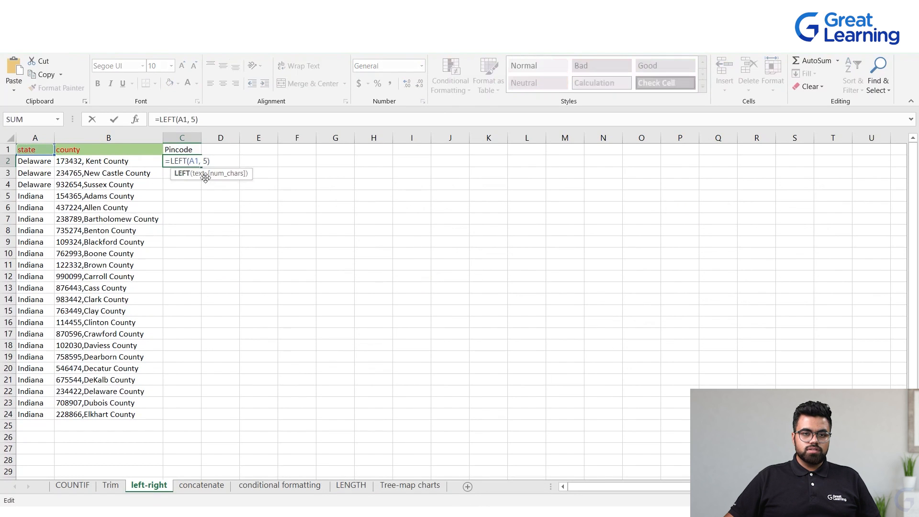
click(195, 159)
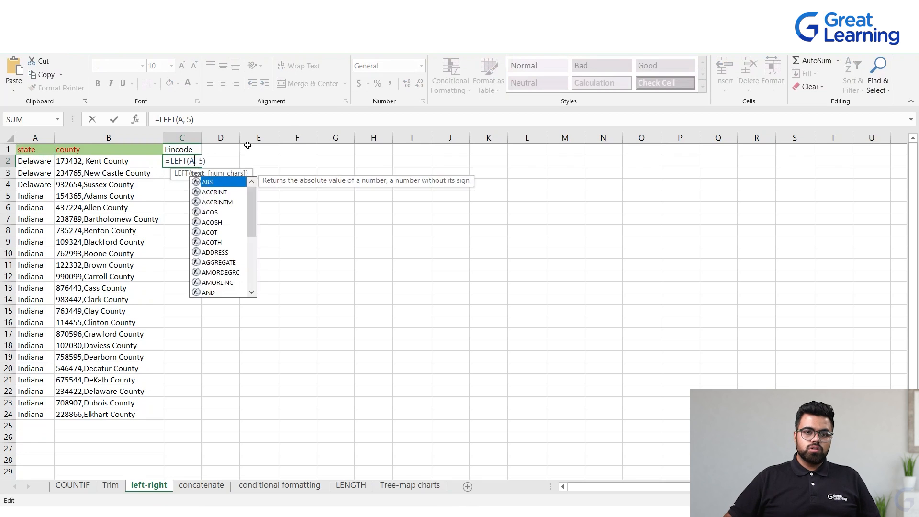
key(BackSpace)
key(BackSpace)
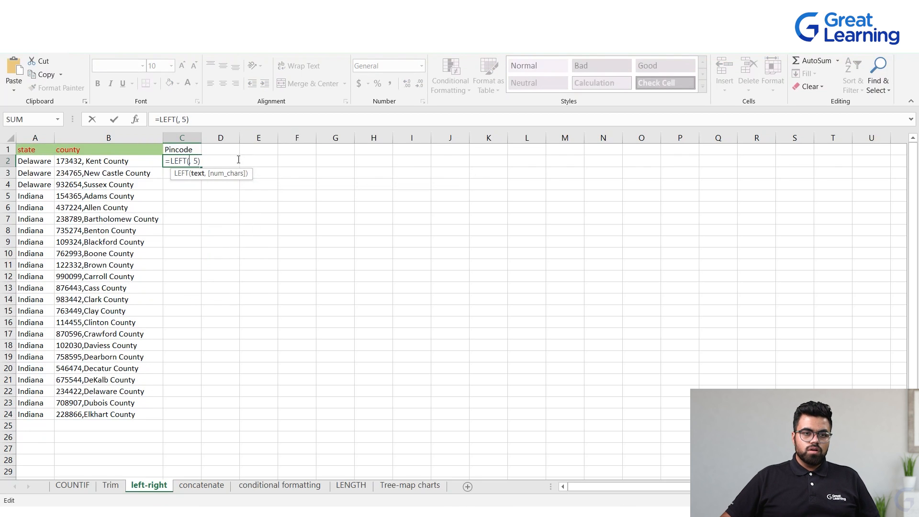
click(72, 161)
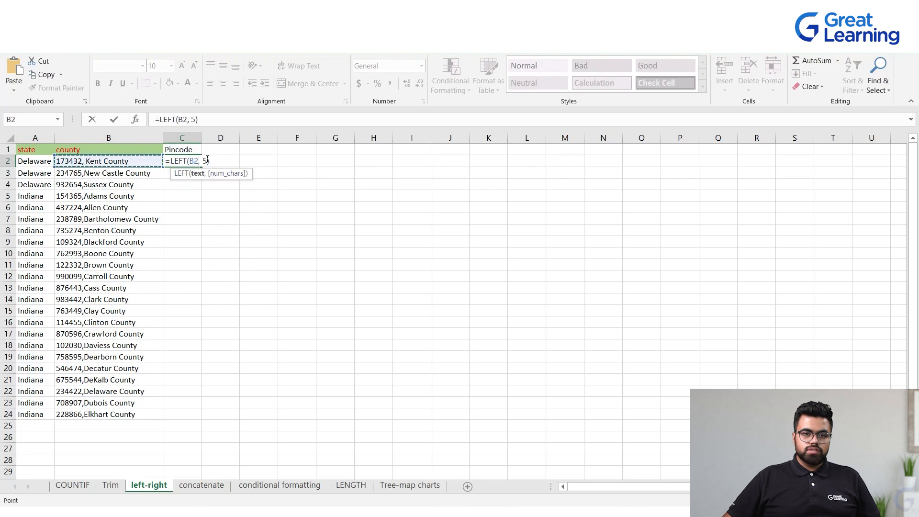
drag(207, 161, 215, 161)
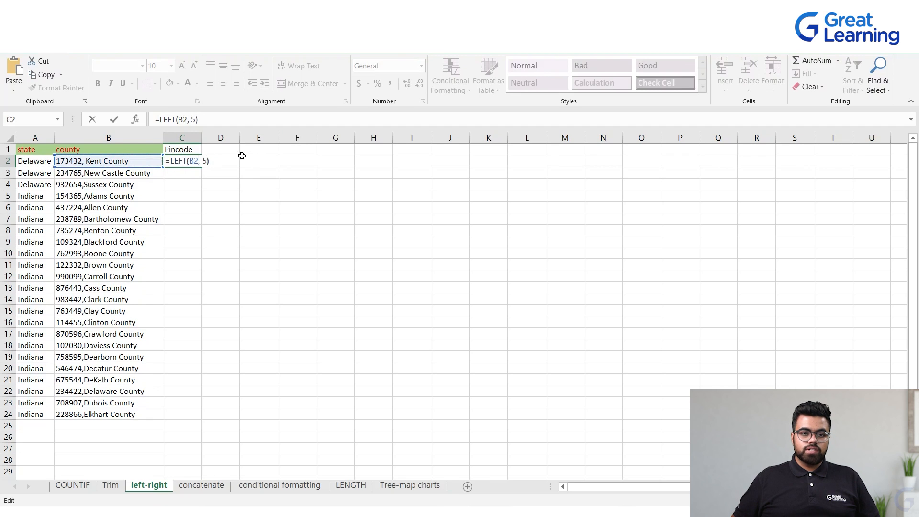
key(Left)
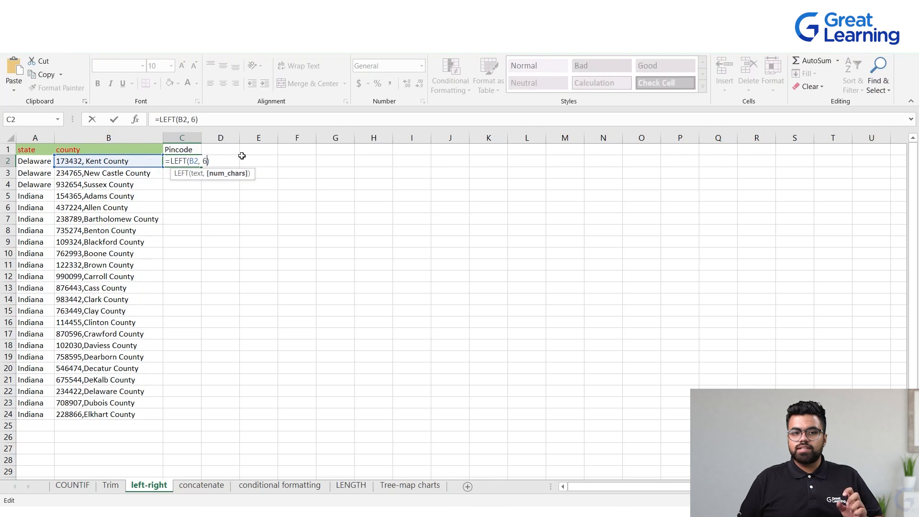
key(Return)
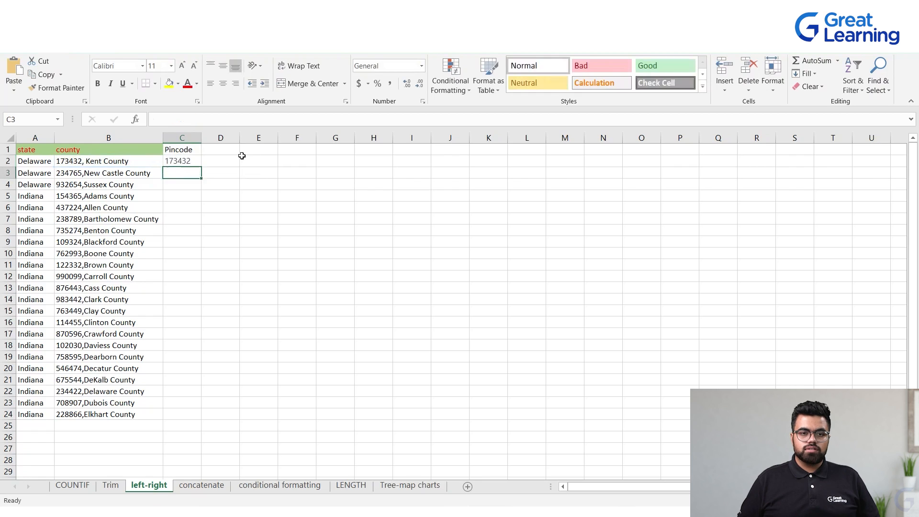
Fill the LEFT formula from C2 down to C24
click(67, 165)
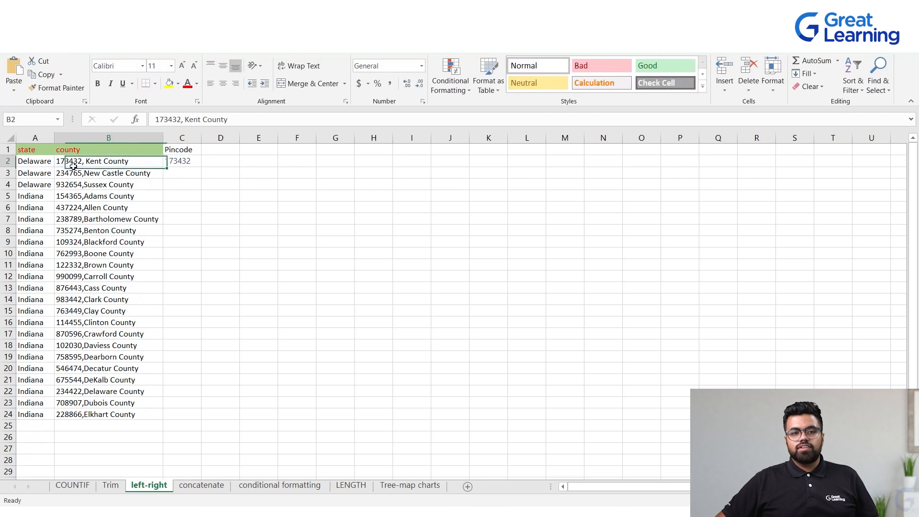
click(187, 152)
click(187, 163)
drag(201, 167, 177, 416)
click(273, 162)
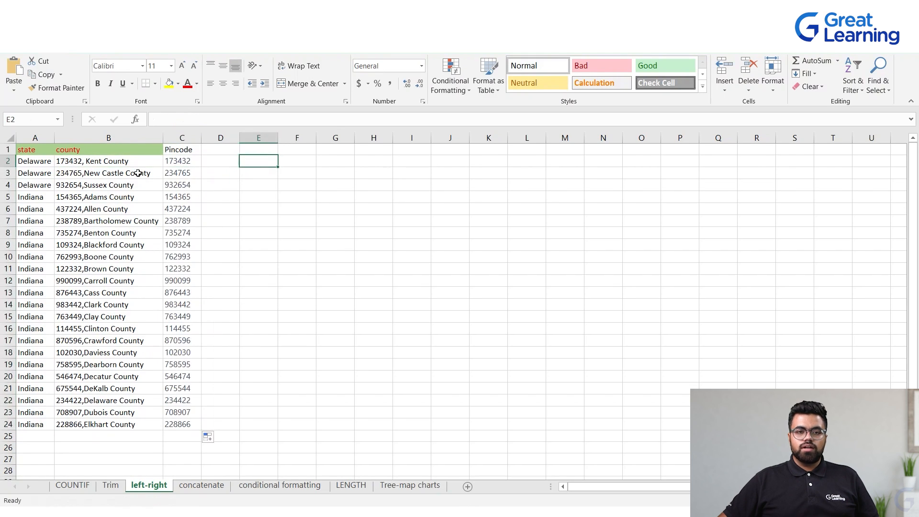
Make the Pincode header in C1 bold
click(175, 147)
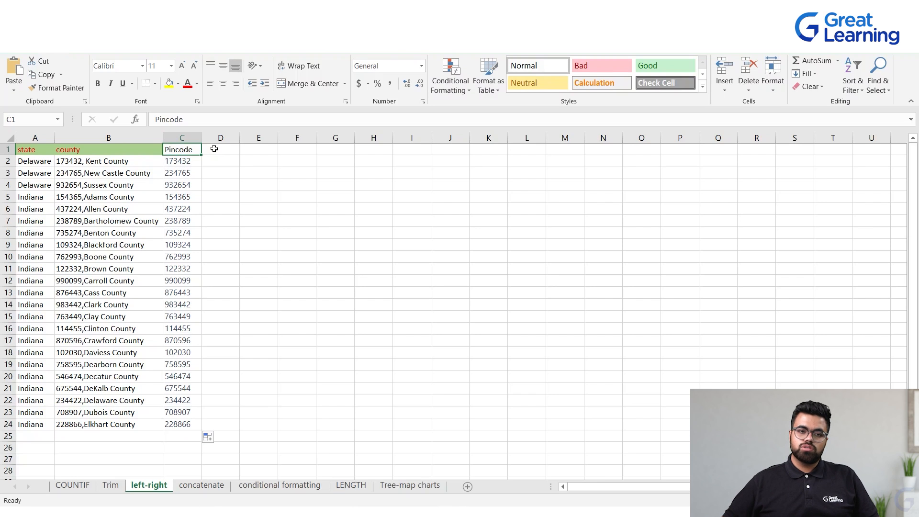
click(251, 174)
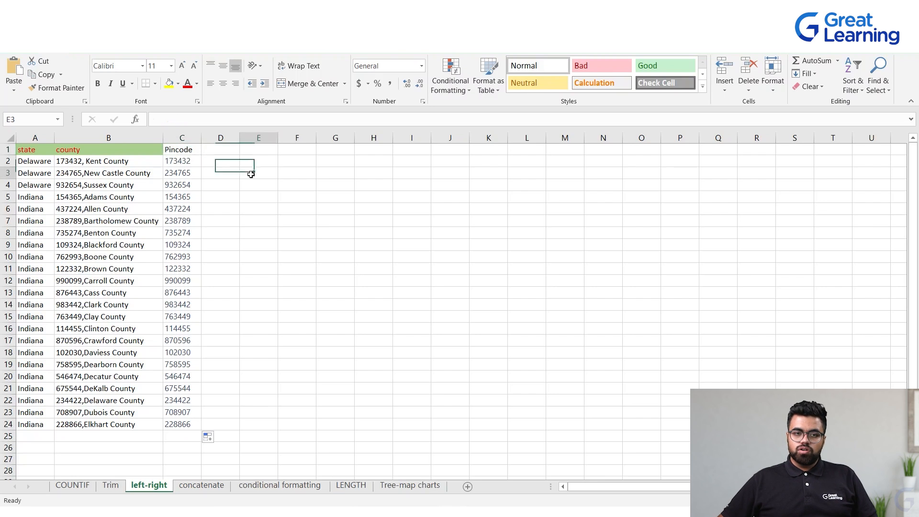
click(188, 152)
key(ctrl+b)
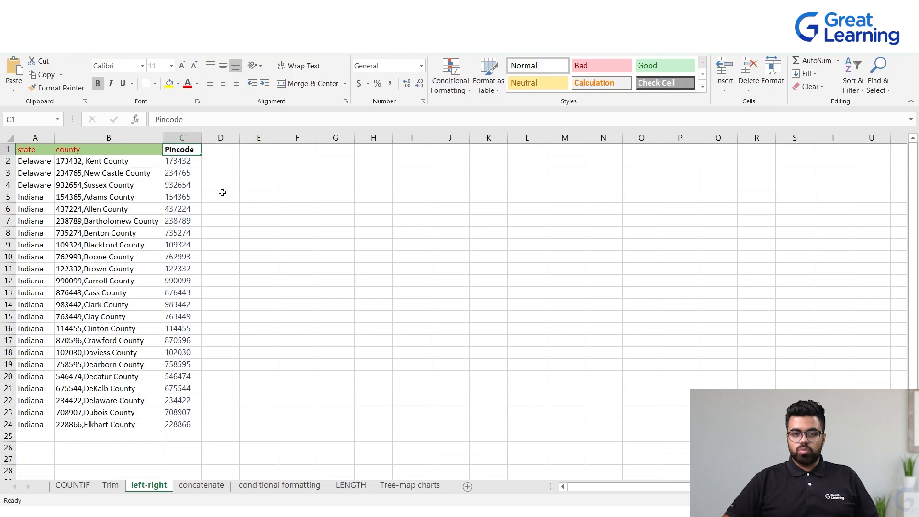
click(256, 177)
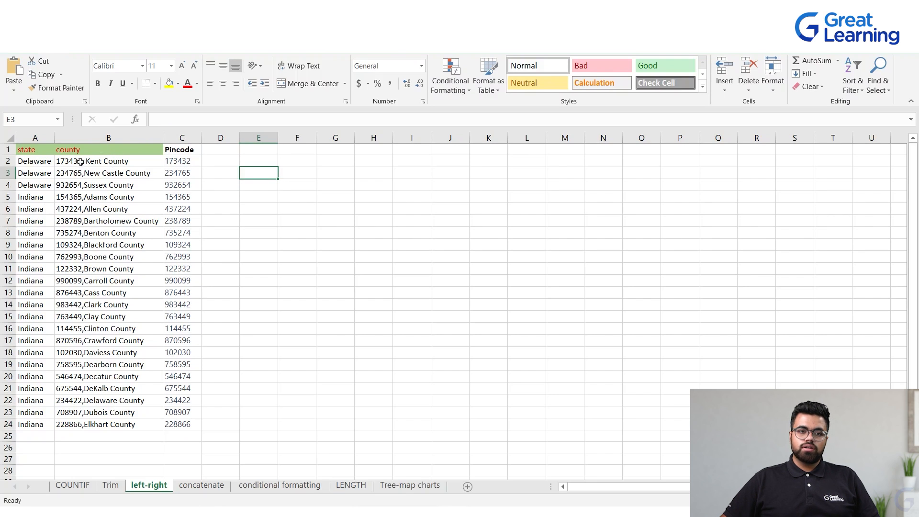
Open the concatenate worksheet and review its first and last name columns
drag(182, 161, 189, 423)
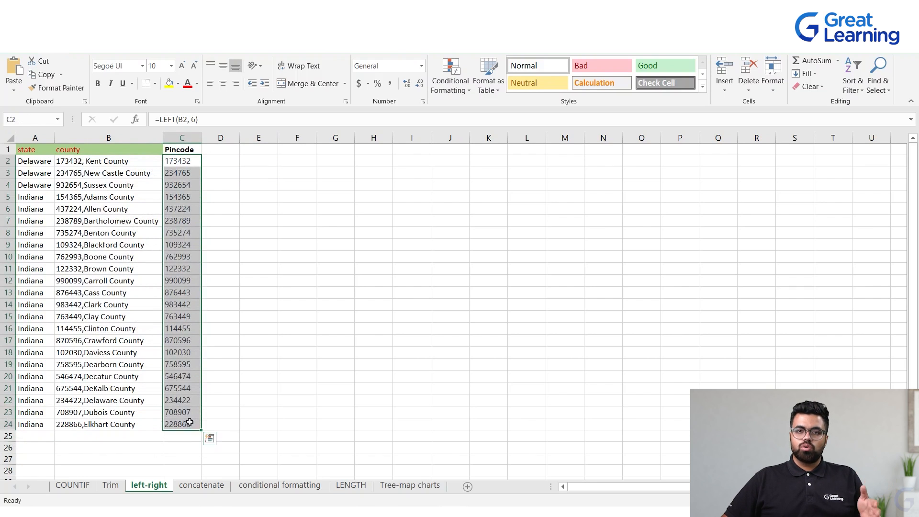
click(287, 232)
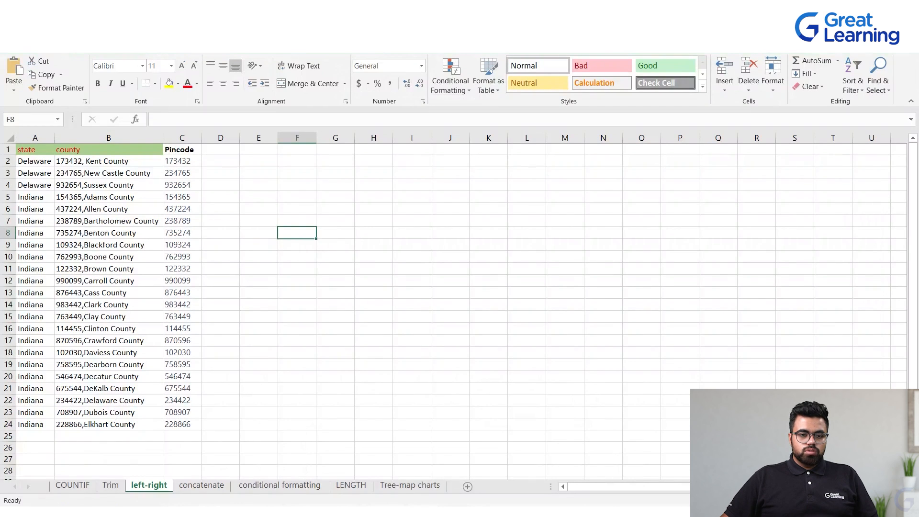
click(201, 485)
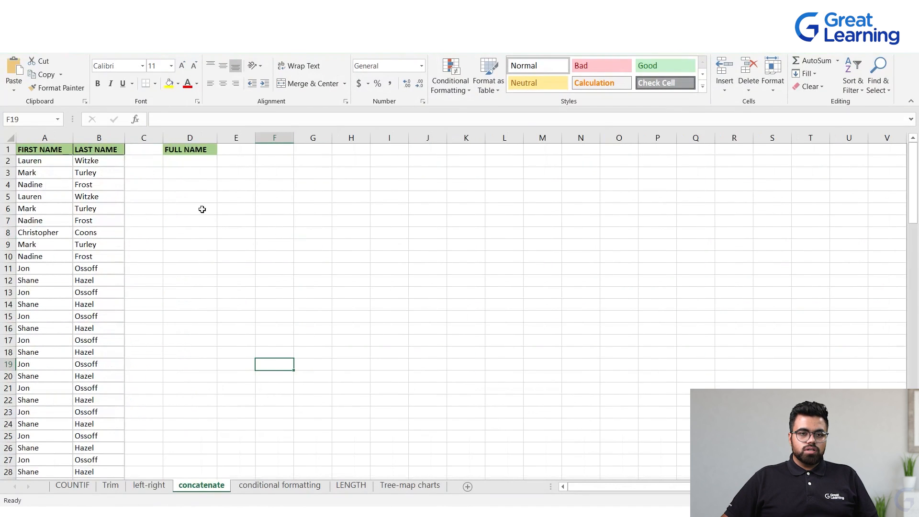
scroll(202, 209, down, 5)
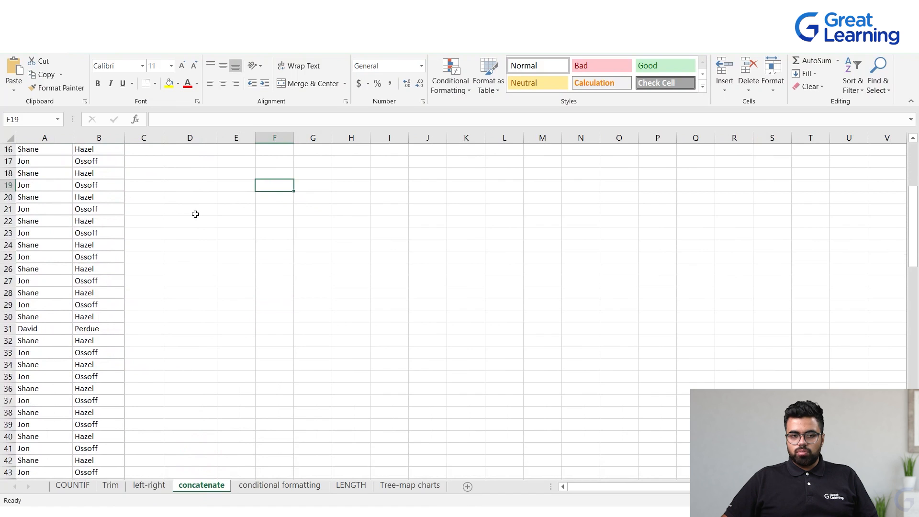
scroll(195, 214, up, 5)
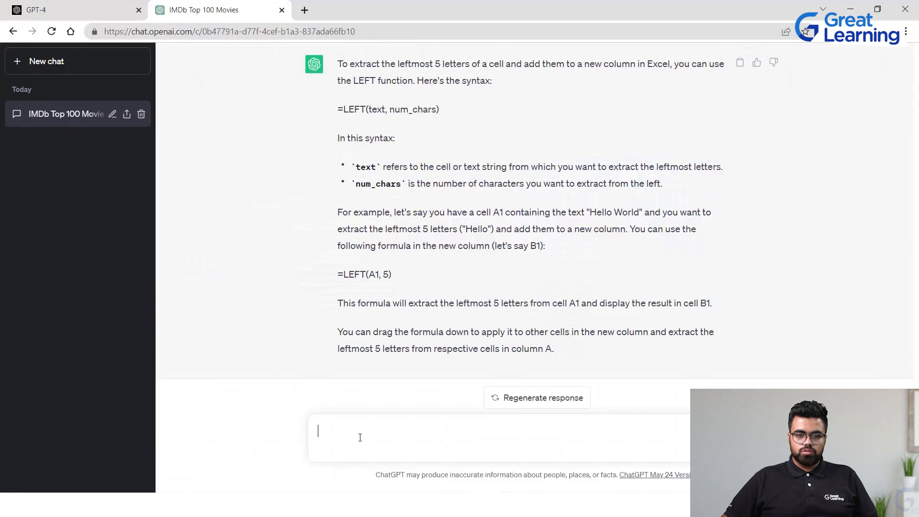
Ask ChatGPT "WHat if i wanna combine two cells and add it in a new column"
text(WHat if i wanna combine two cells and add)
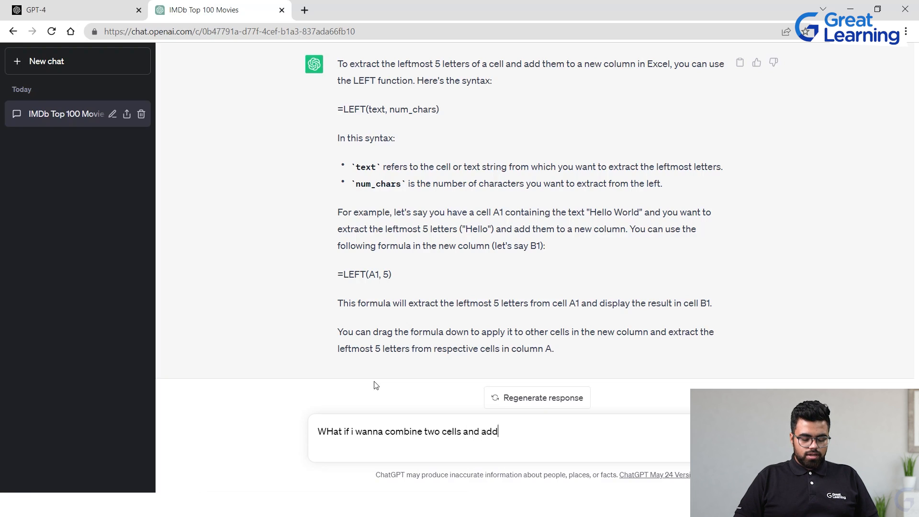
text( it in a new column)
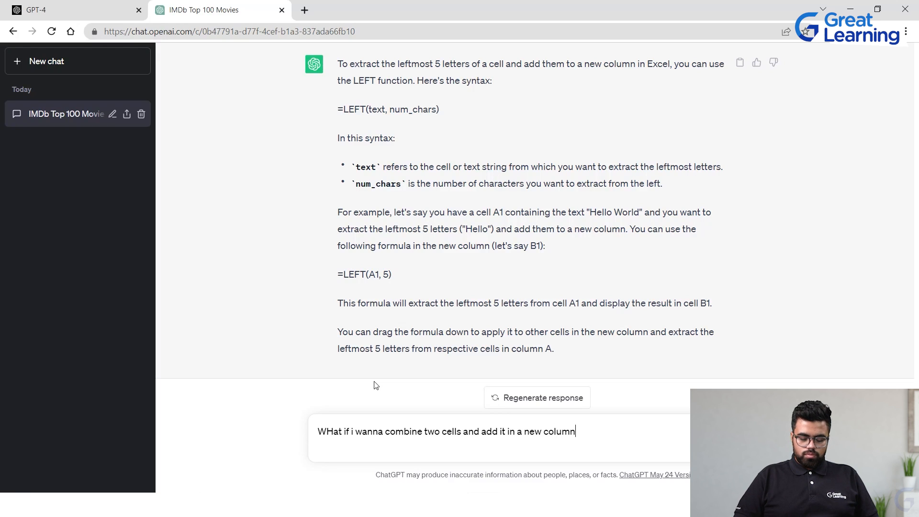
key(Return)
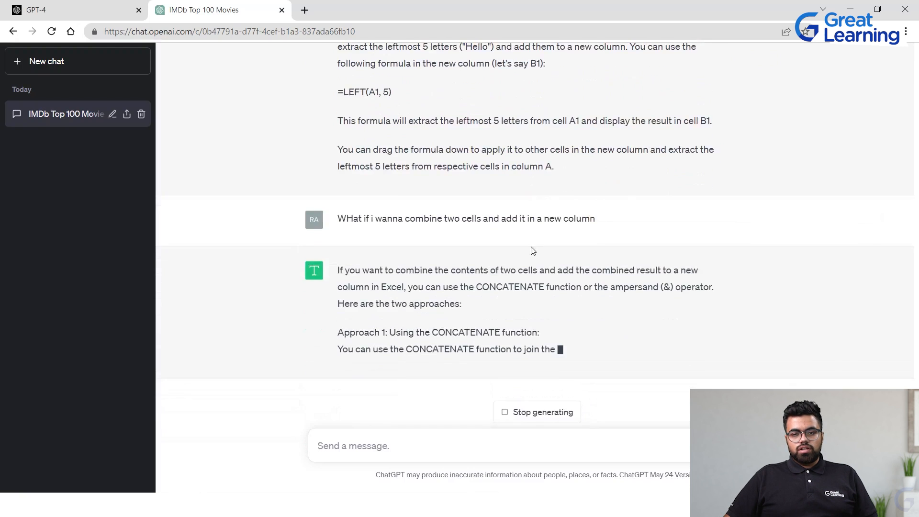
Copy the example formula =CONCATENATE(A1, B1) from ChatGPT's reply
scroll(488, 239, up, 1)
drag(476, 244, 547, 243)
scroll(521, 260, down, 3)
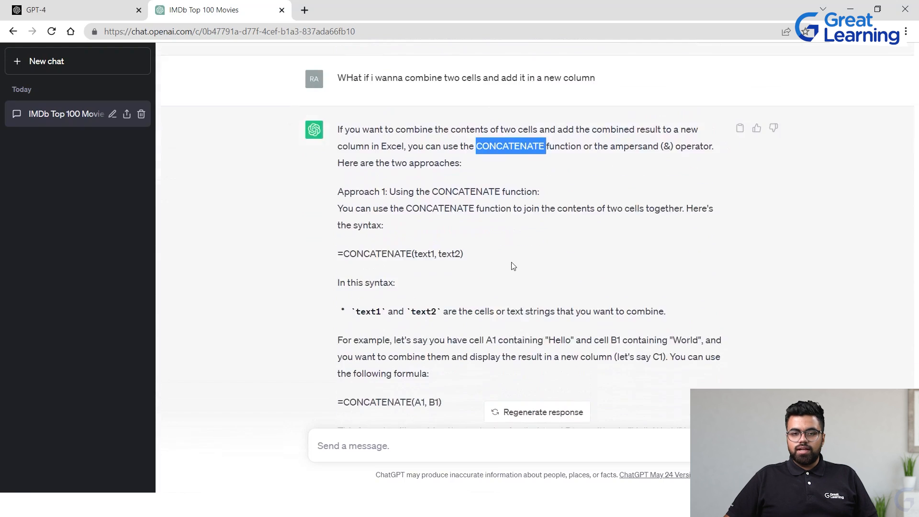
drag(332, 236, 494, 223)
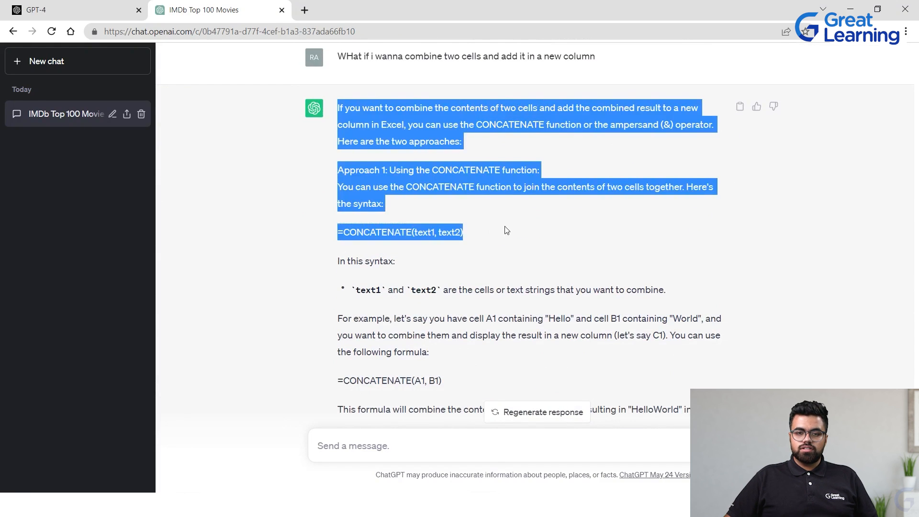
drag(335, 242, 496, 224)
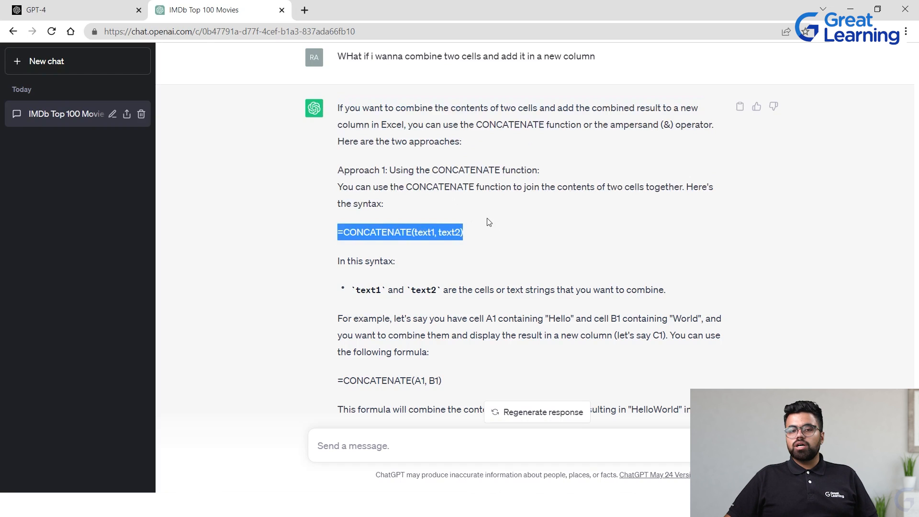
scroll(480, 202, down, 5)
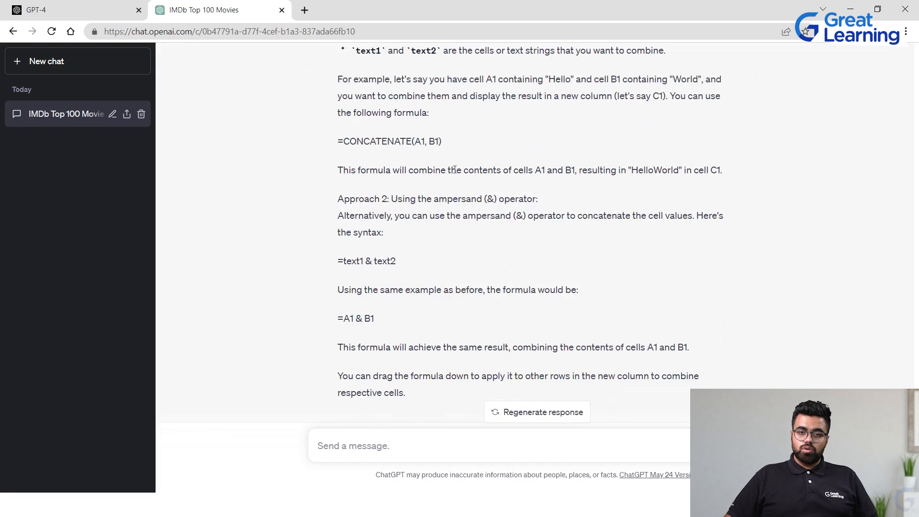
drag(445, 140, 356, 50)
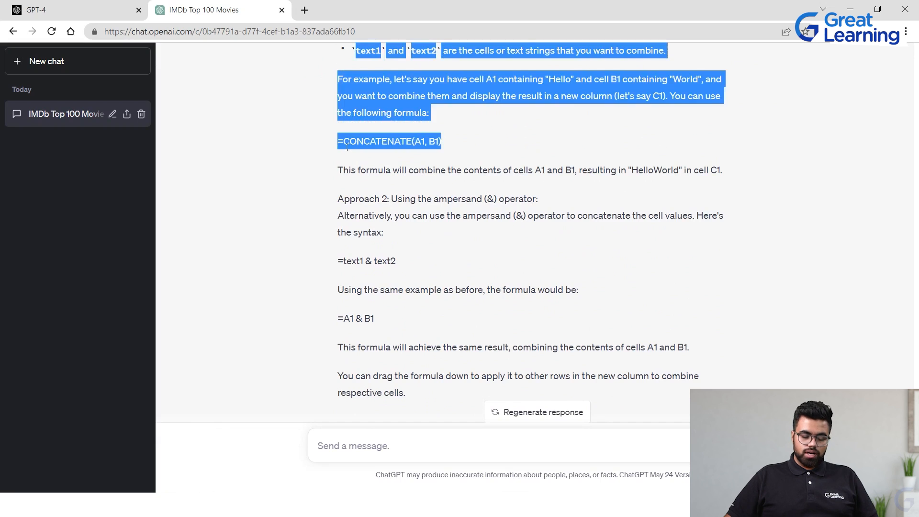
click(443, 135)
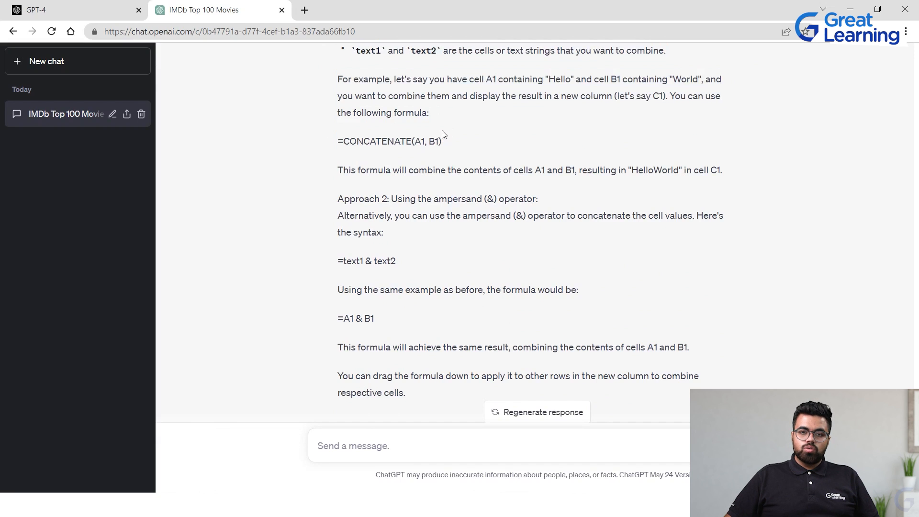
drag(436, 142, 338, 147)
key(ctrl+c)
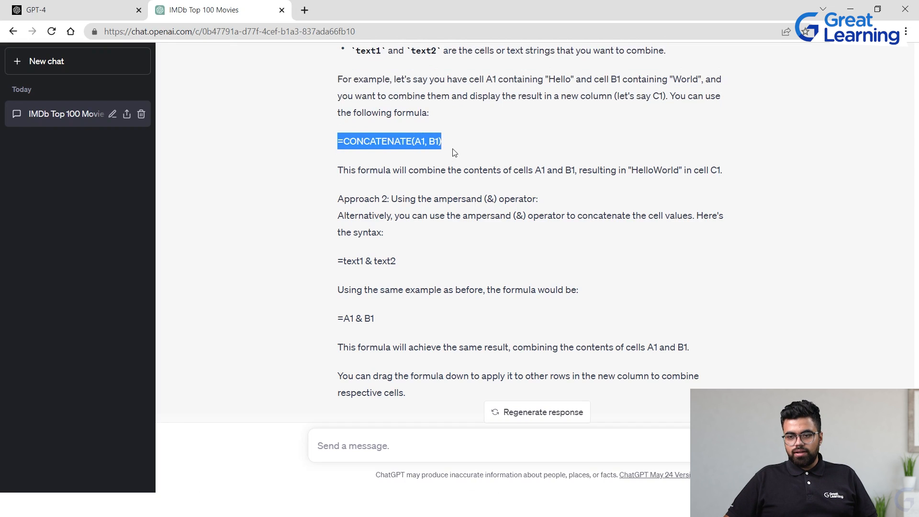
scroll(465, 169, down, 1)
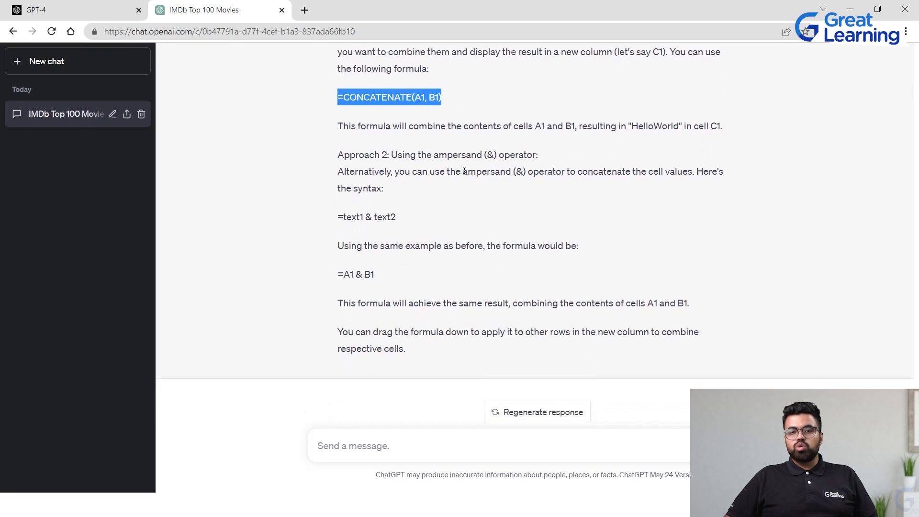
scroll(464, 171, up, 4)
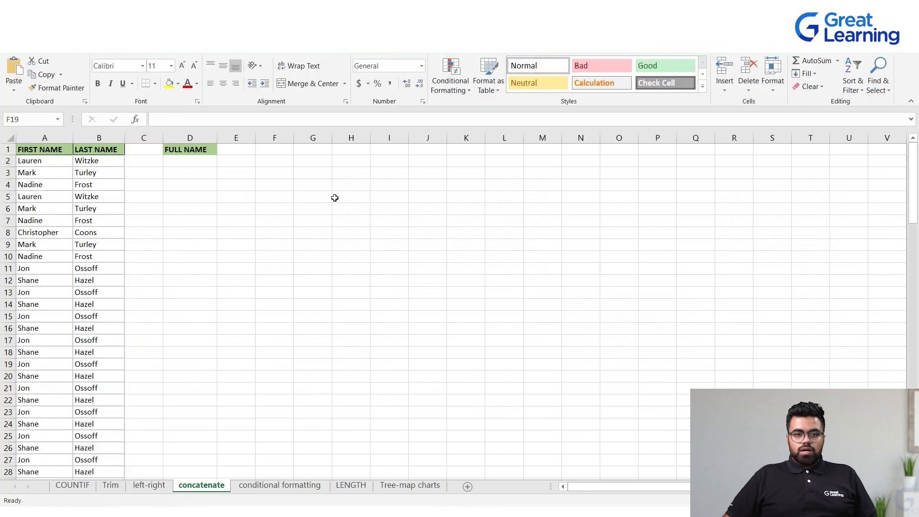
Paste the CONCATENATE formula into D2 and change it to =CONCATENATE(A2,B2)
click(185, 162)
key(ctrl+v)
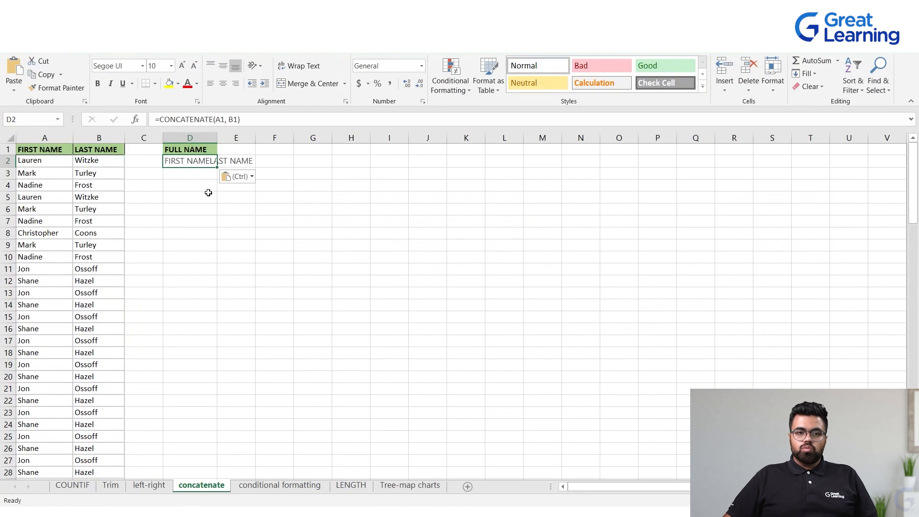
double_click(197, 161)
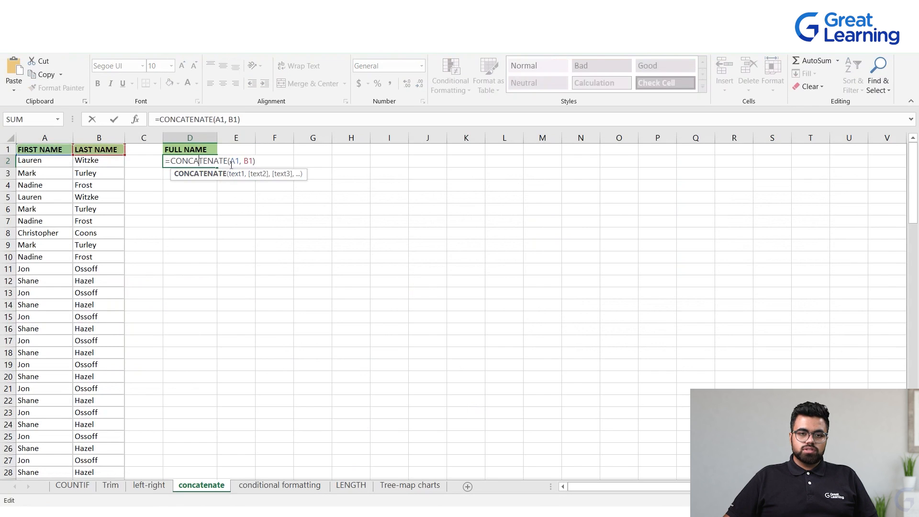
drag(230, 161, 242, 160)
key(BackSpace)
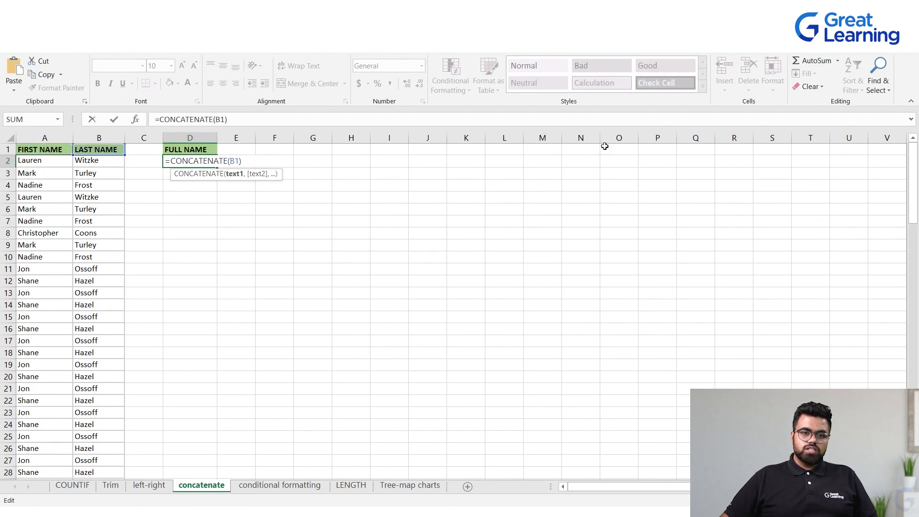
click(238, 161)
key(BackSpace)
key(BackSpace)
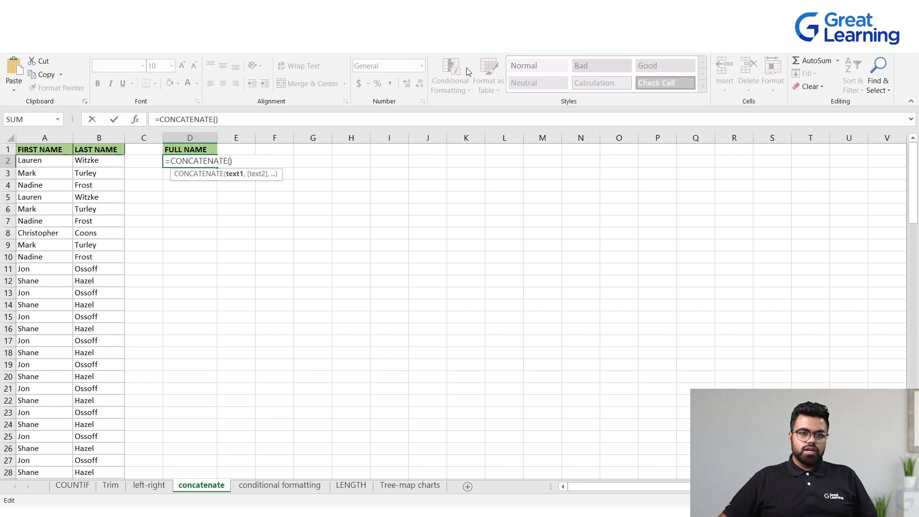
click(64, 161)
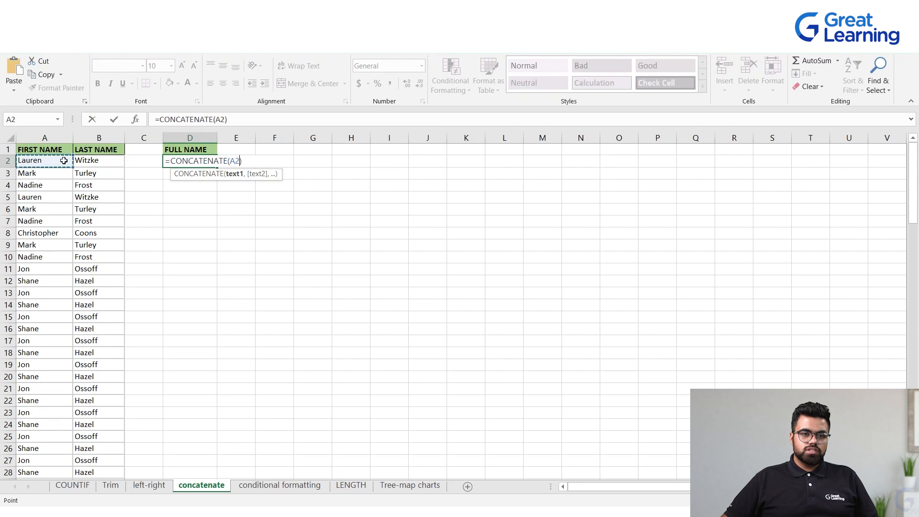
text(,)
click(96, 161)
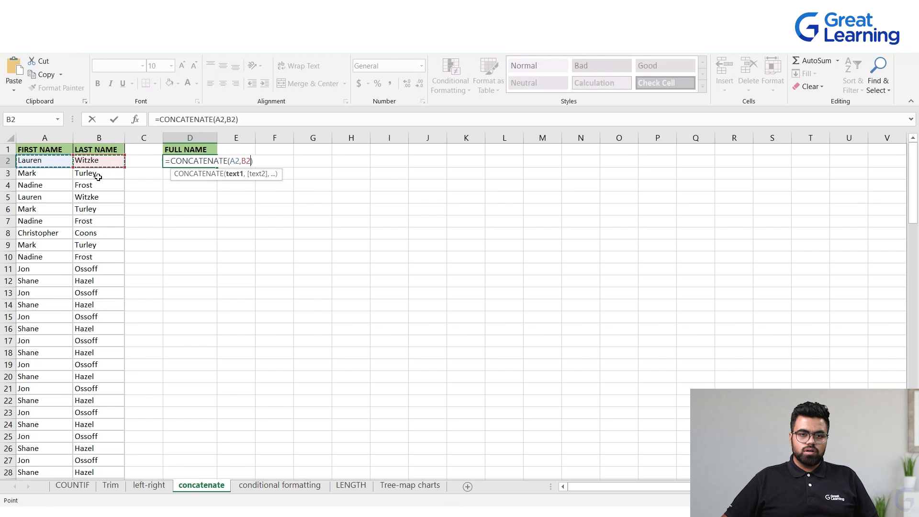
key(Return)
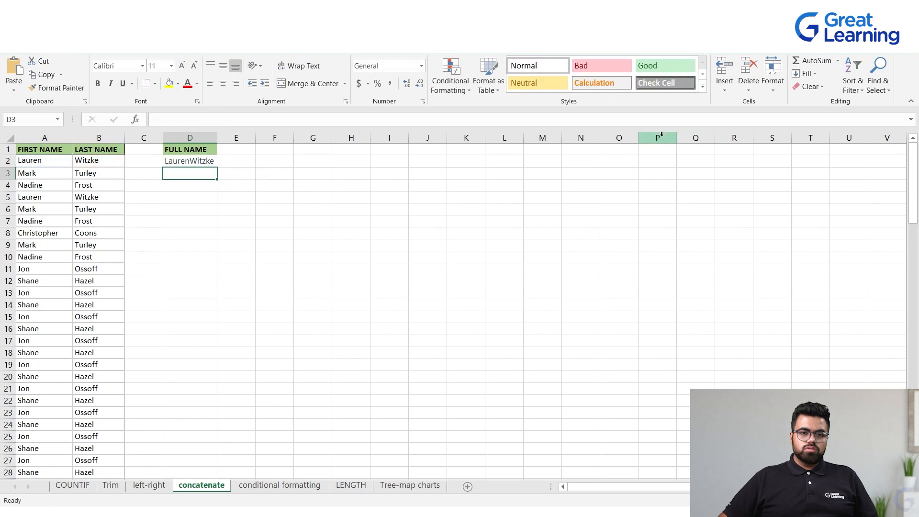
Fill the CONCATENATE formula from D2 down the whole FULL NAME column
click(188, 163)
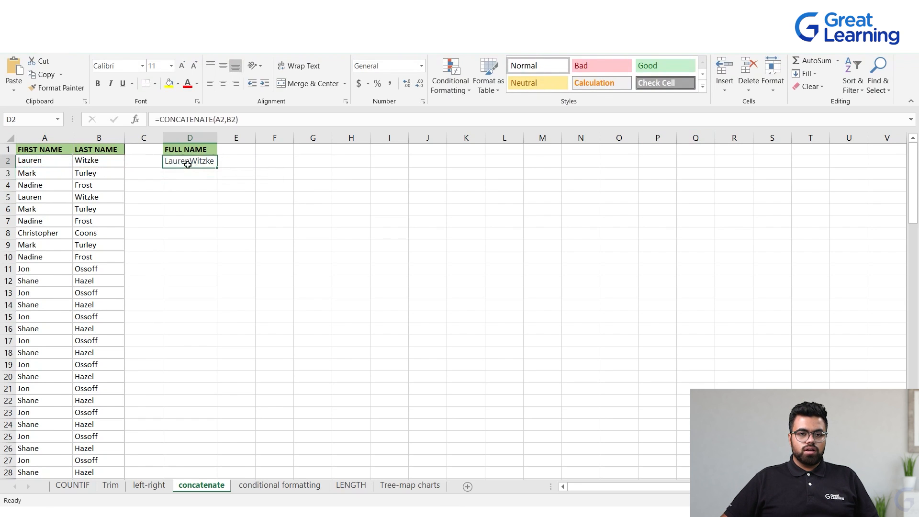
drag(218, 167, 432, 312)
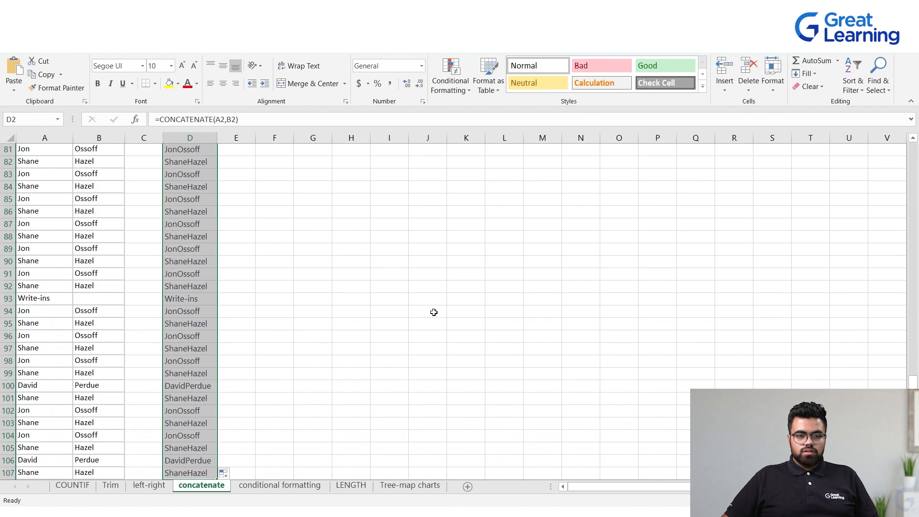
click(431, 312)
scroll(272, 279, up, 13)
scroll(271, 278, up, 14)
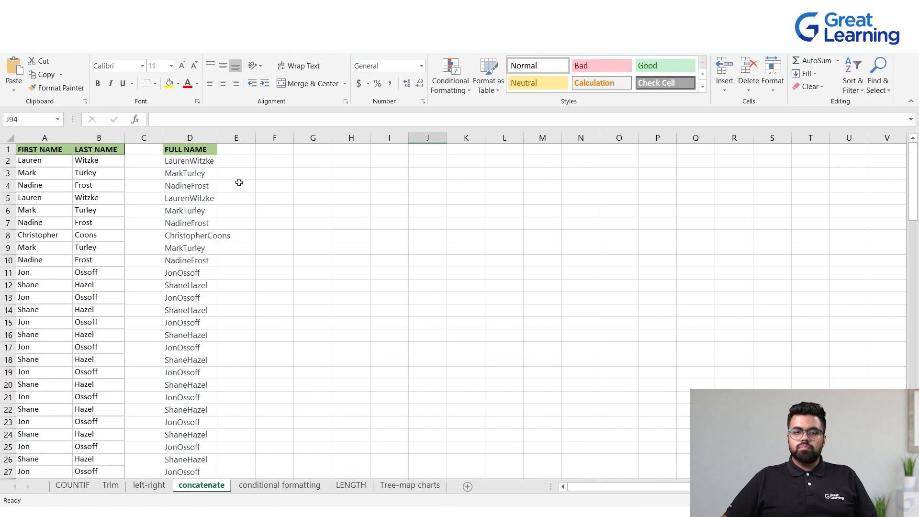
click(277, 196)
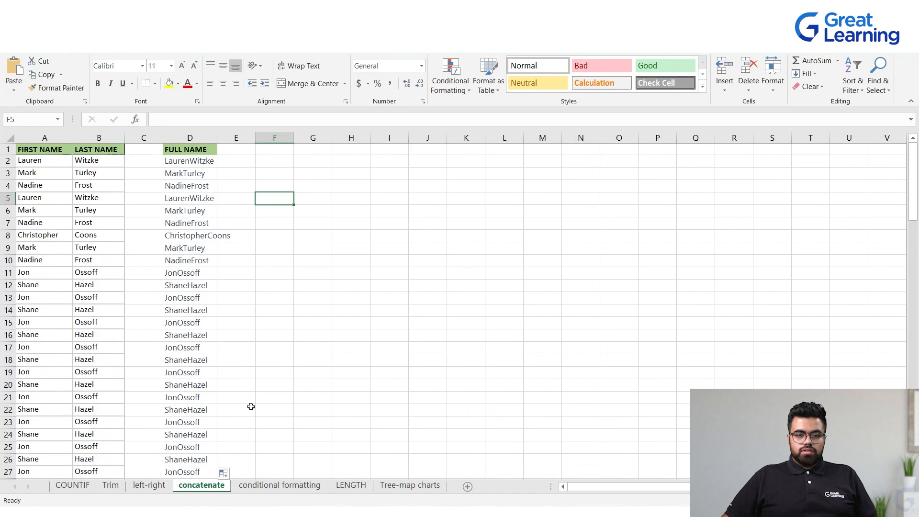
Open the LENGTH worksheet with the movie titles
click(285, 486)
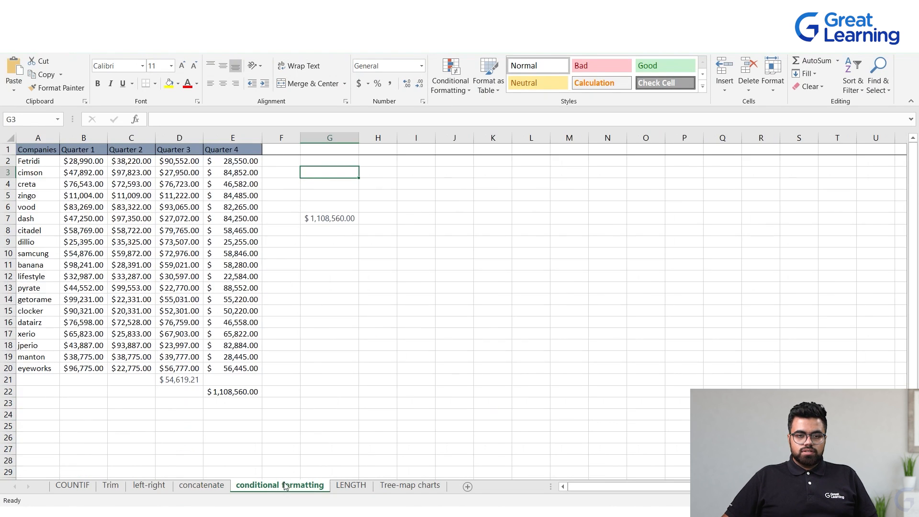
click(346, 486)
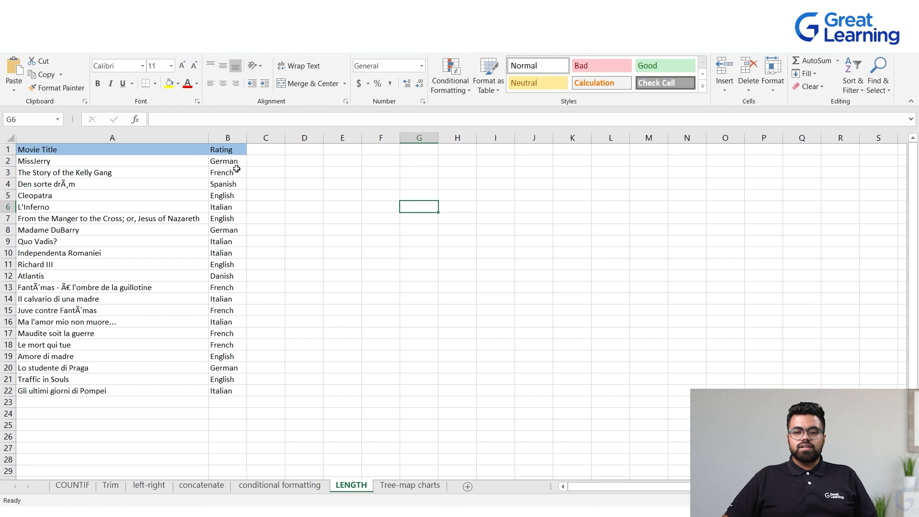
key(alt+Tab)
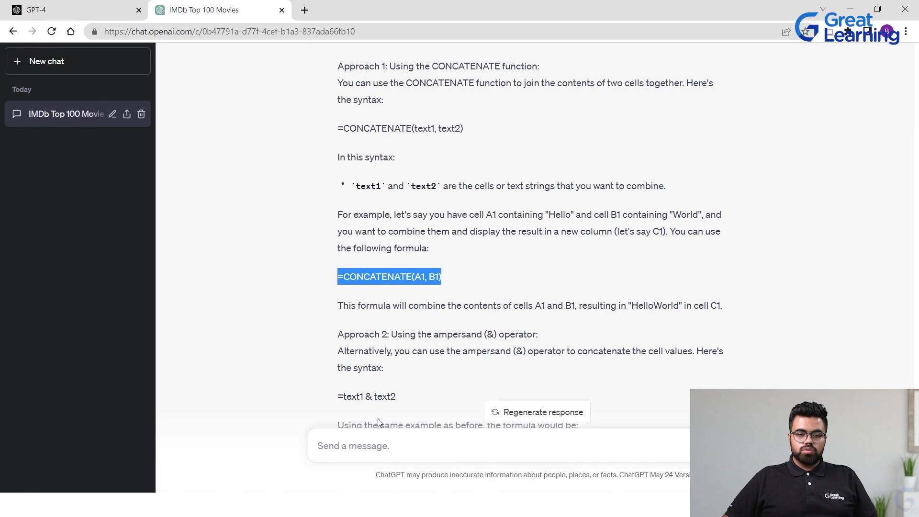
Ask ChatGPT "How do i find the count of characters in a single cells"
click(343, 448)
text(How do)
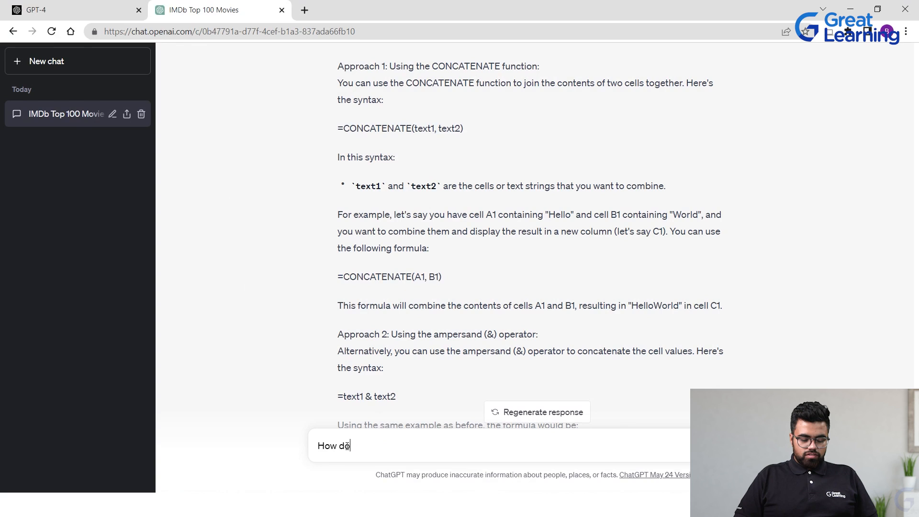
text( i find the coi)
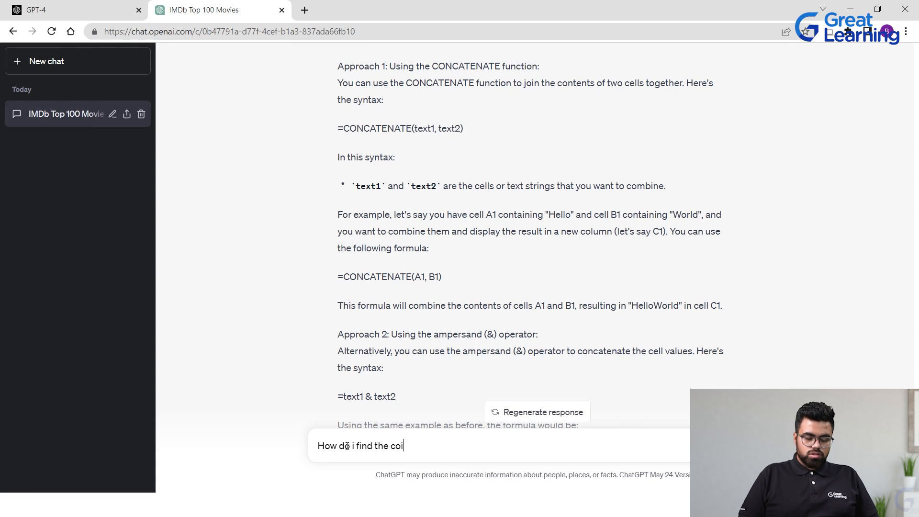
key(BackSpace)
text(u)
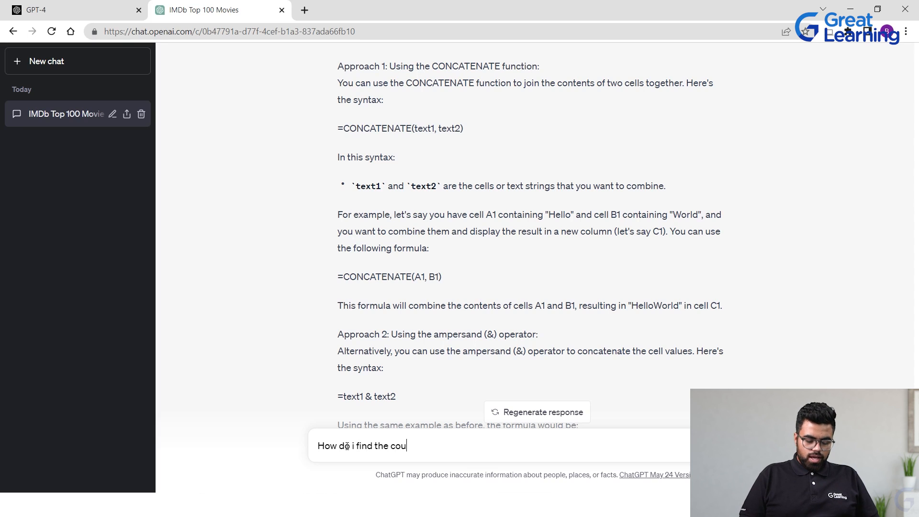
text(nt of characters in a)
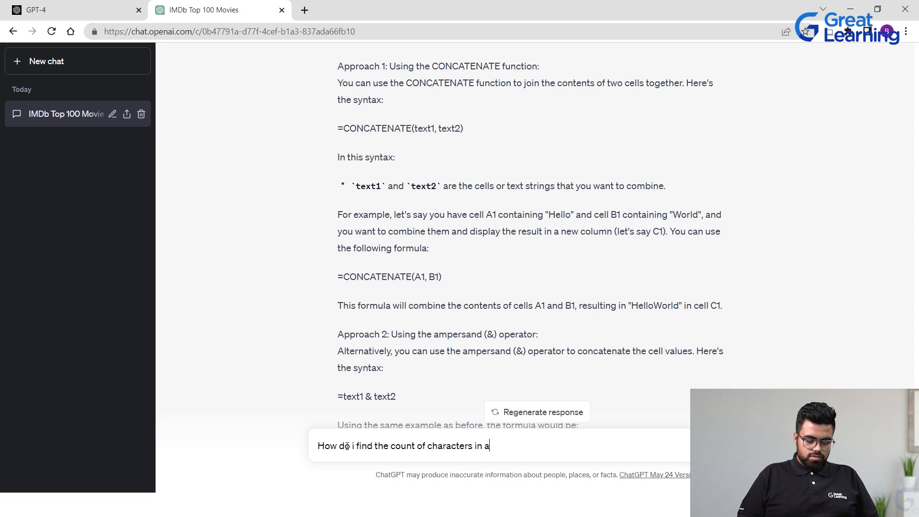
text( single cells?)
key(Return)
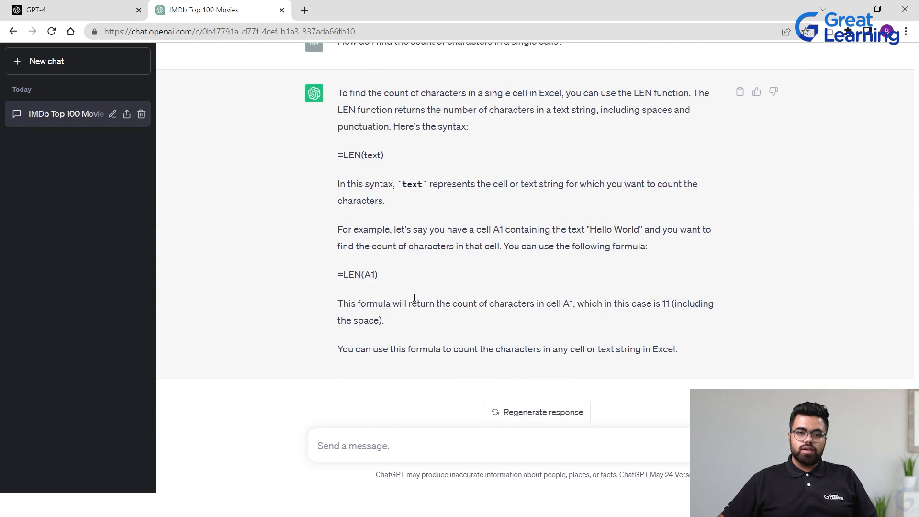
Select the example formula =LEN(A1) in ChatGPT's reply
drag(404, 266, 273, 302)
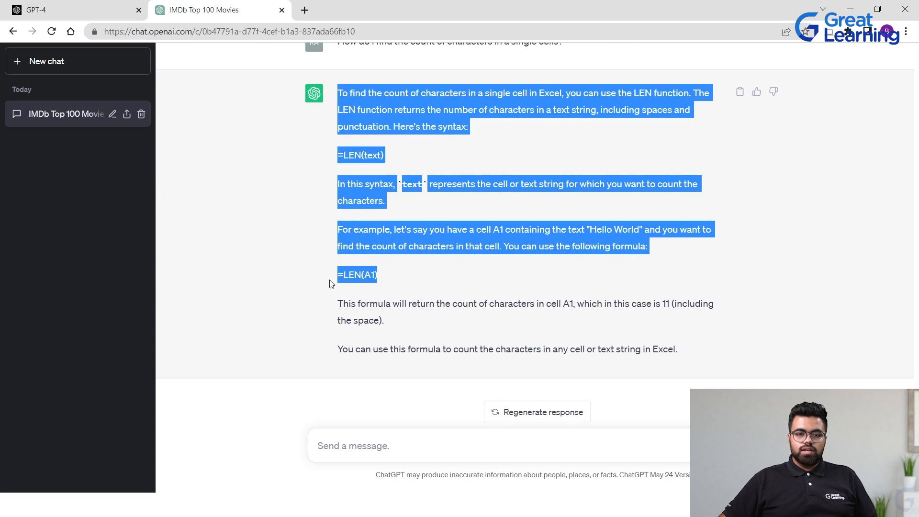
drag(329, 283, 336, 280)
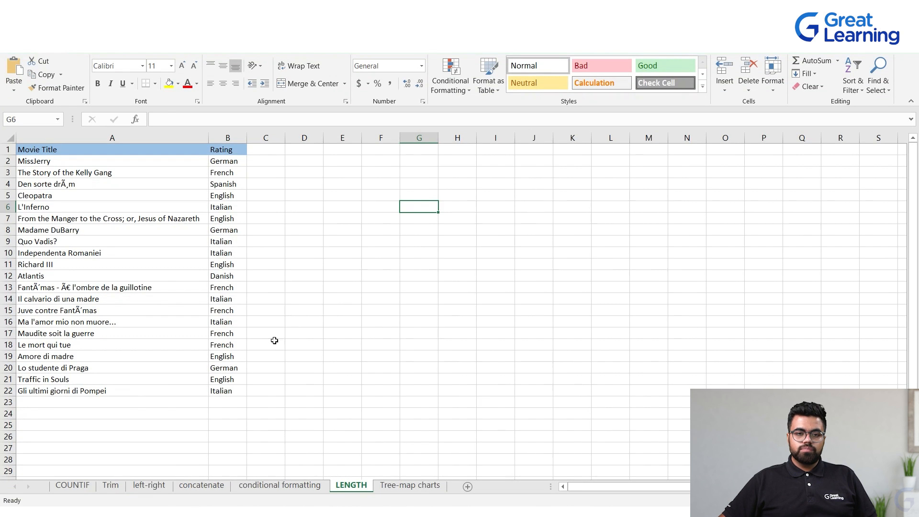
Add the column header Count in C1 of the LENGTH sheet
click(260, 165)
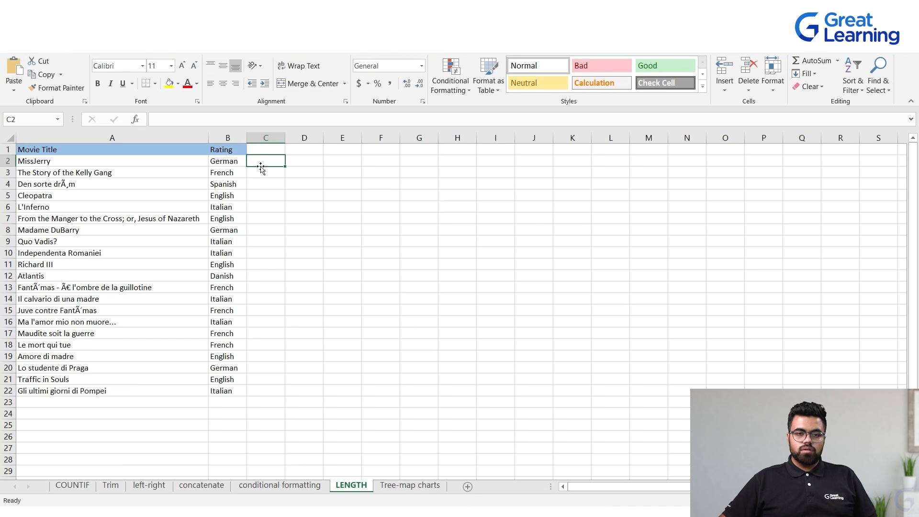
click(253, 147)
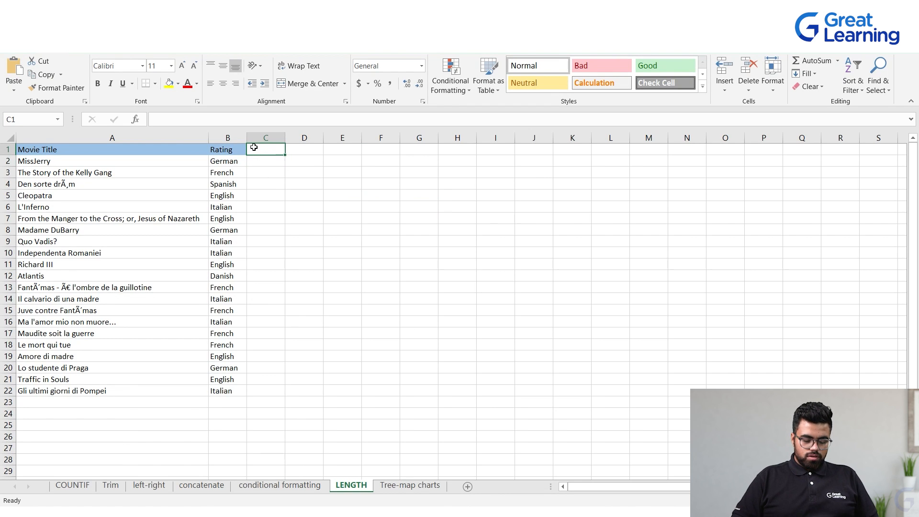
text(Copunt)
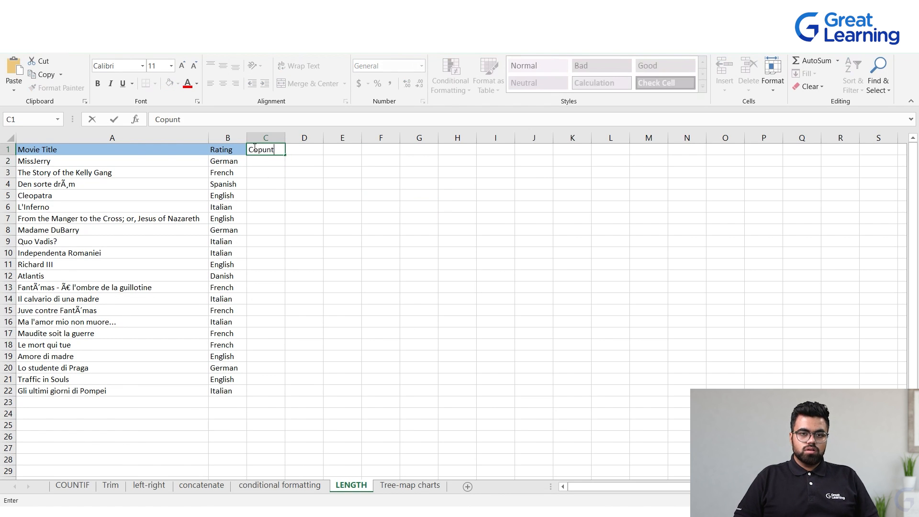
key(BackSpace)
key(BackSpace)
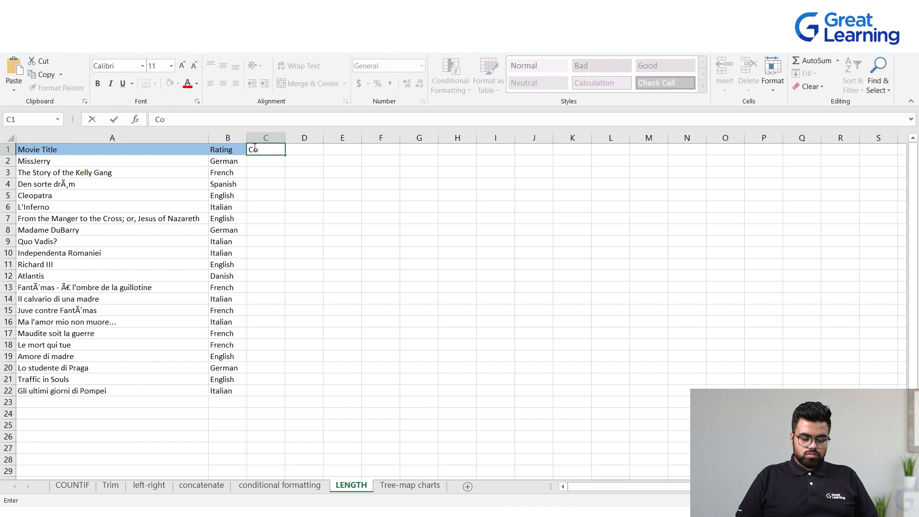
text(nt)
key(Return)
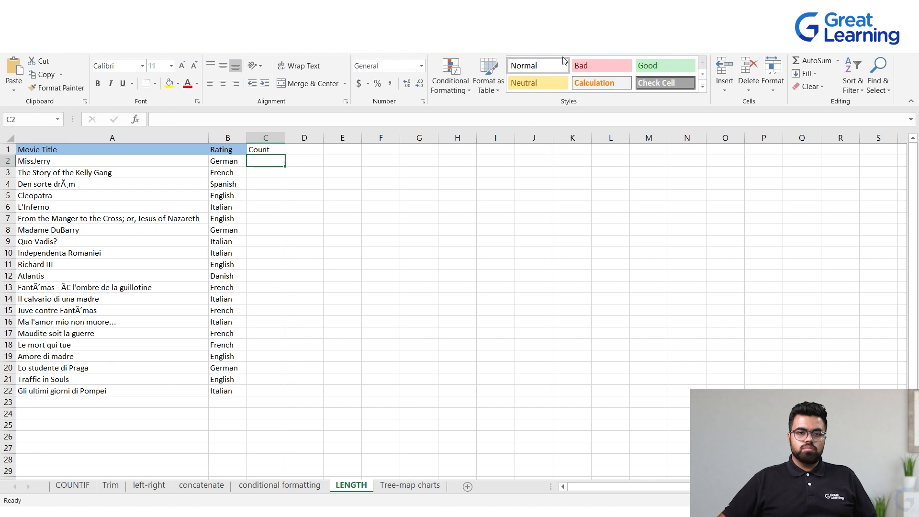
Enter =LEN(A2) in C2 to count the characters of the first movie title
text(=LEN(A1))
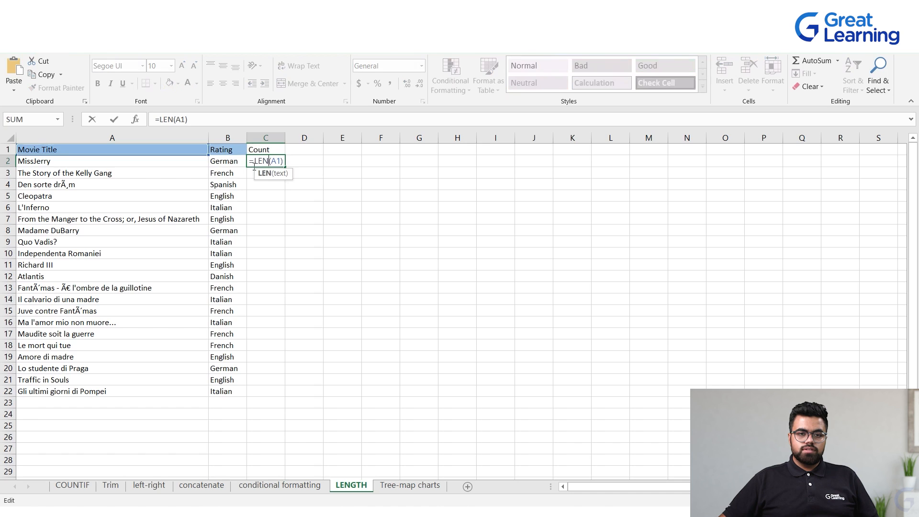
drag(282, 161, 264, 161)
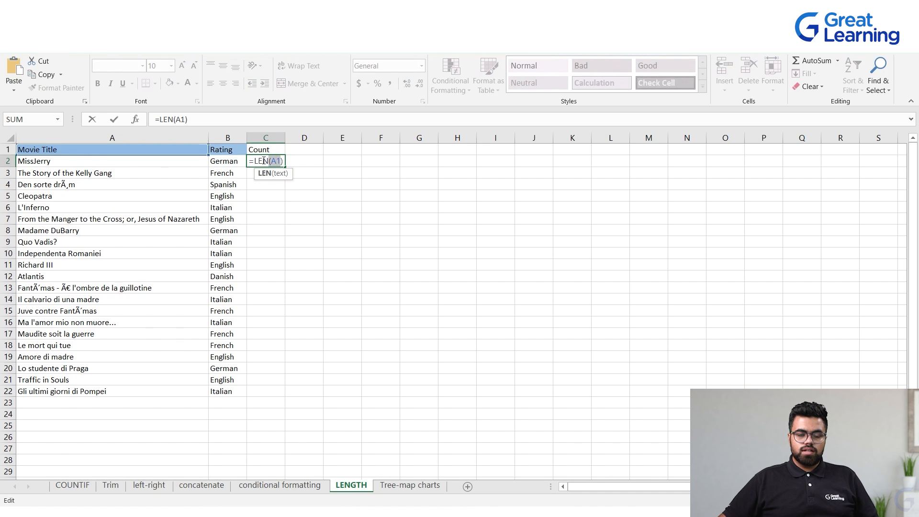
key(BackSpace)
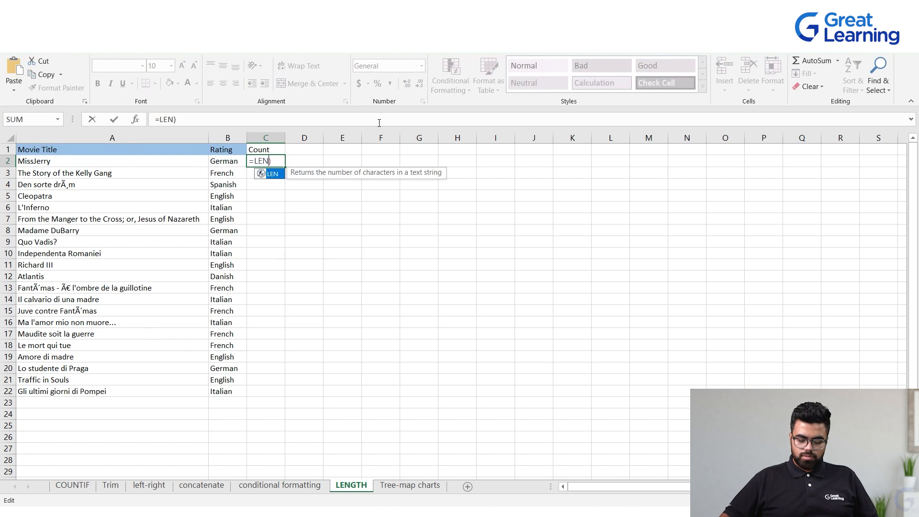
text(()
click(74, 163)
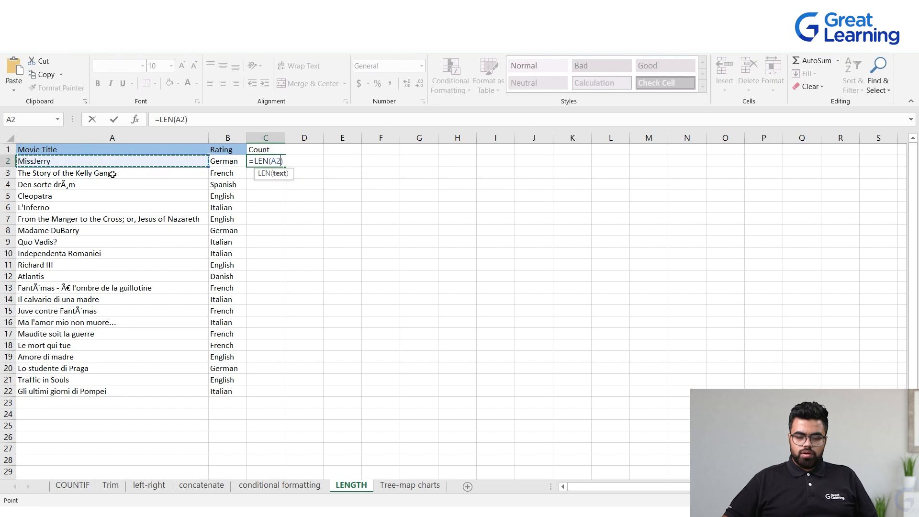
key(Return)
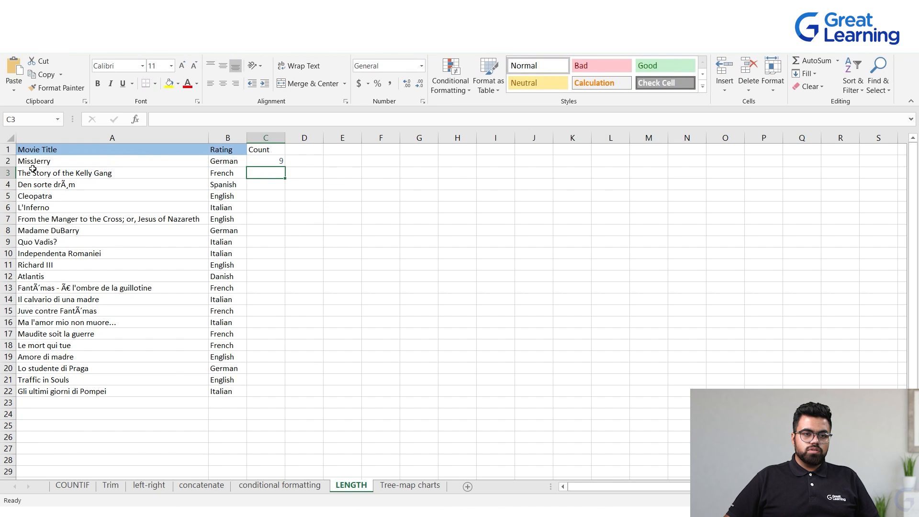
Fill the LEN formula from C2 down to C22
click(320, 195)
click(281, 165)
drag(286, 168, 286, 393)
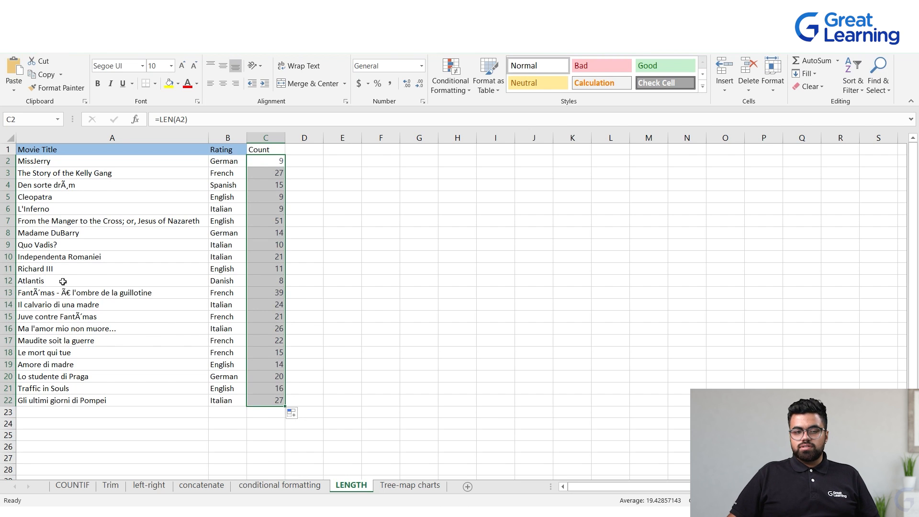
Edit the title in A2 by adding and then removing a character to test the character count
double_click(68, 161)
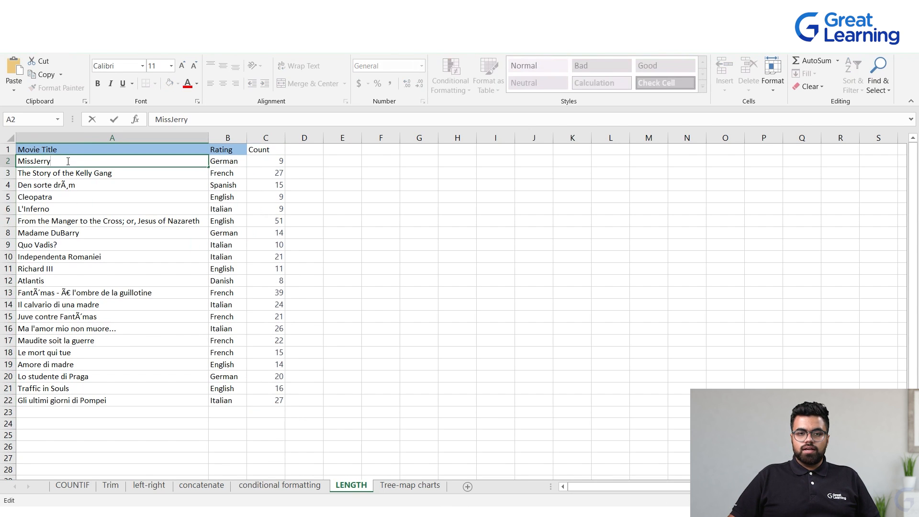
click(457, 232)
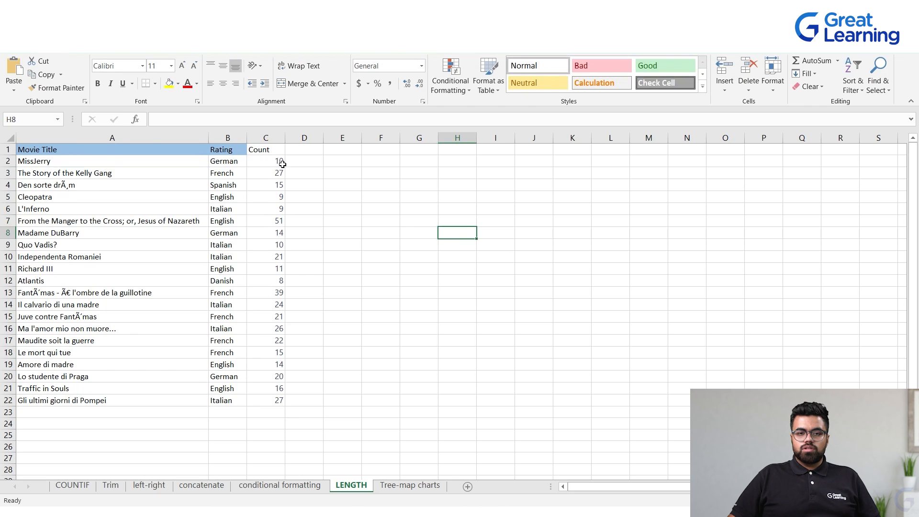
click(67, 159)
double_click(68, 160)
key(BackSpace)
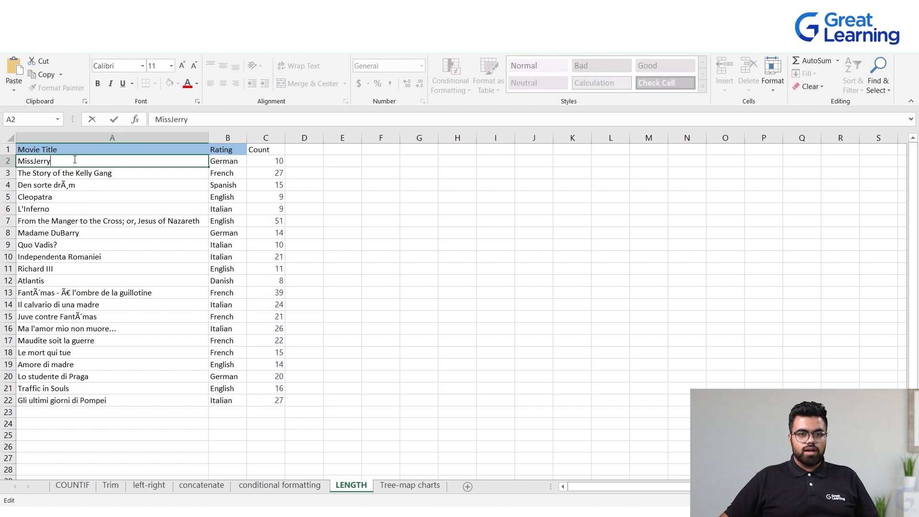
click(380, 209)
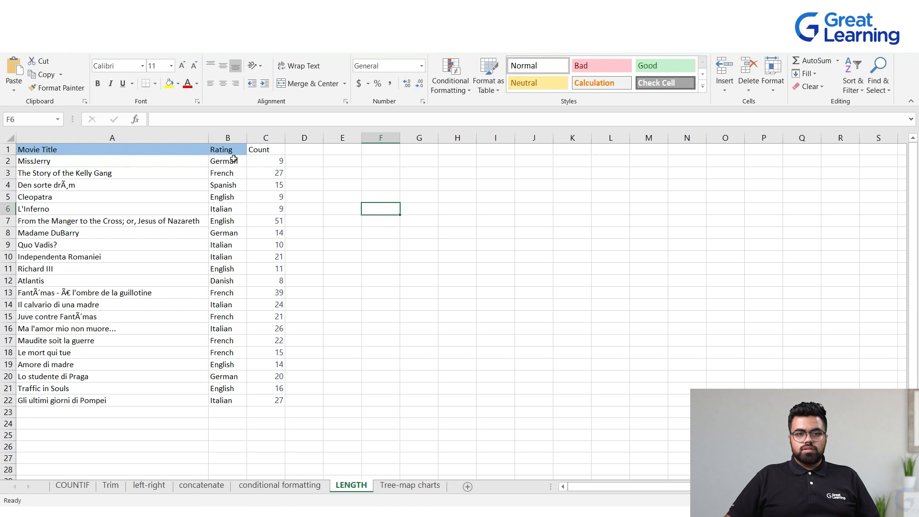
Change the formula in C2 to =LEN(B2) to count the characters of the Rating value
double_click(277, 161)
click(279, 161)
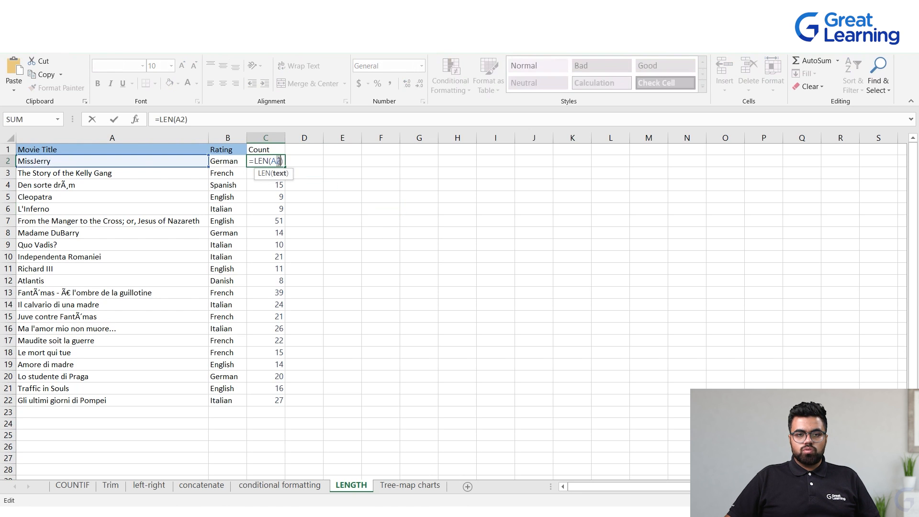
key(BackSpace)
key(BackSpace)
click(216, 161)
key(Return)
Fill the =LEN(B2) formula from C2 down the Count column to row 22
text(\])
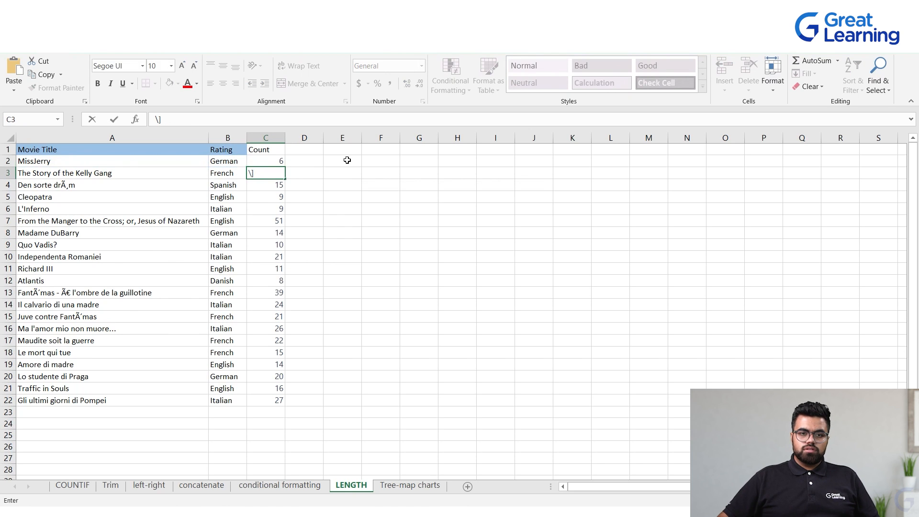
click(276, 160)
drag(282, 166, 268, 403)
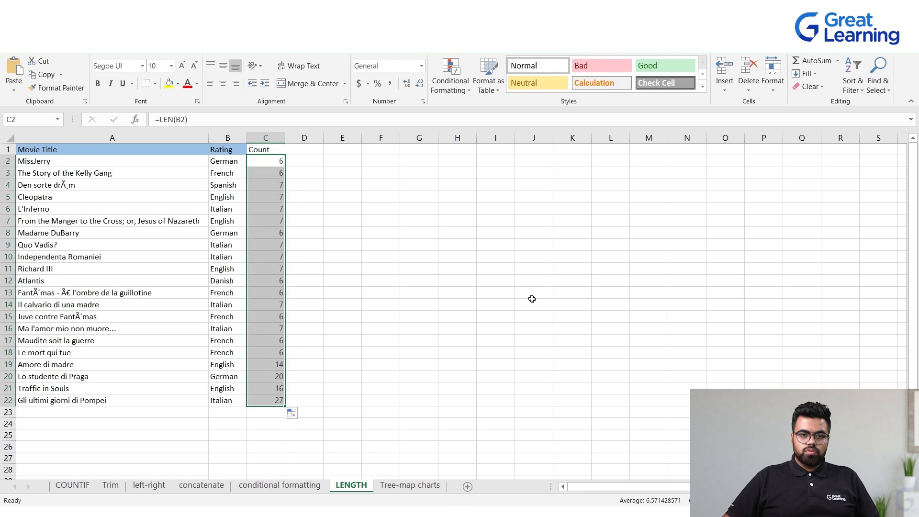
Ask ChatGPT to "Calculate the weighted average of a range of cells"
click(533, 281)
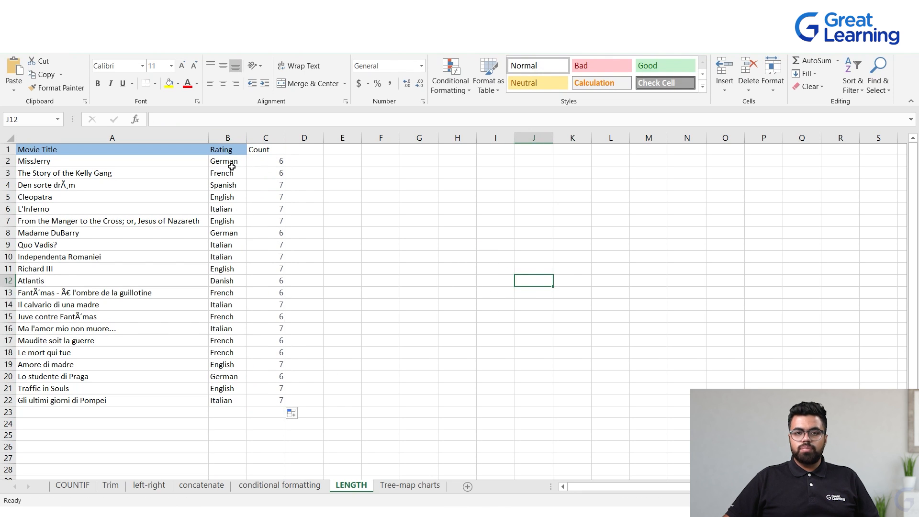
click(368, 207)
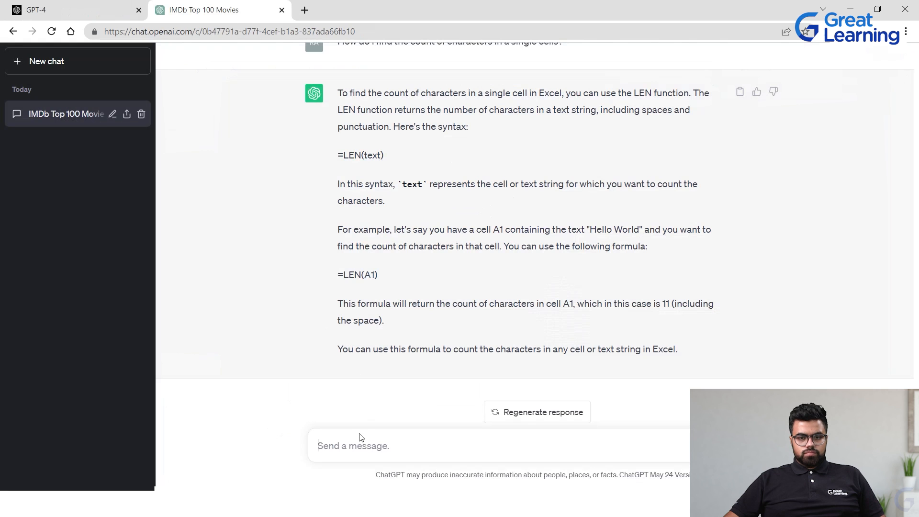
key(ctrl+v)
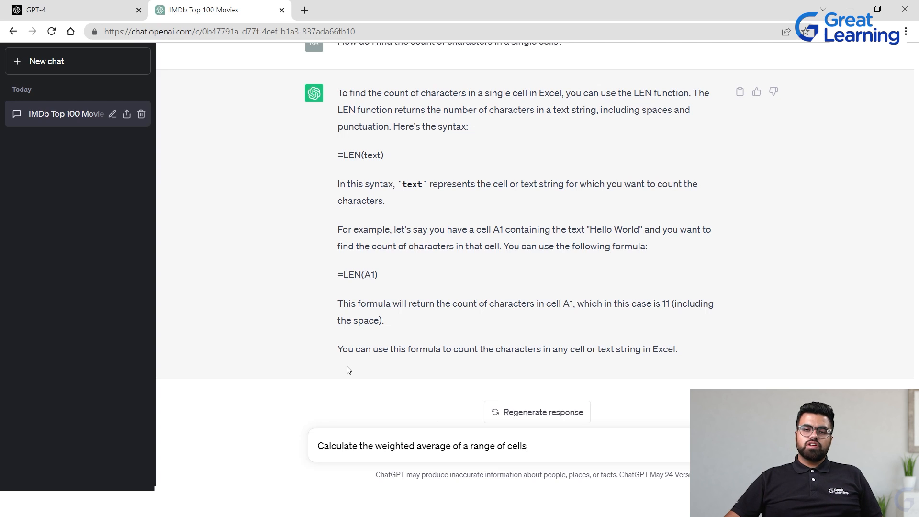
key(Return)
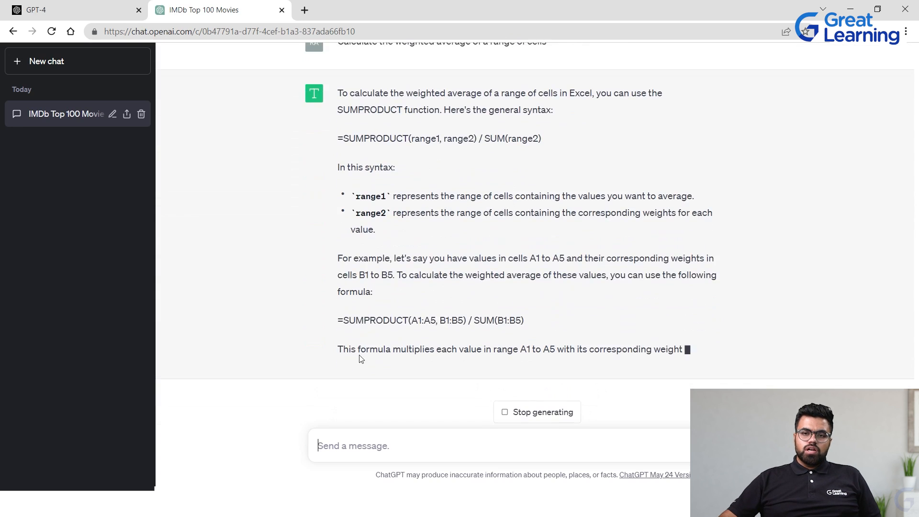
Ask ChatGPT to "Create a drop down list with the values on cell B2 to B20"
scroll(429, 215, up, 3)
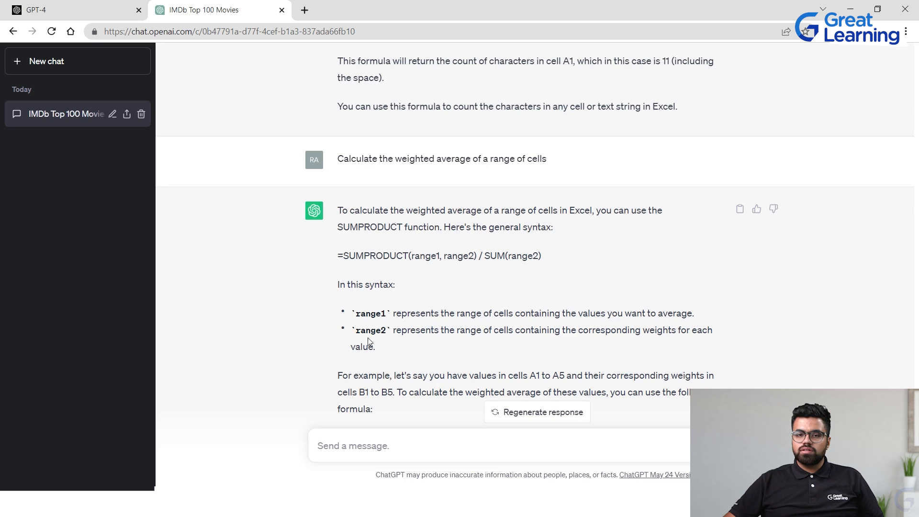
scroll(368, 340, down, 1)
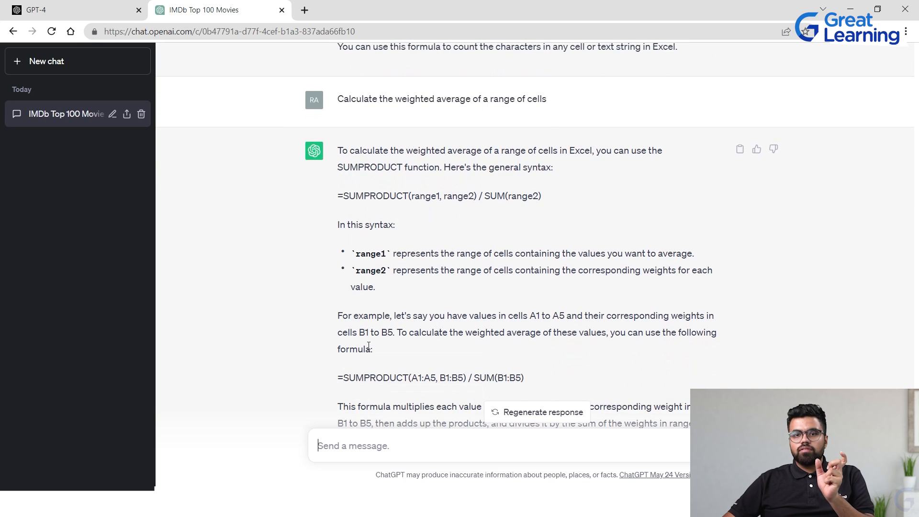
scroll(367, 345, down, 3)
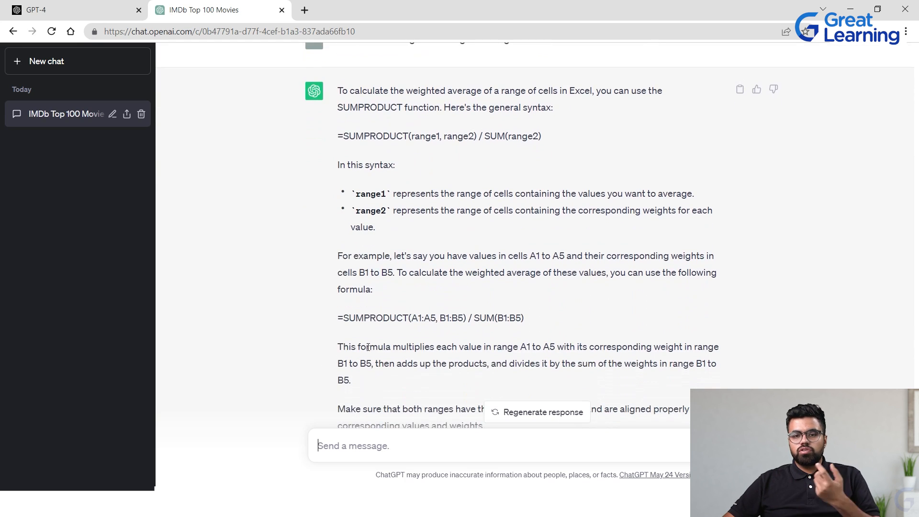
scroll(373, 361, down, 1)
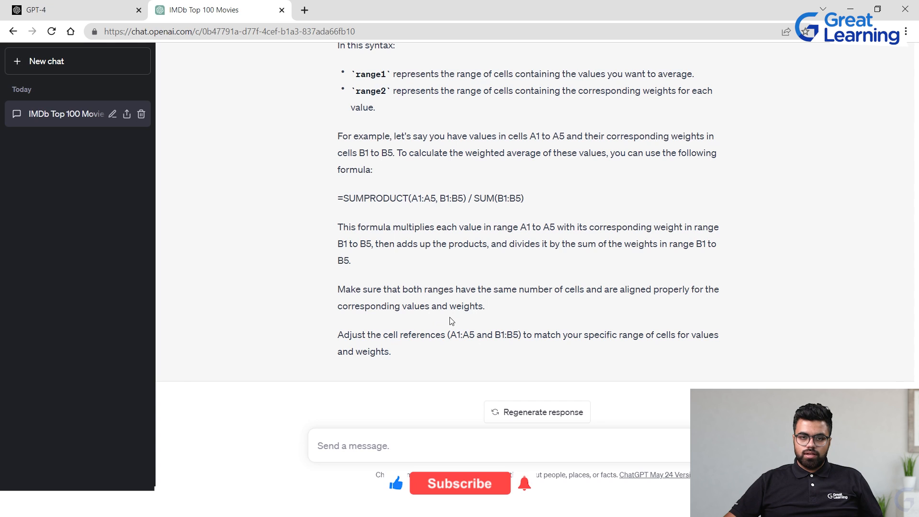
key(ctrl+v)
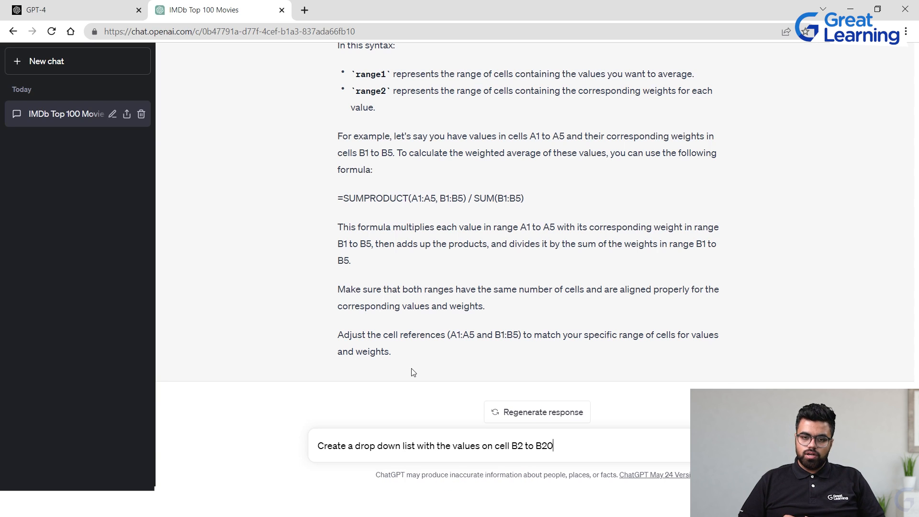
key(Return)
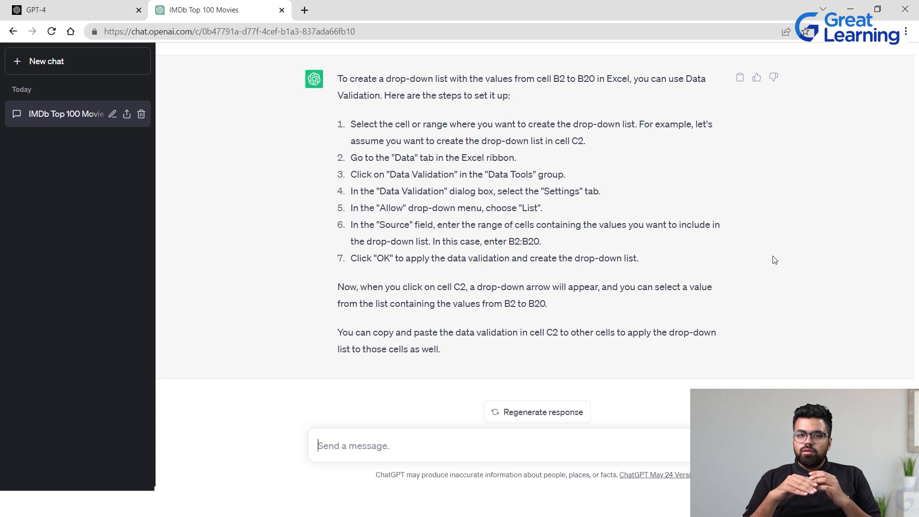
Scroll through the ChatGPT conversation to review the drop-down list instructions and earlier CONCATENATE answer
scroll(424, 150, up, 4)
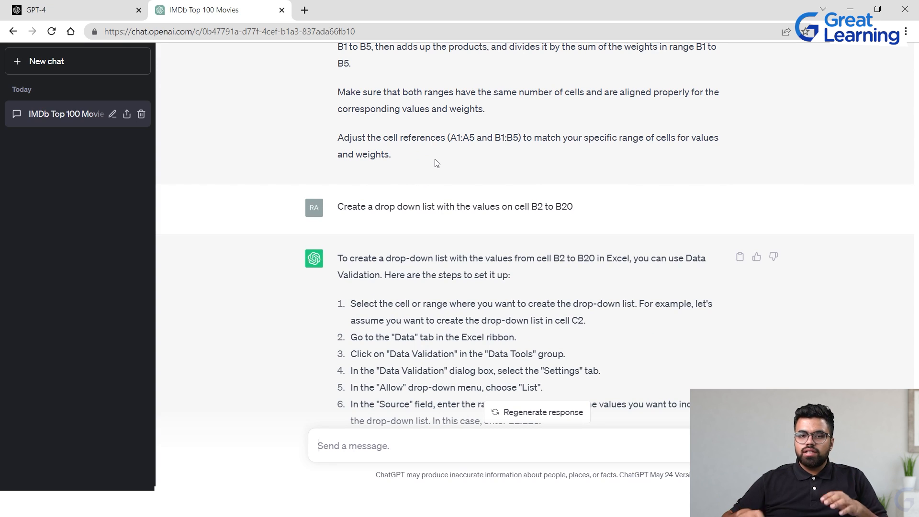
scroll(484, 163, up, 20)
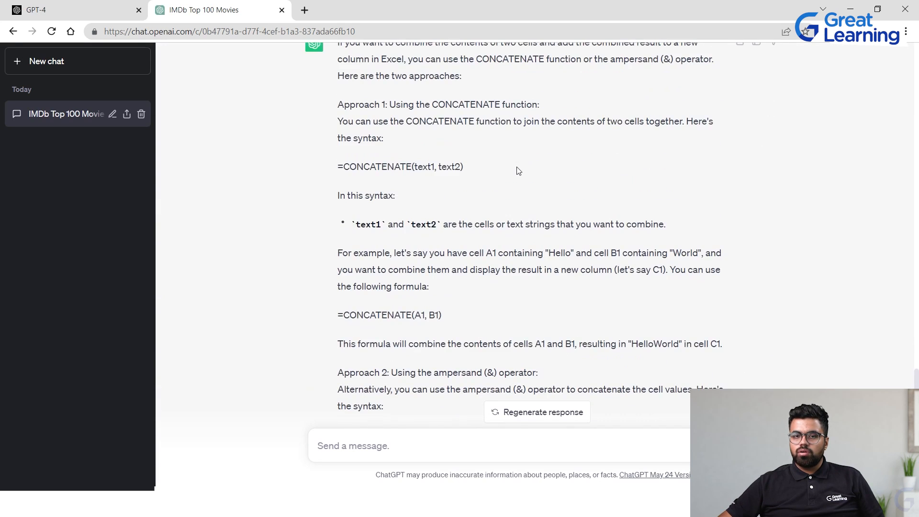
scroll(517, 171, down, 1)
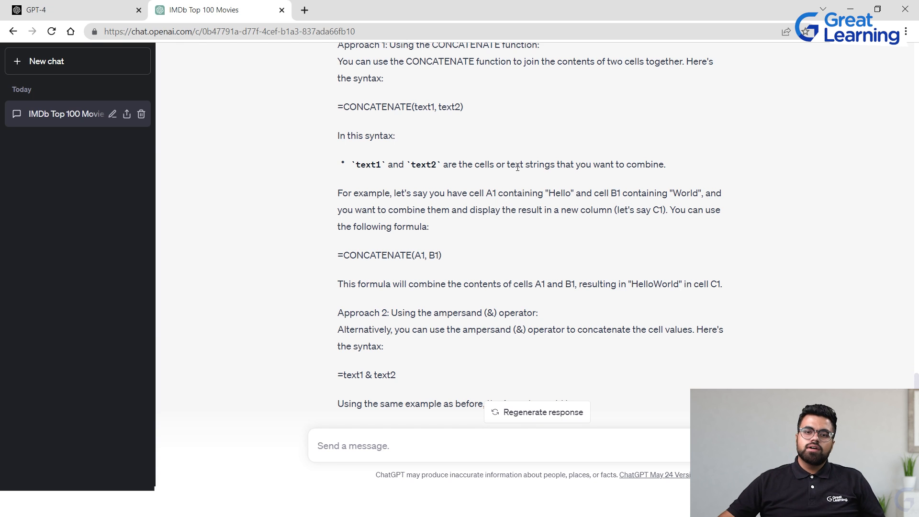
scroll(507, 184, up, 15)
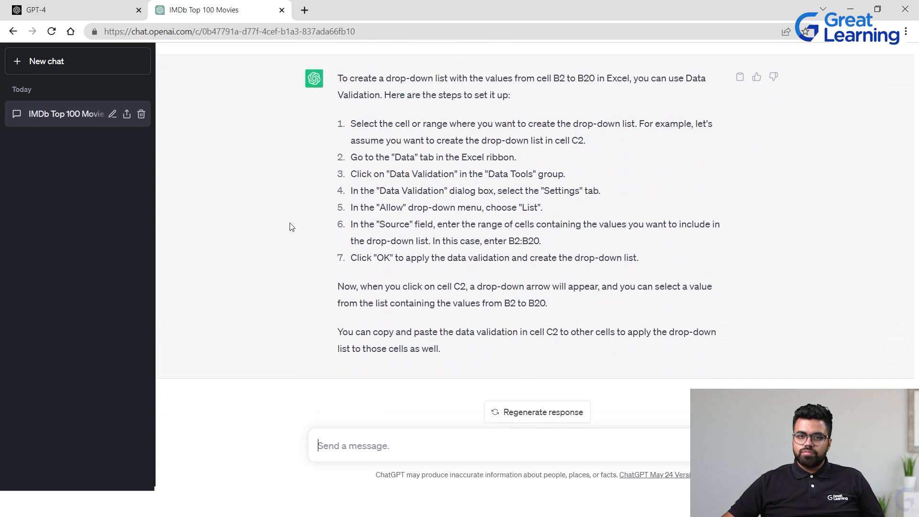
scroll(235, 215, up, 3)
scroll(232, 215, down, 3)
scroll(353, 112, up, 1)
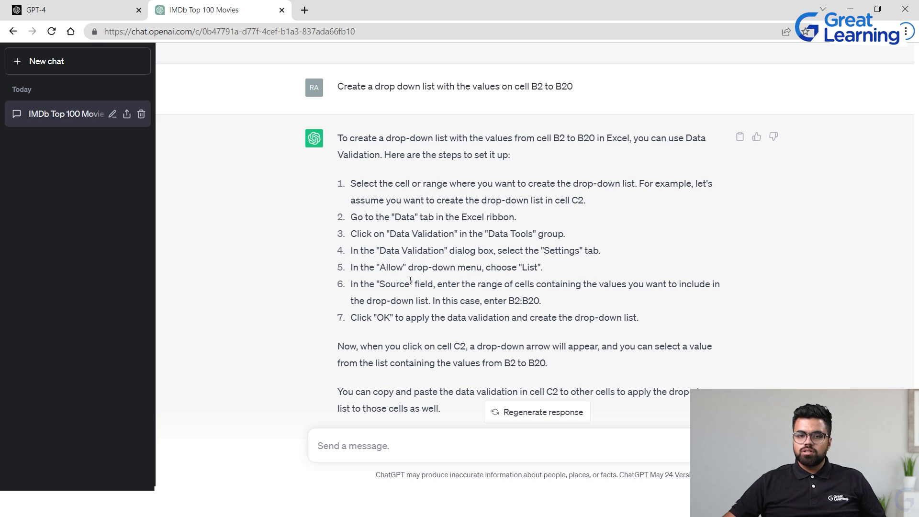
scroll(410, 281, down, 2)
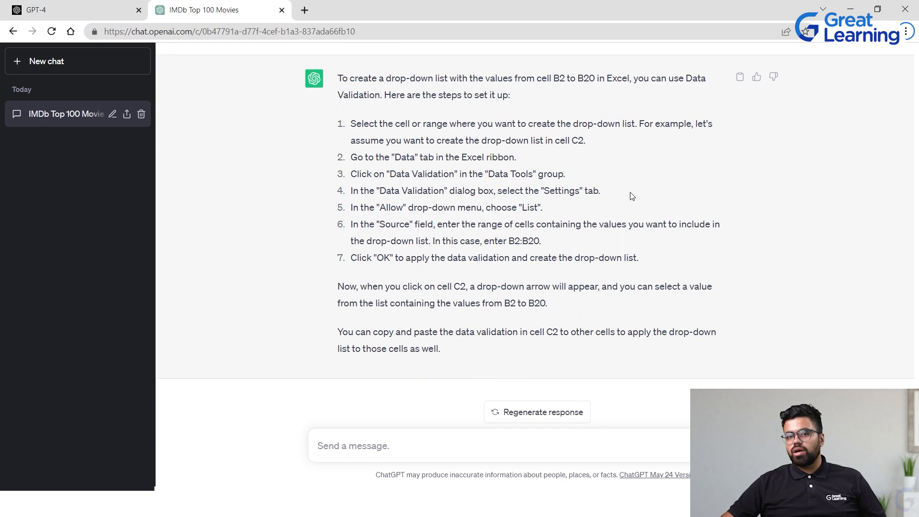